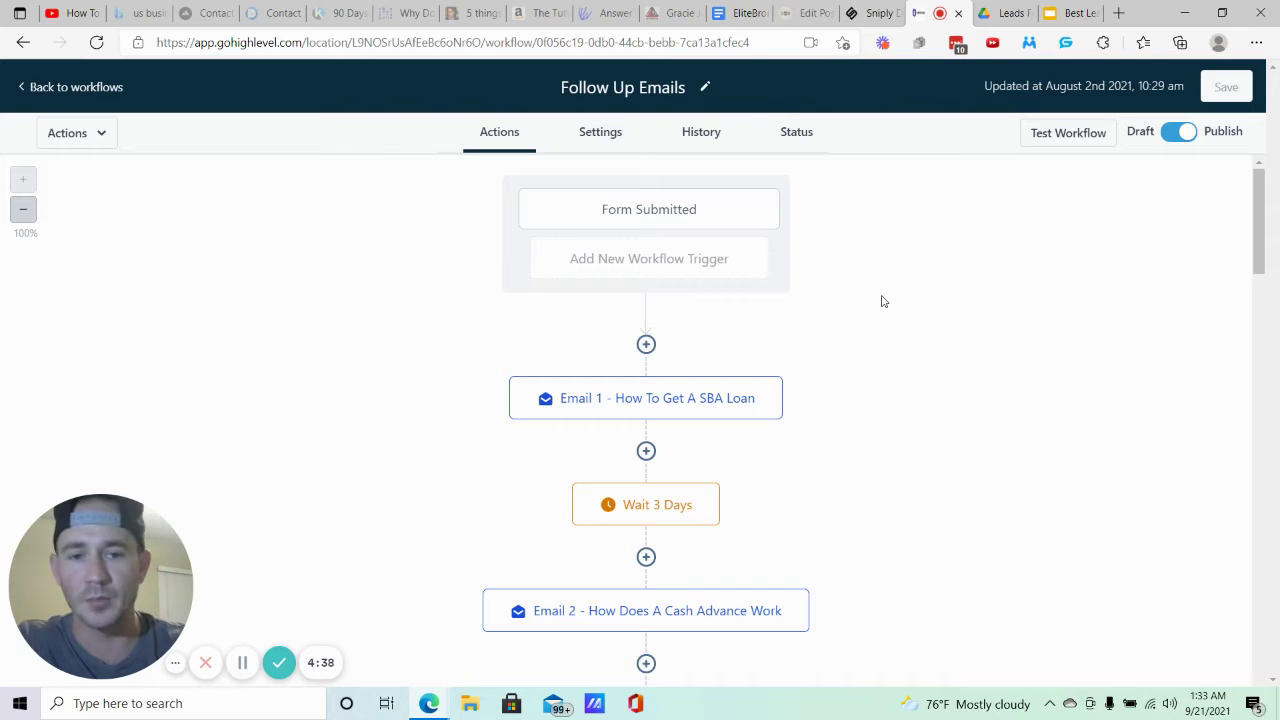
Return to the workflows list and reopen the Follow Up Emails workflow.
left_click(104, 90)
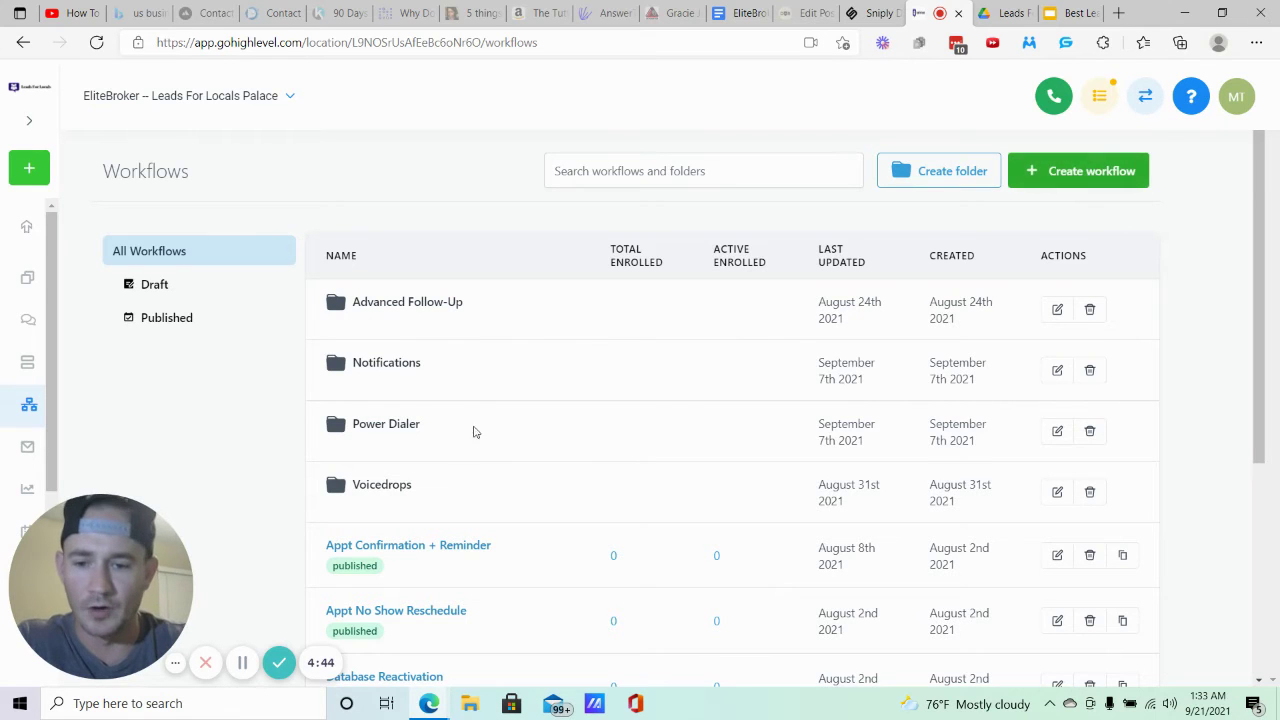
scroll(460, 426, "down", 3)
left_click(400, 402)
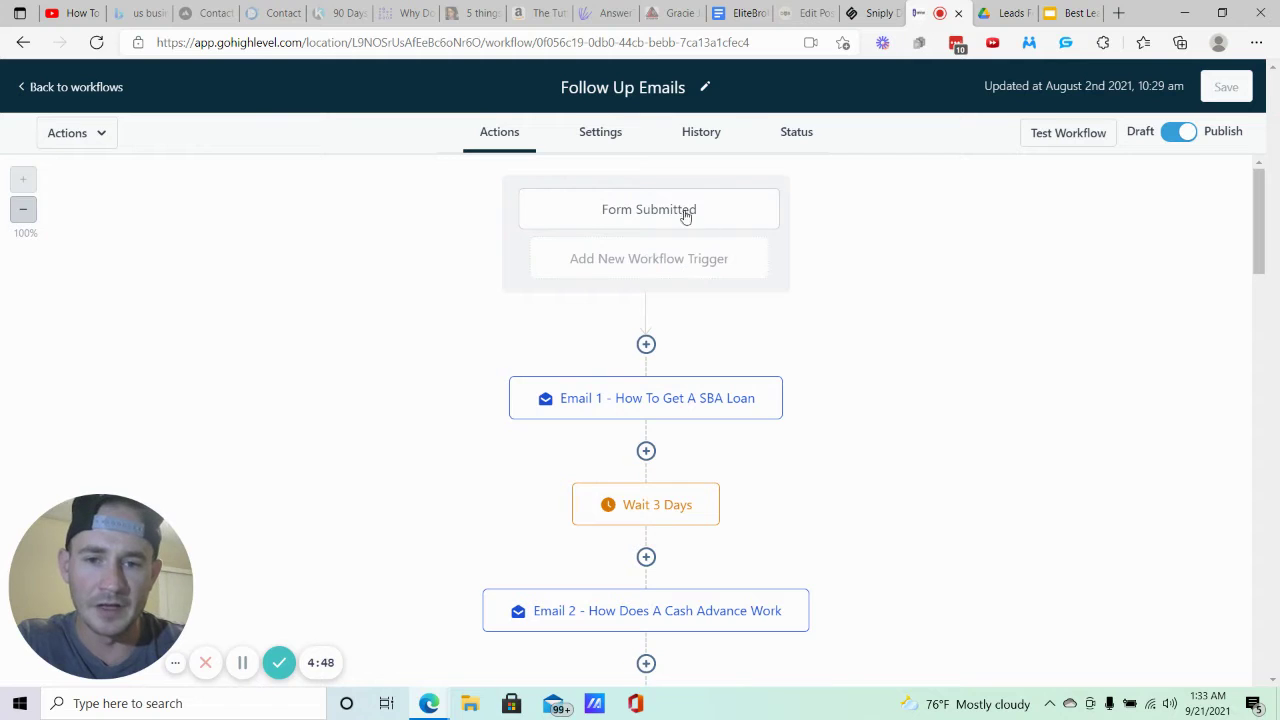
Examine the Form Submitted trigger and the forms available for its filter, leaving the trigger without saving.
left_click(664, 214)
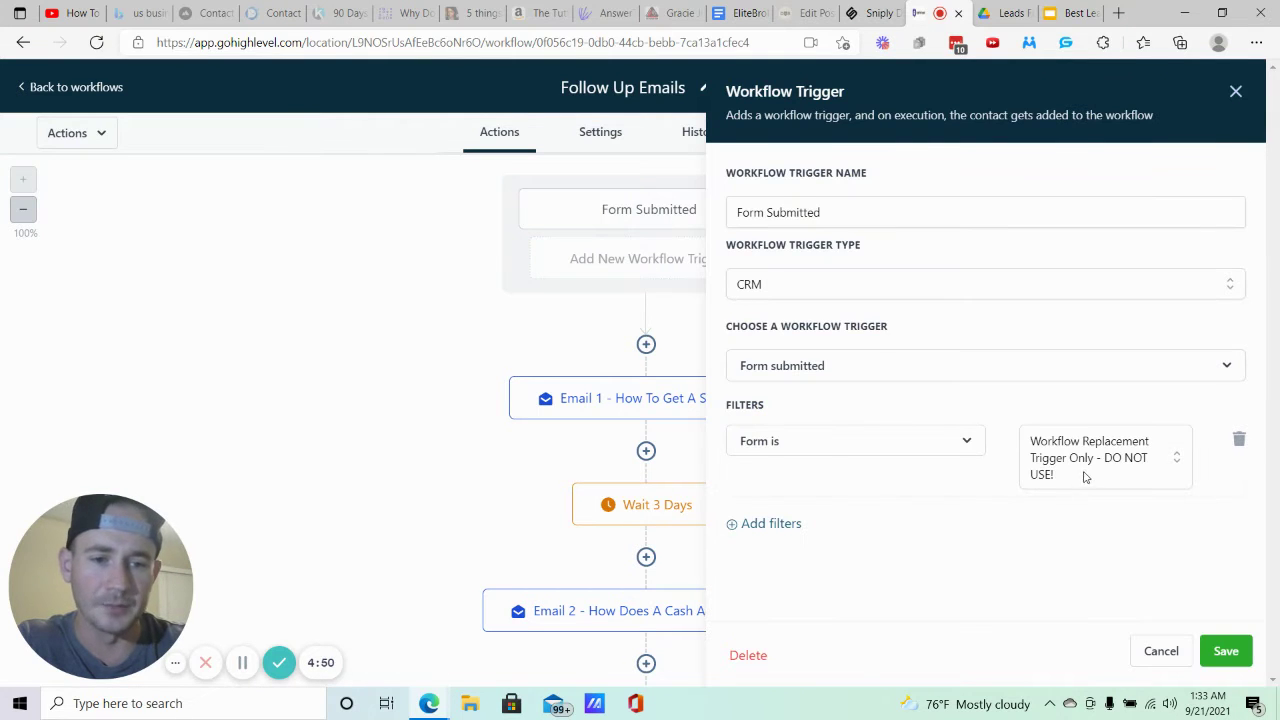
left_click(1143, 452)
scroll(992, 437, "down", 1)
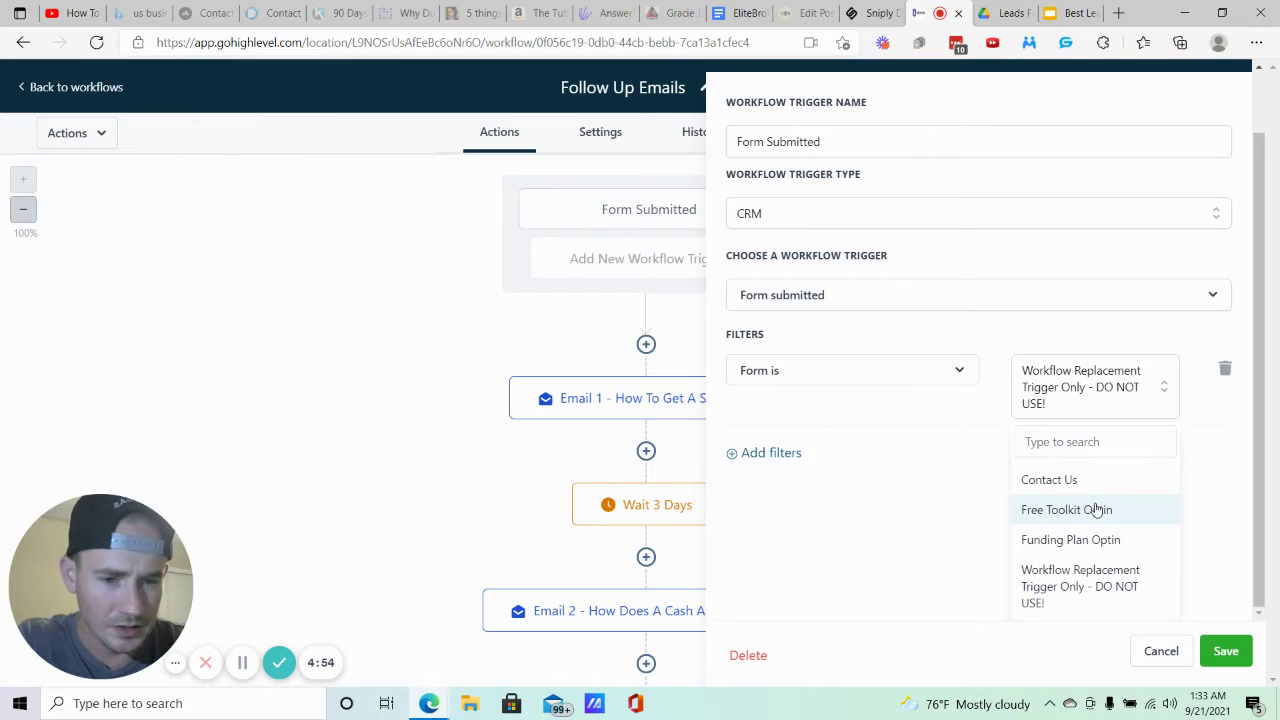
left_click(1166, 651)
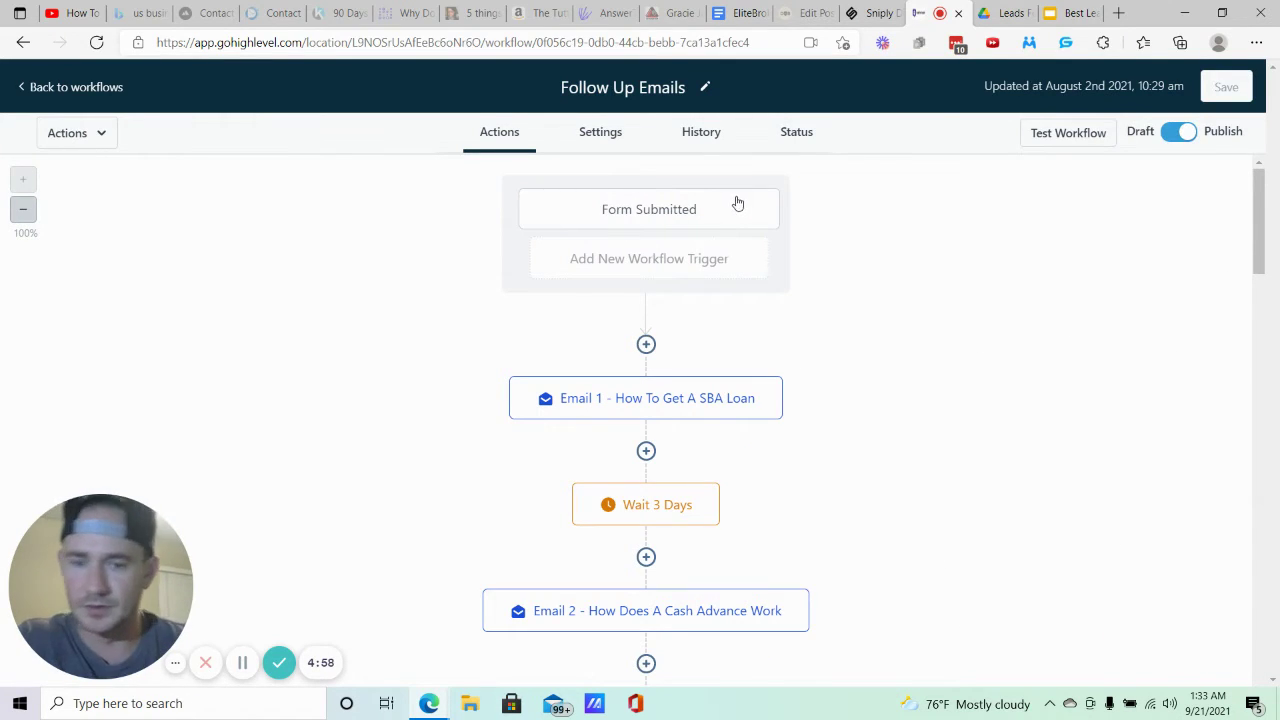
left_click(700, 218)
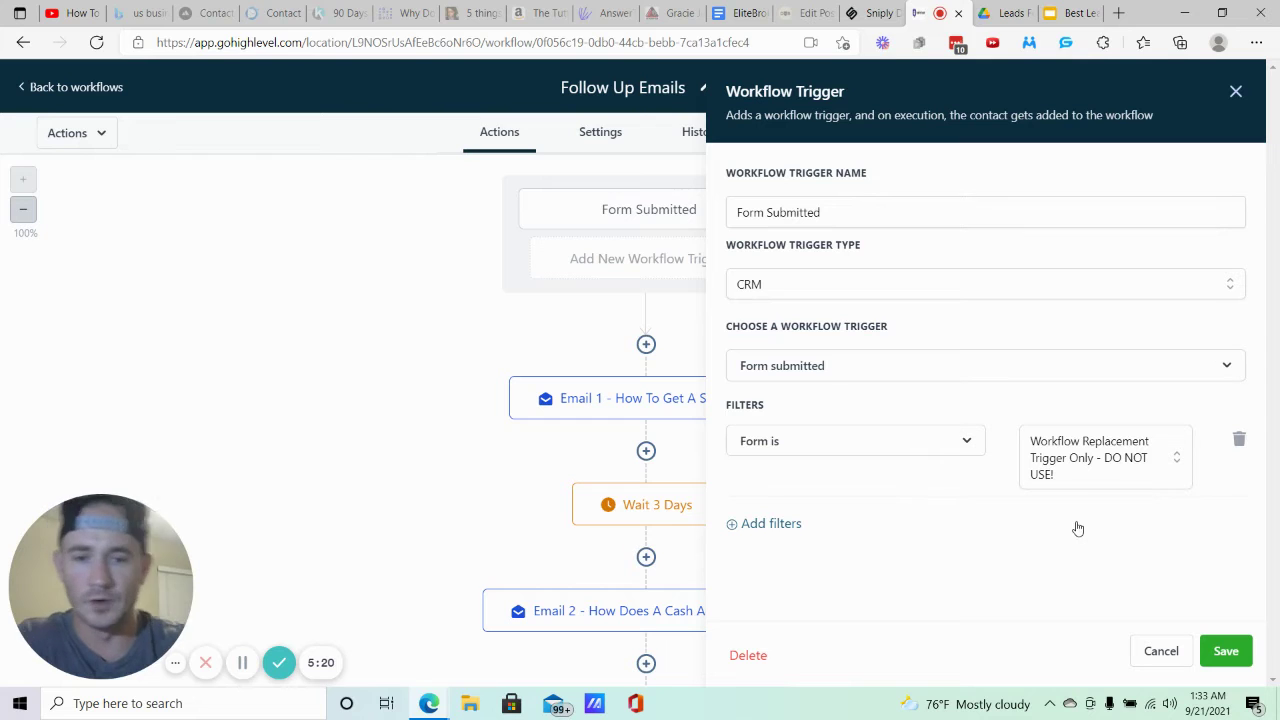
left_click(1163, 651)
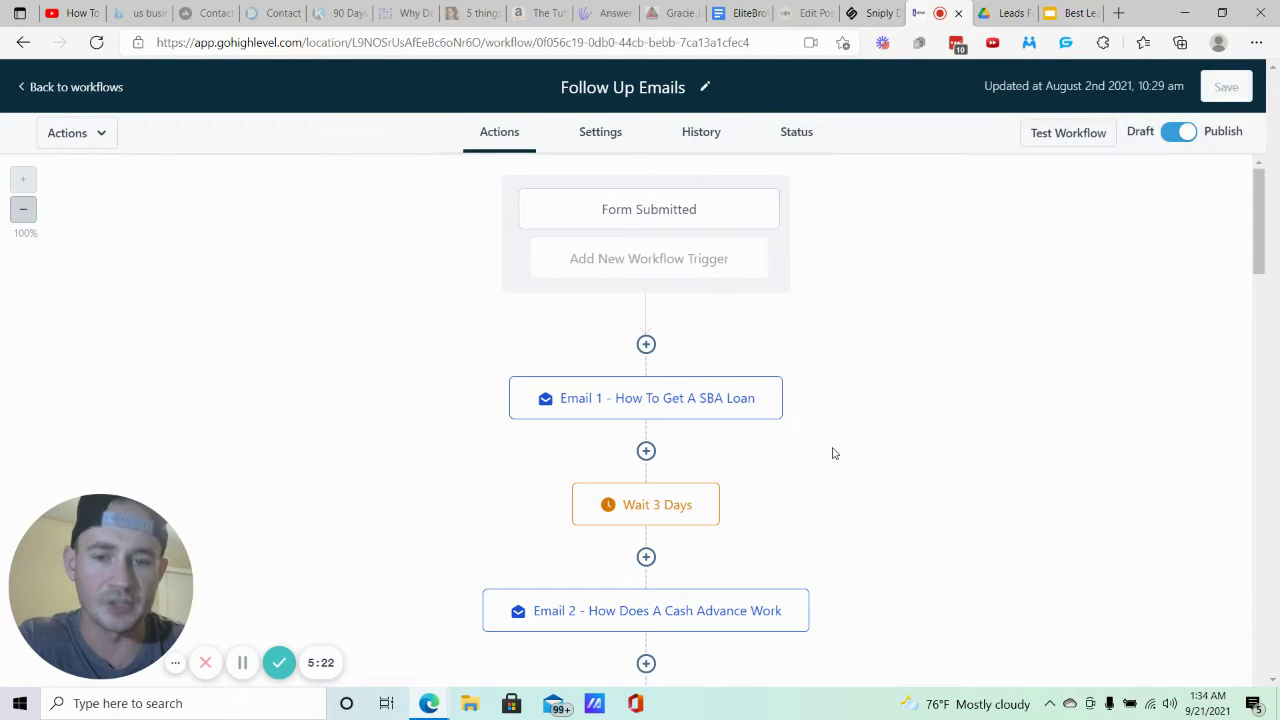
Look through the sequence of emails and wait periods in the Follow Up Emails workflow.
scroll(843, 430, "down", 20)
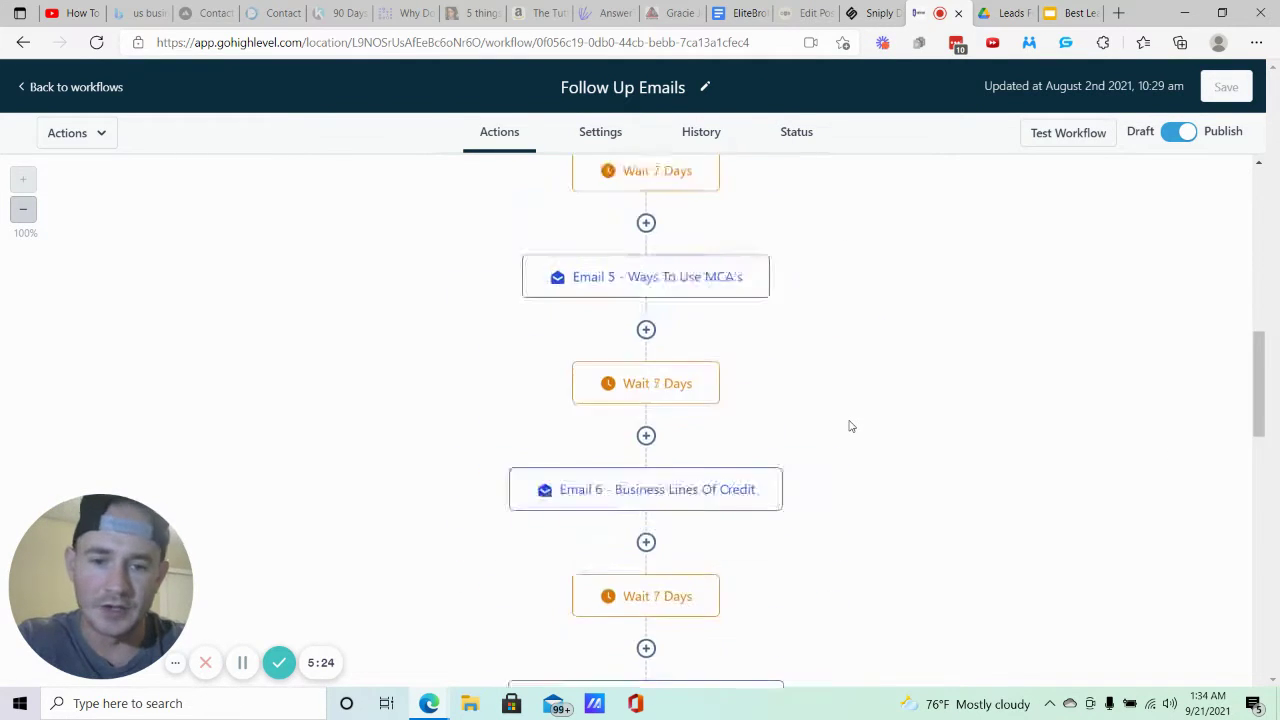
scroll(866, 423, "down", 3)
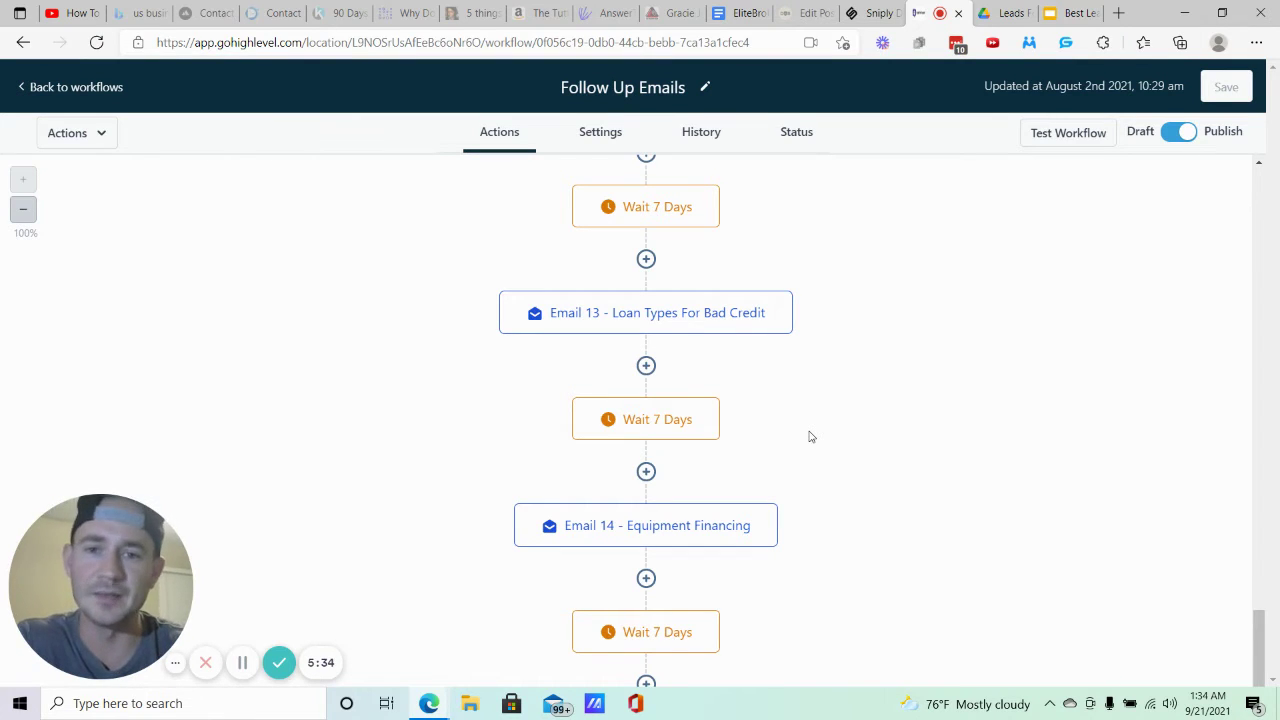
scroll(811, 437, "up", 12)
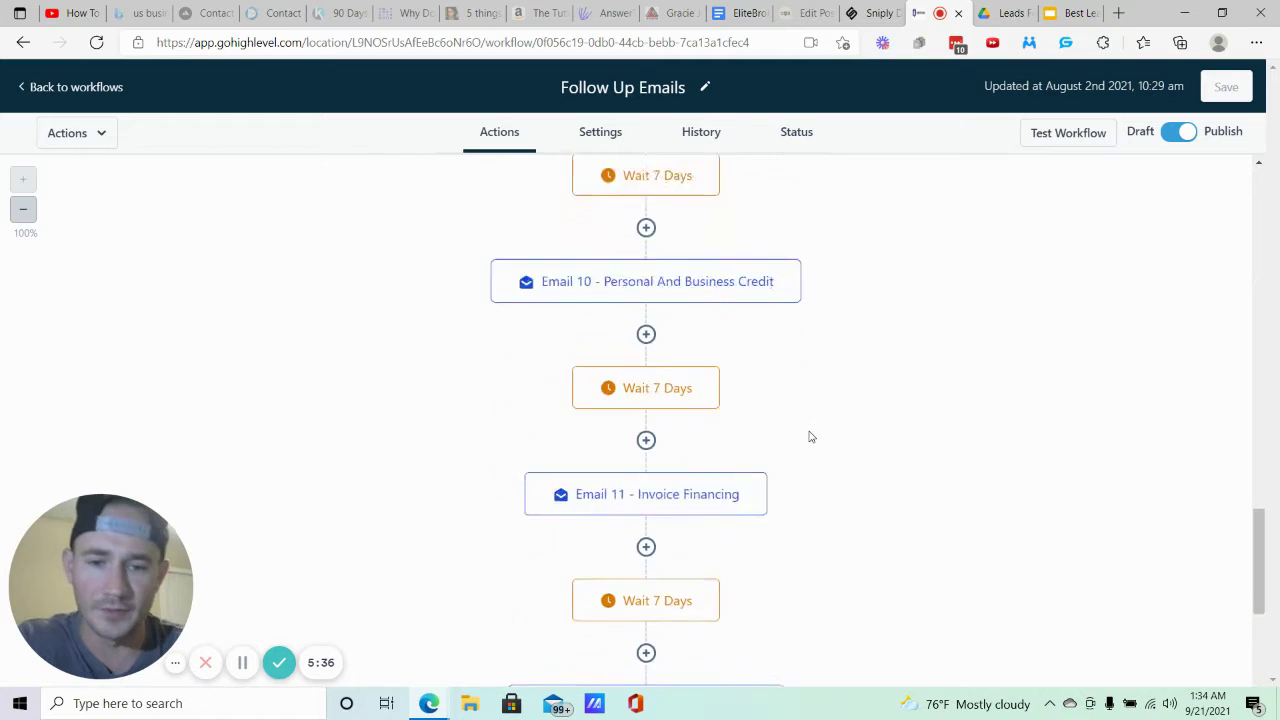
scroll(825, 435, "up", 4)
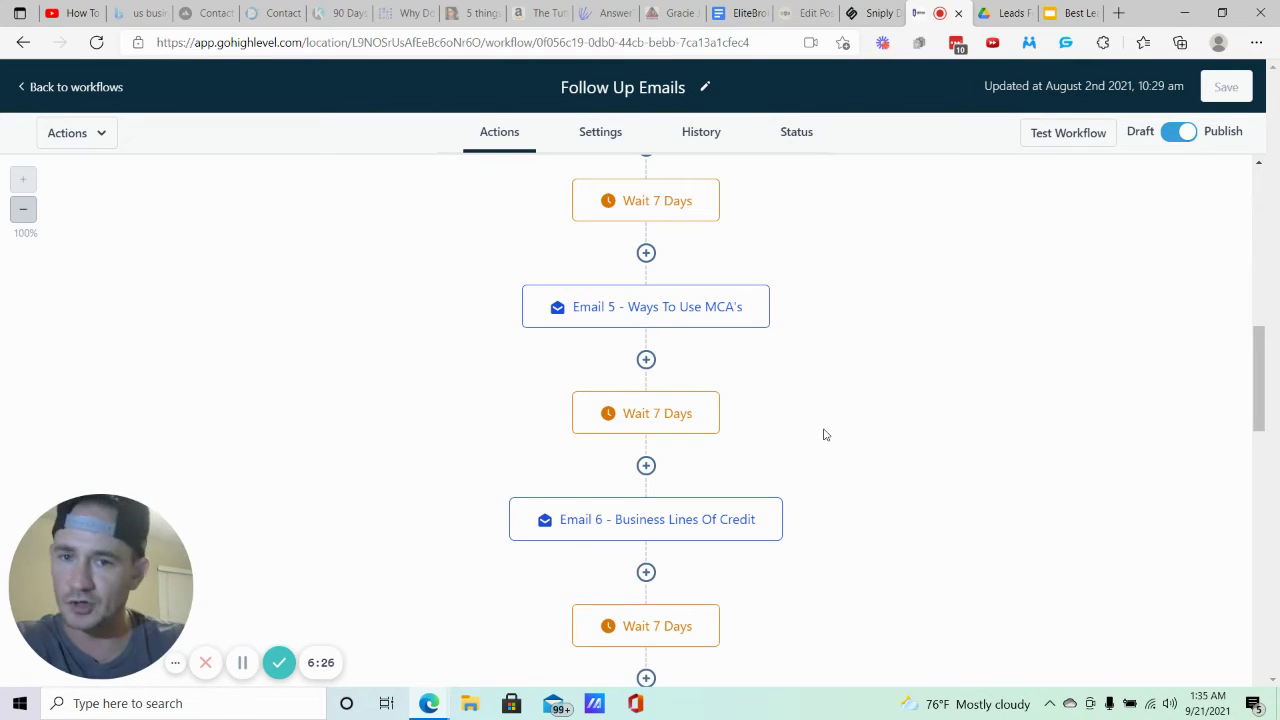
Leave the workflow and open the marketing email "Free Toolkit Optin Email 2 - Toolkit Reminder" in the builder.
left_click(122, 90)
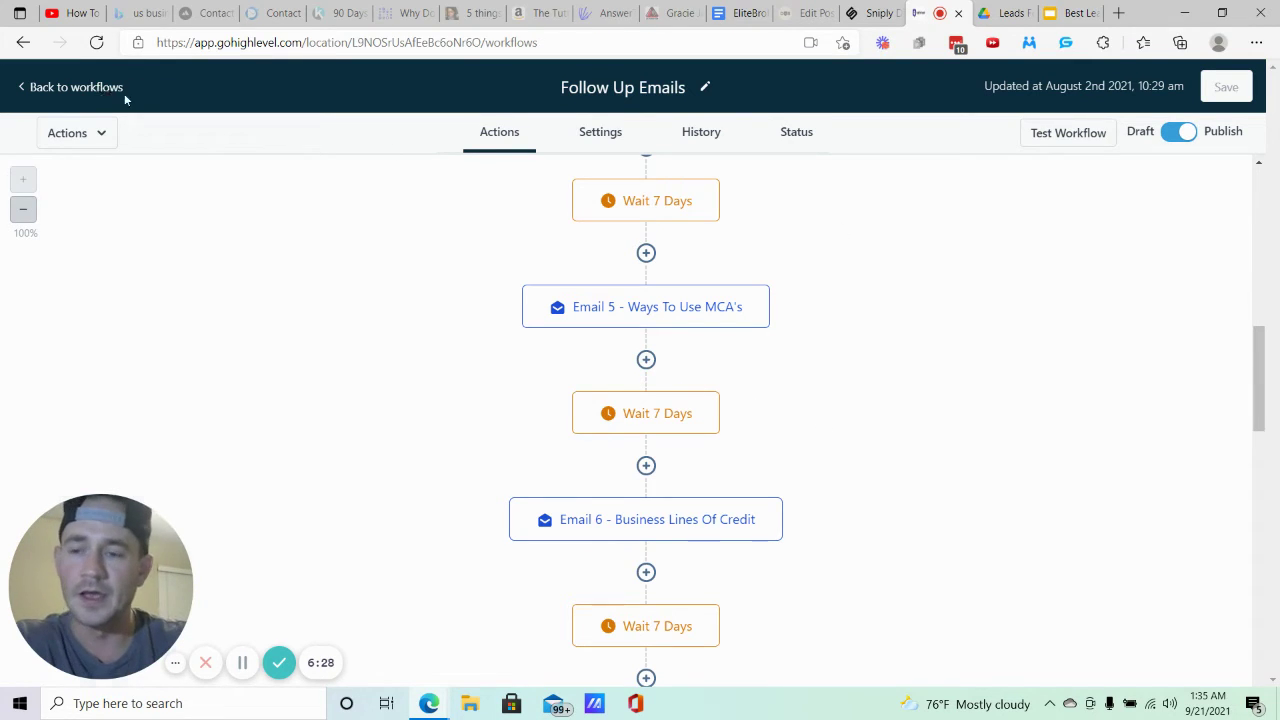
left_click_drag(134, 566, 203, 566)
mouse_move(27, 446)
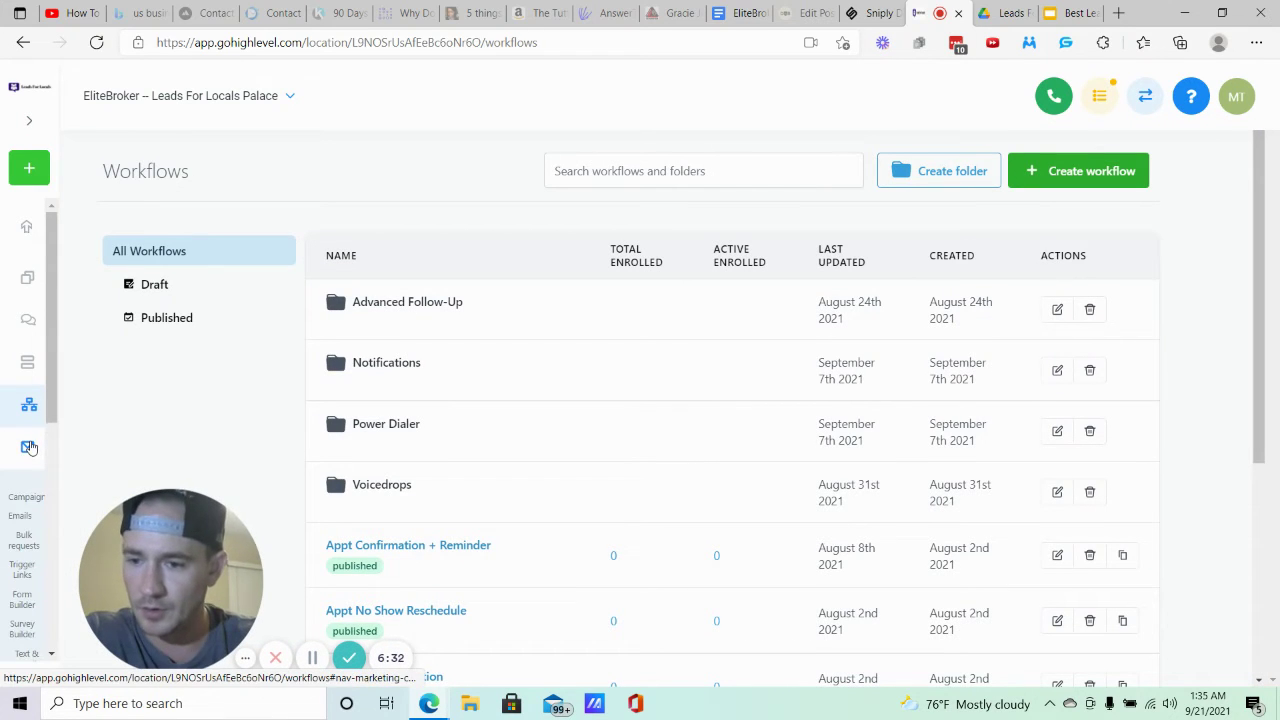
left_click(21, 516)
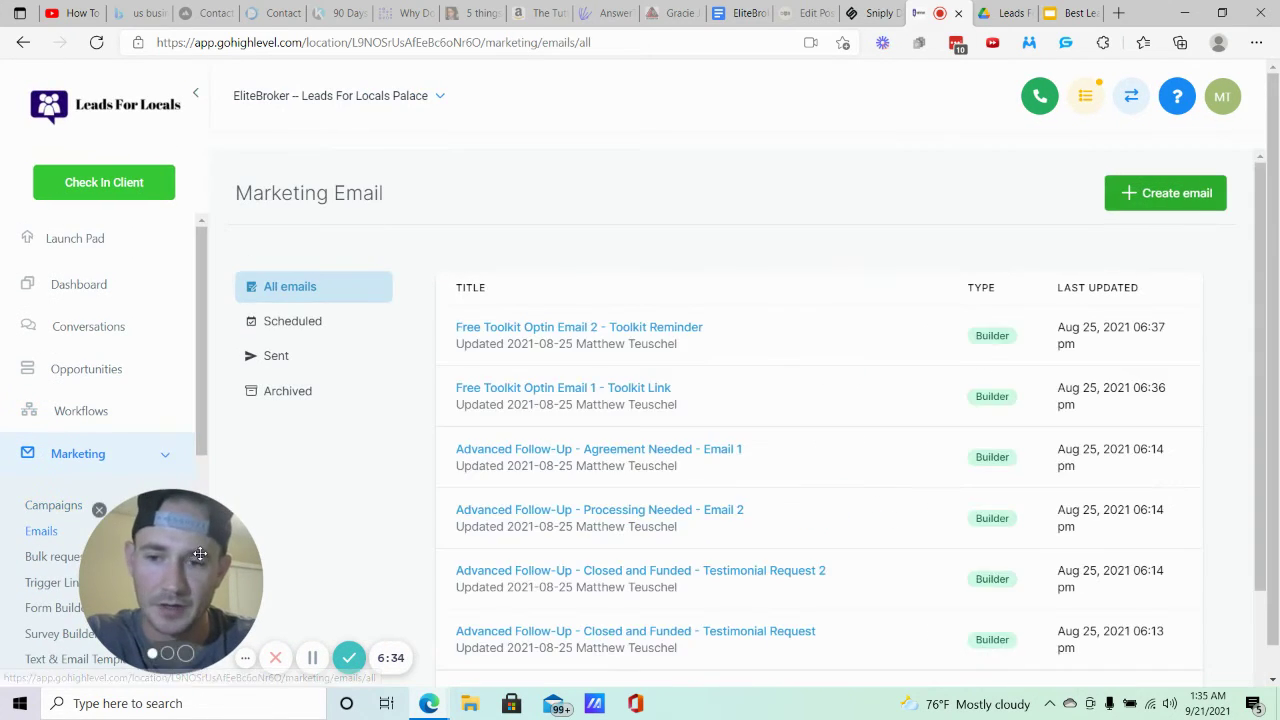
left_click_drag(200, 553, 161, 553)
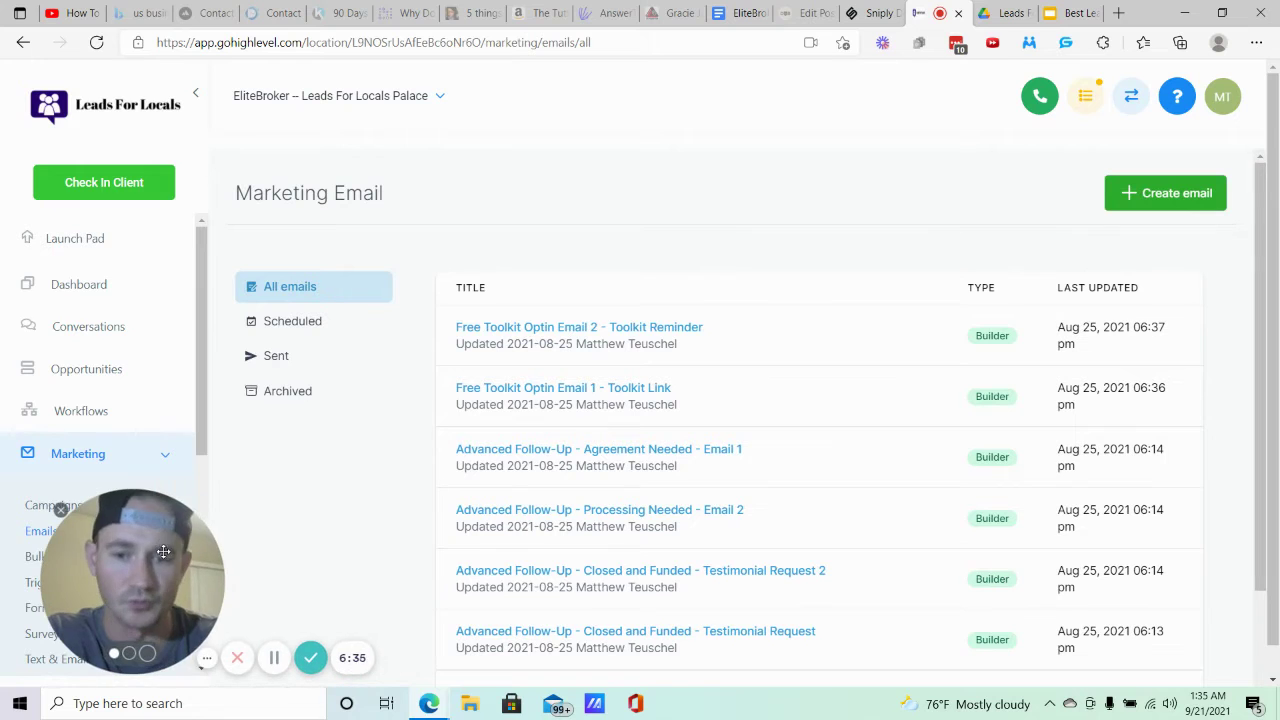
left_click(630, 333)
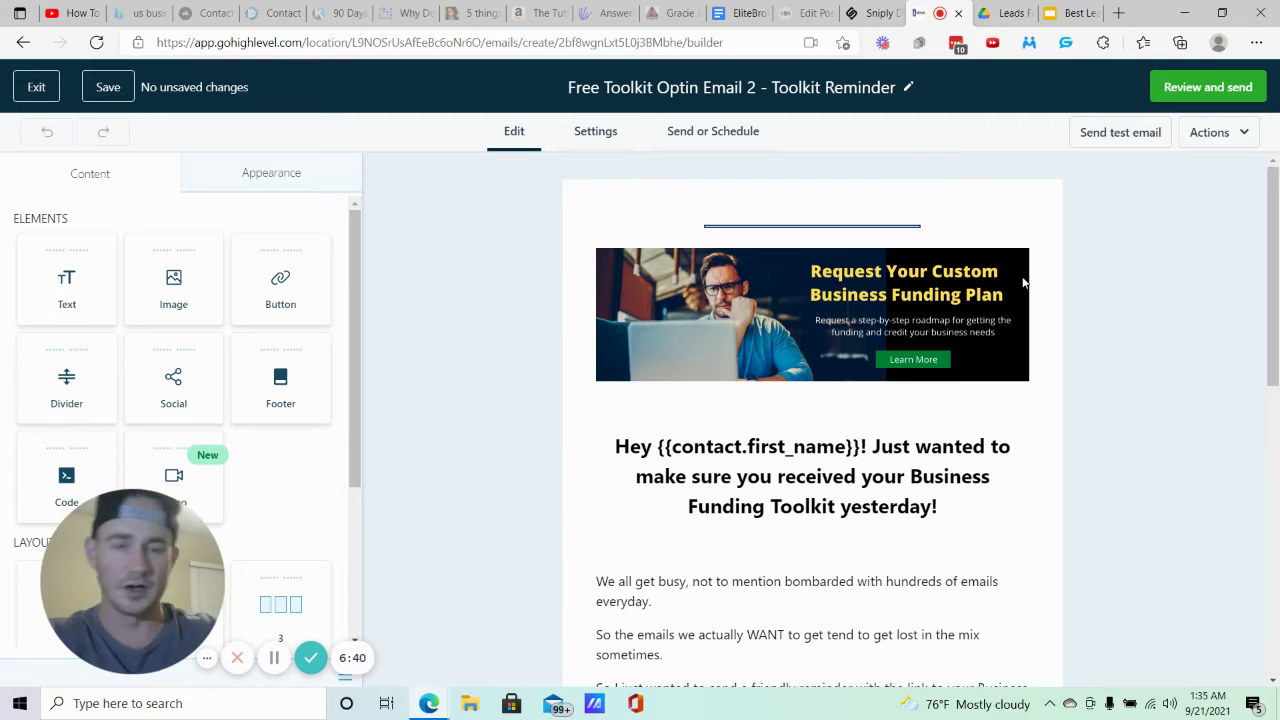
Examine the image URL, link, size and padding settings of the logo image block above the email's banner.
mouse_move(917, 206)
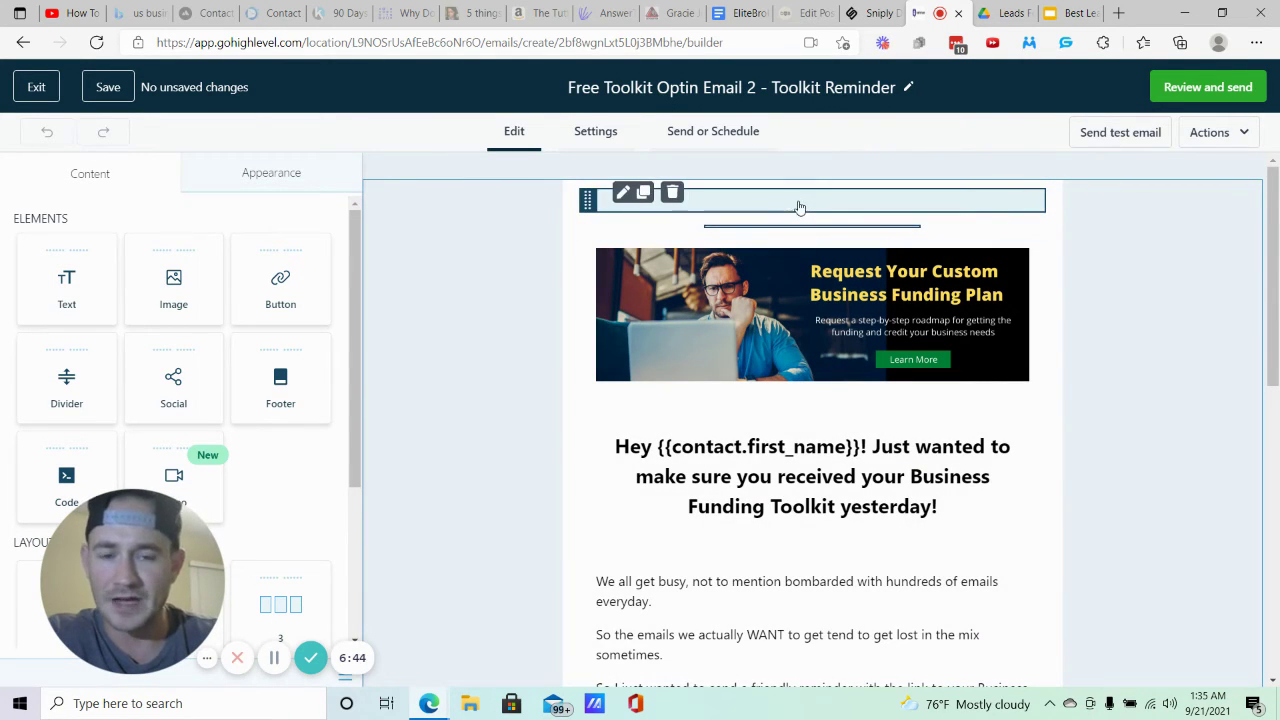
left_click(802, 205)
scroll(155, 362, "down", 2)
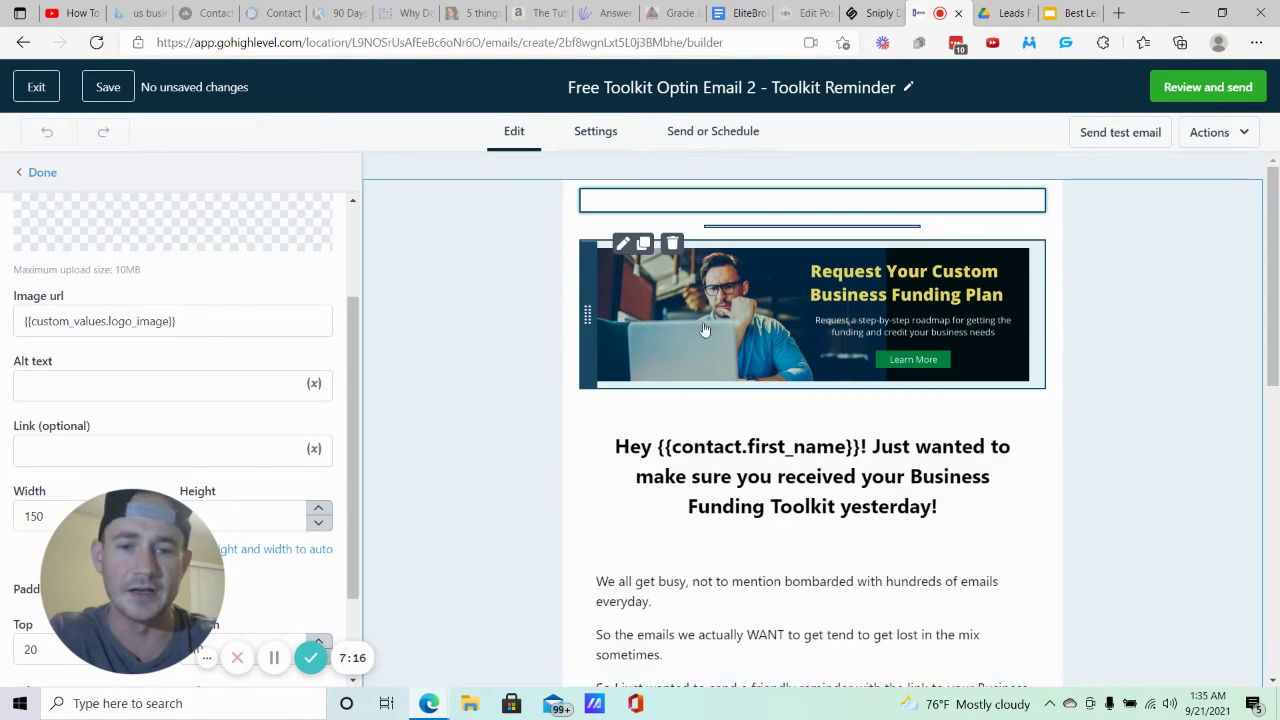
scroll(573, 343, "down", 1)
scroll(234, 411, "down", 1)
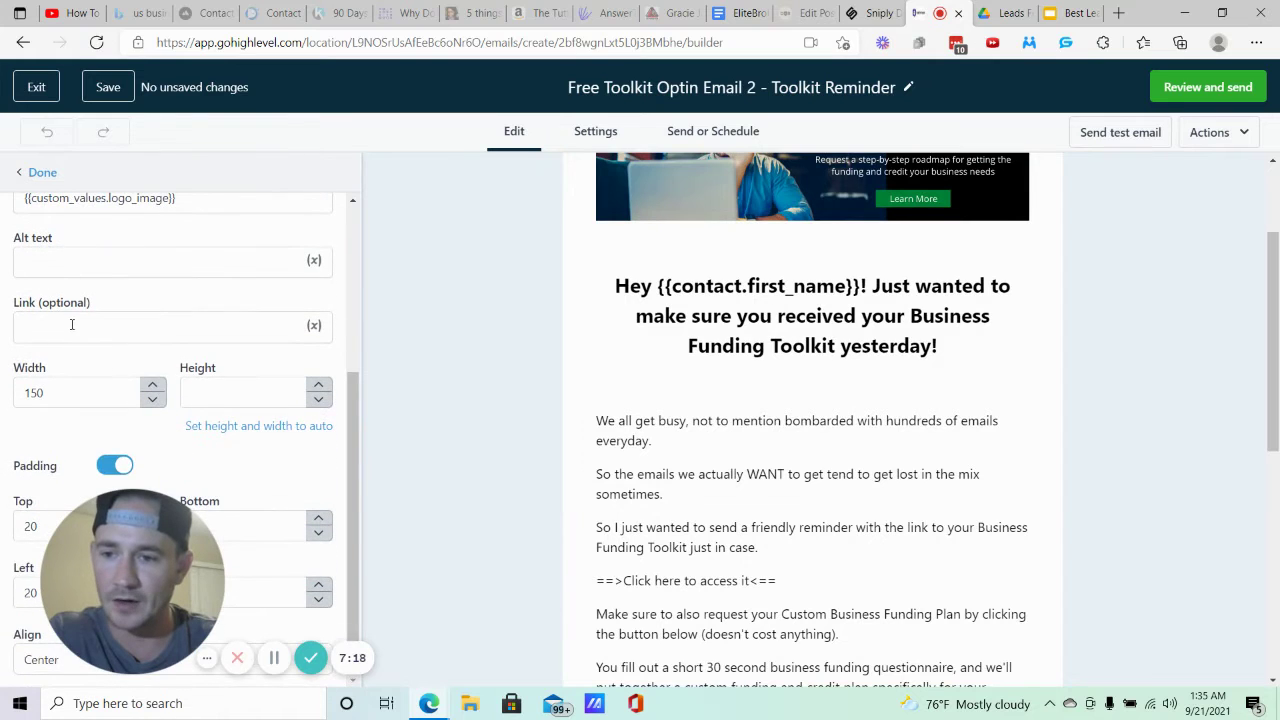
scroll(221, 323, "up", 1)
scroll(937, 371, "up", 2)
Examine the link settings of the Request Your Custom Business Funding Plan banner and read through the email body.
left_click(937, 371)
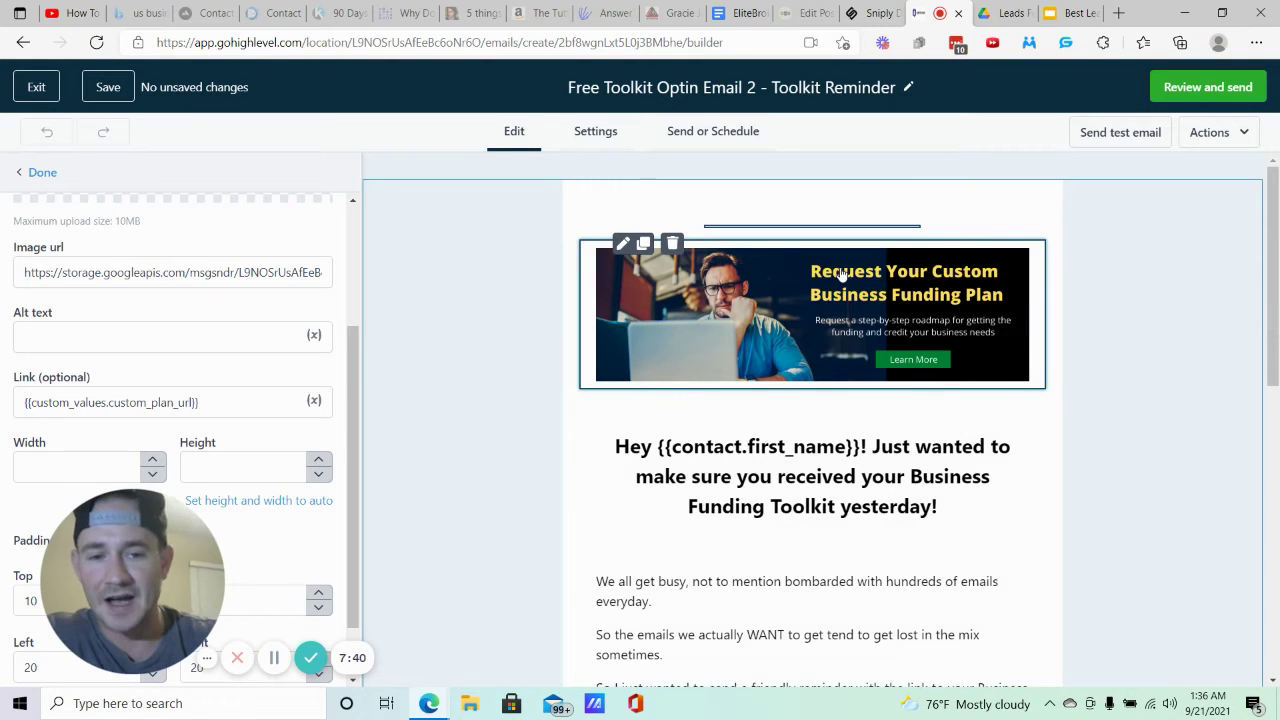
scroll(850, 276, "down", 1)
scroll(855, 276, "down", 10)
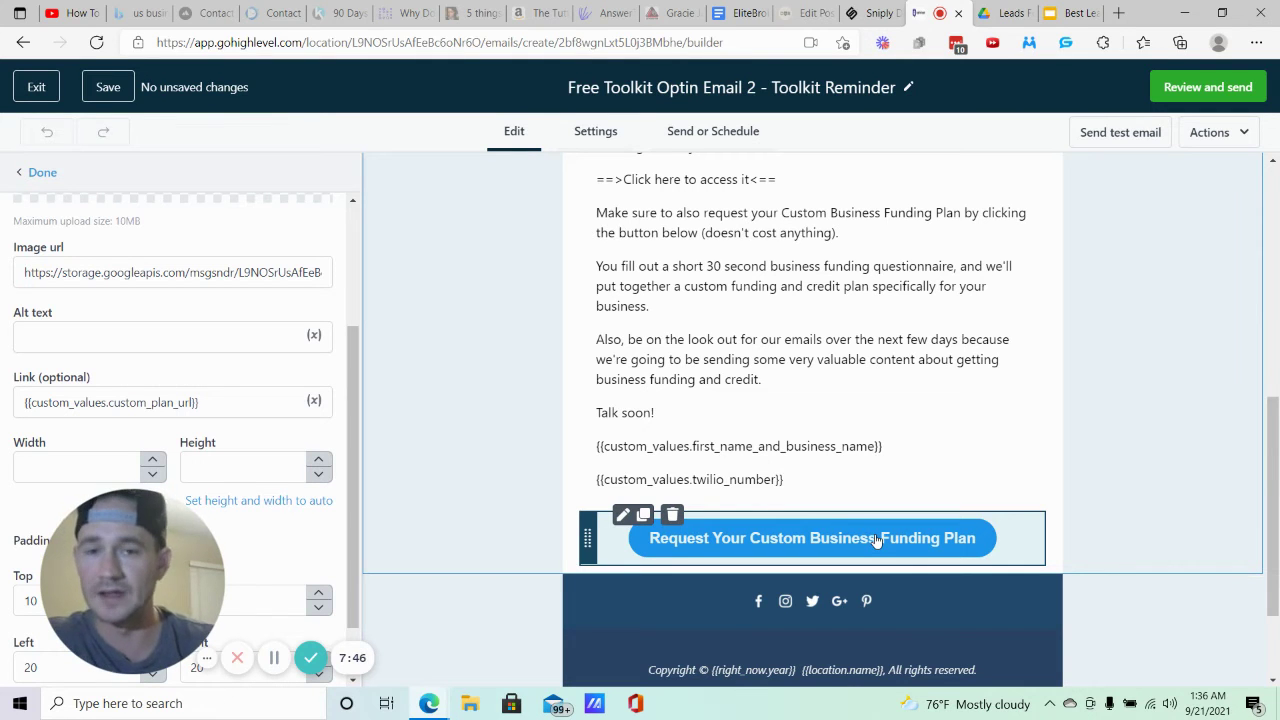
scroll(1206, 357, "up", 10)
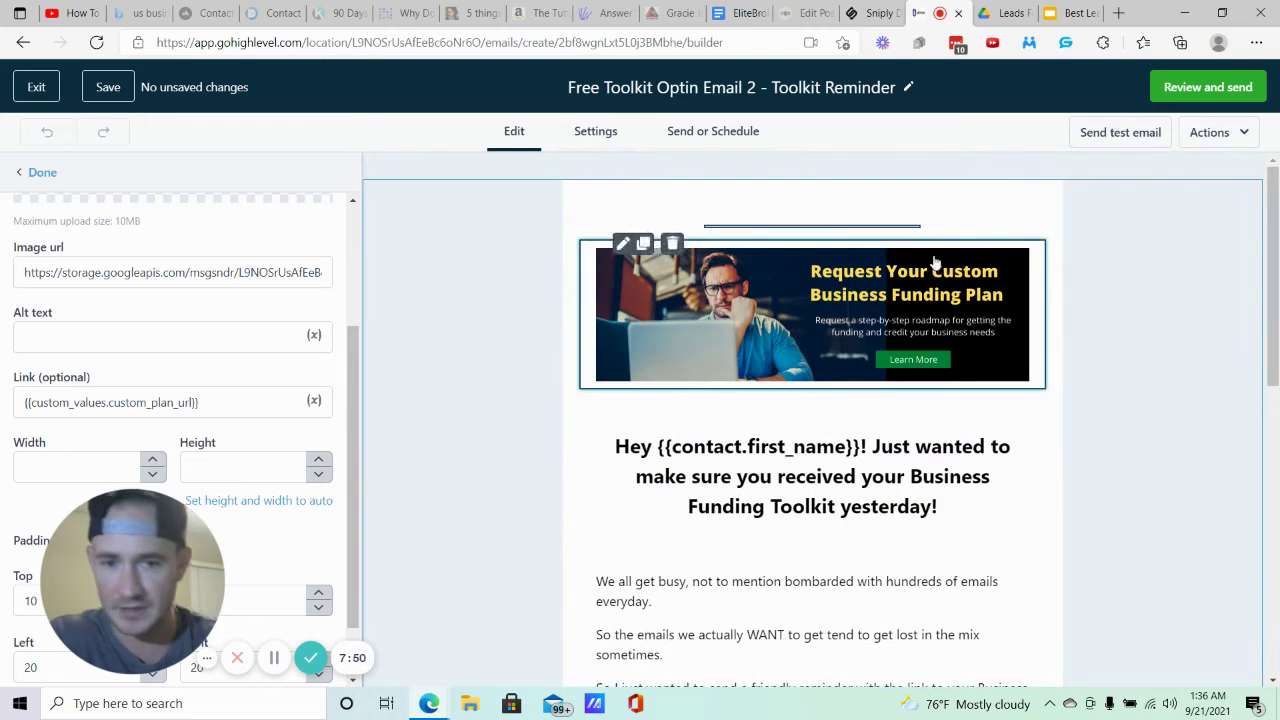
scroll(836, 323, "down", 3)
scroll(836, 323, "down", 2)
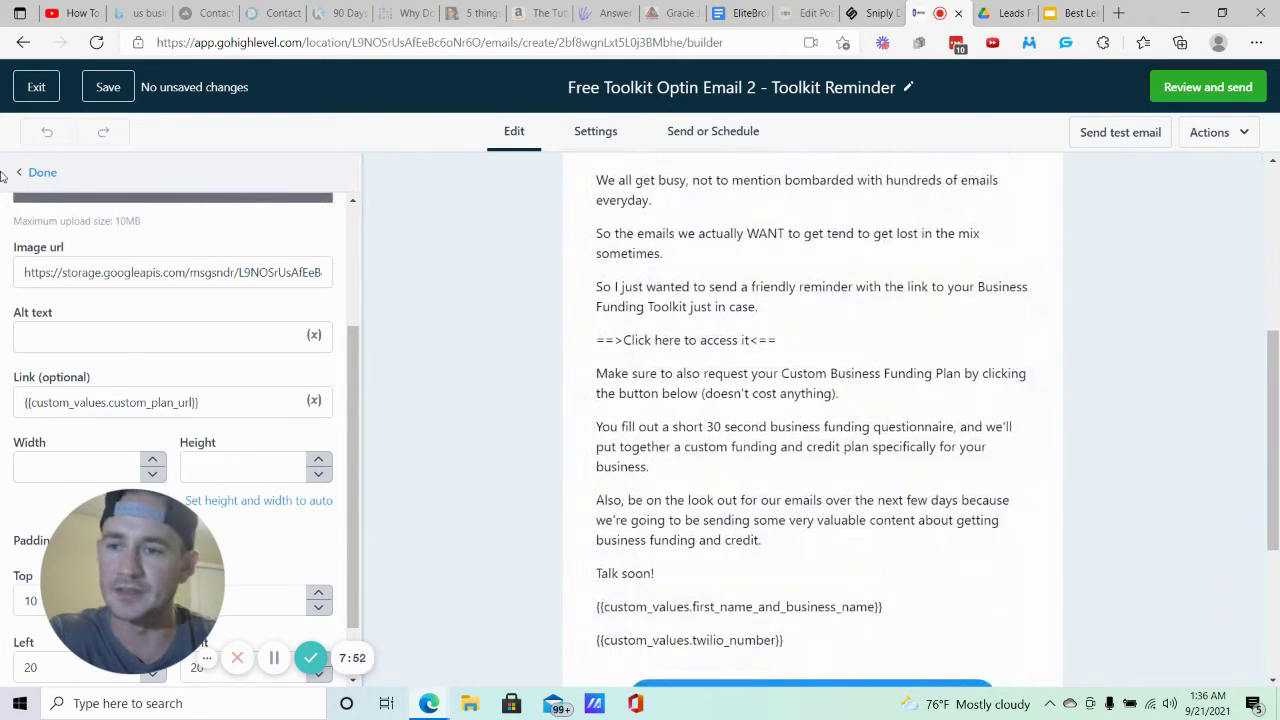
Exit the email builder and look through the published workflows in the workflows list.
left_click(36, 87)
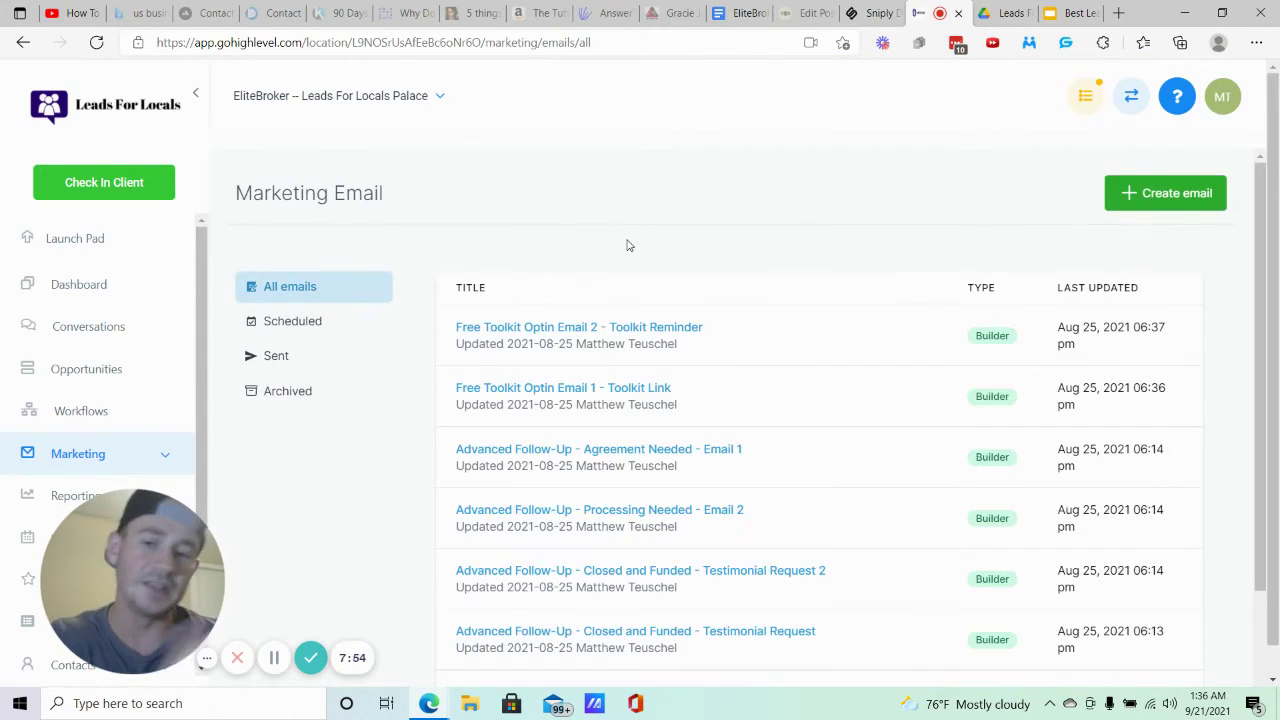
left_click(90, 412)
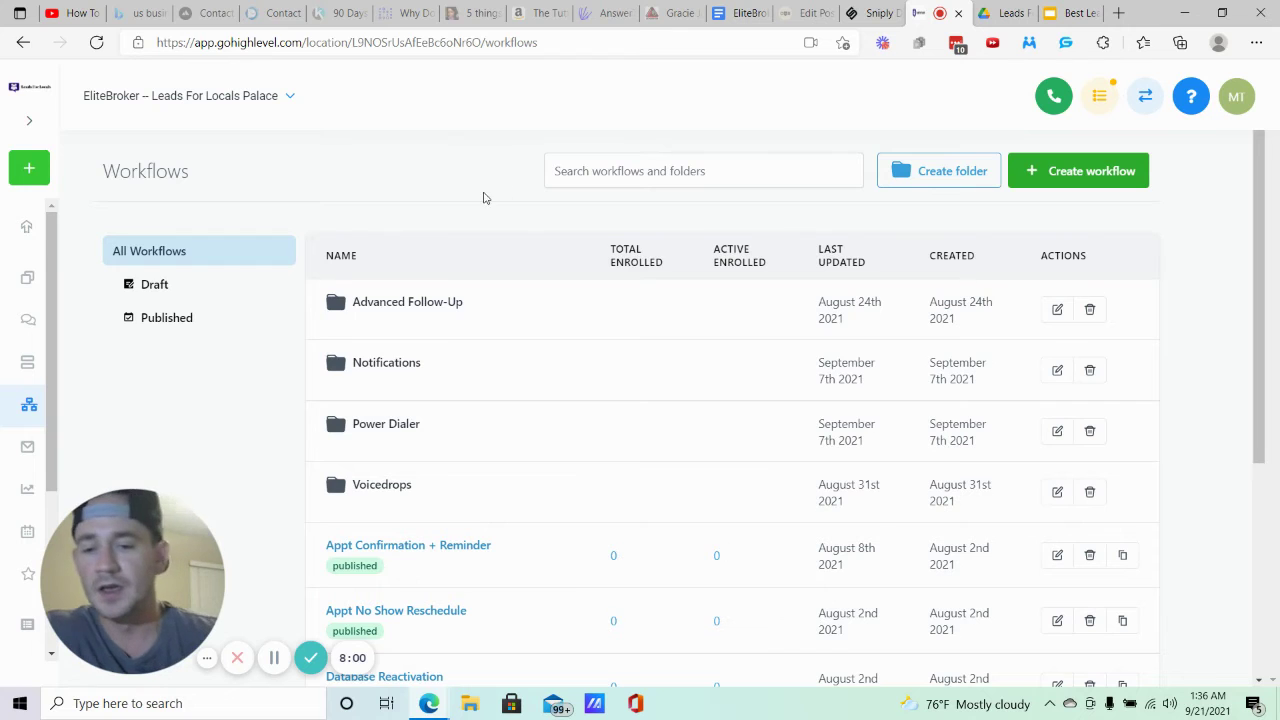
scroll(490, 255, "down", 3)
scroll(500, 270, "down", 1)
scroll(500, 290, "up", 1)
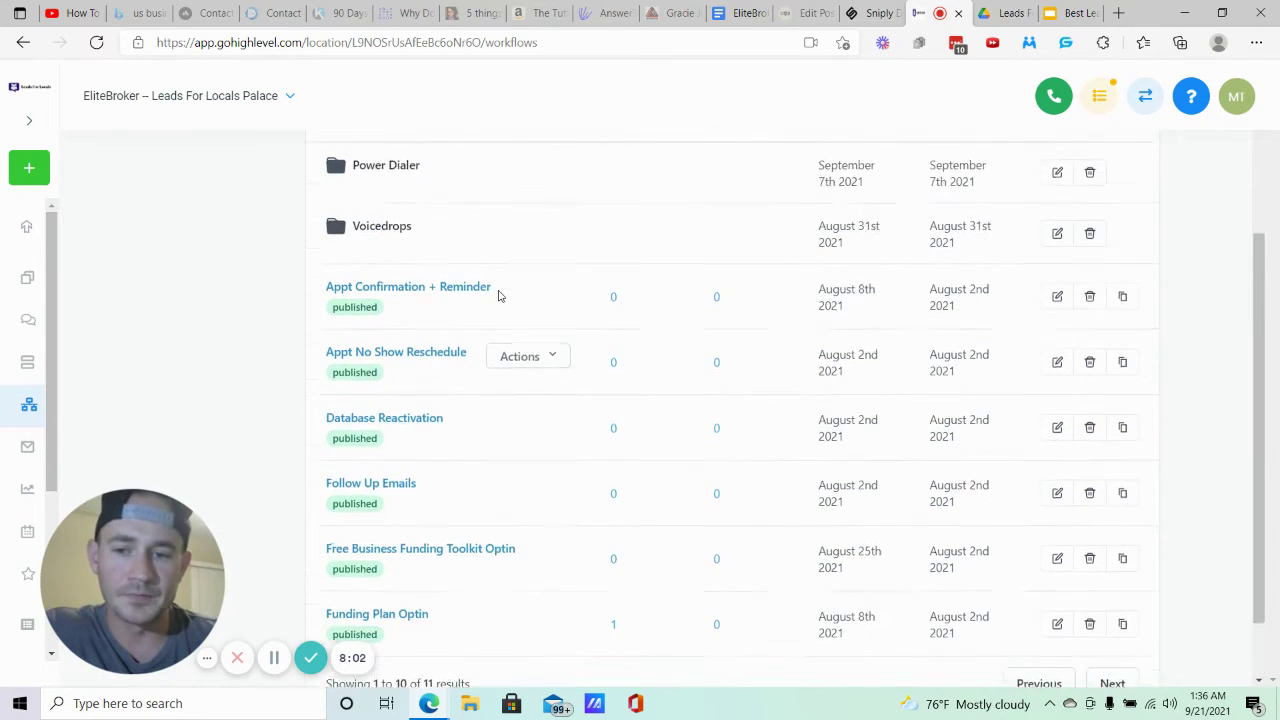
scroll(503, 260, "down", 1)
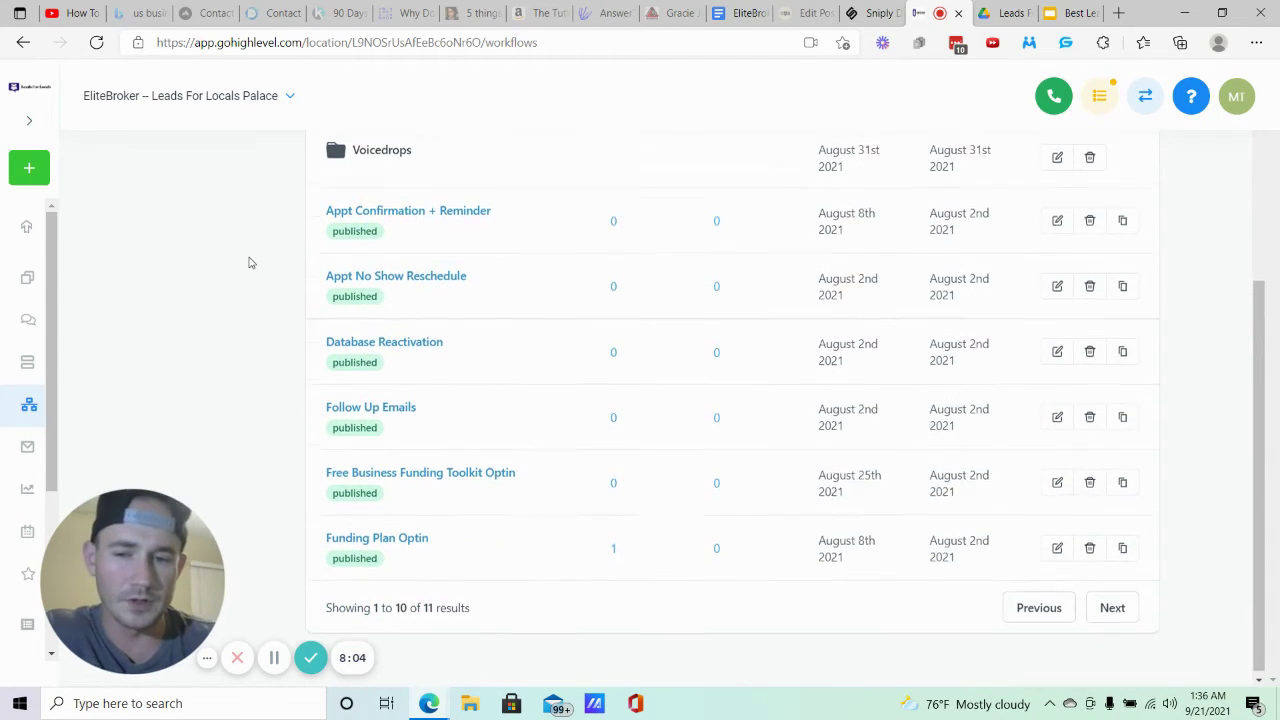
scroll(251, 263, "up", 1)
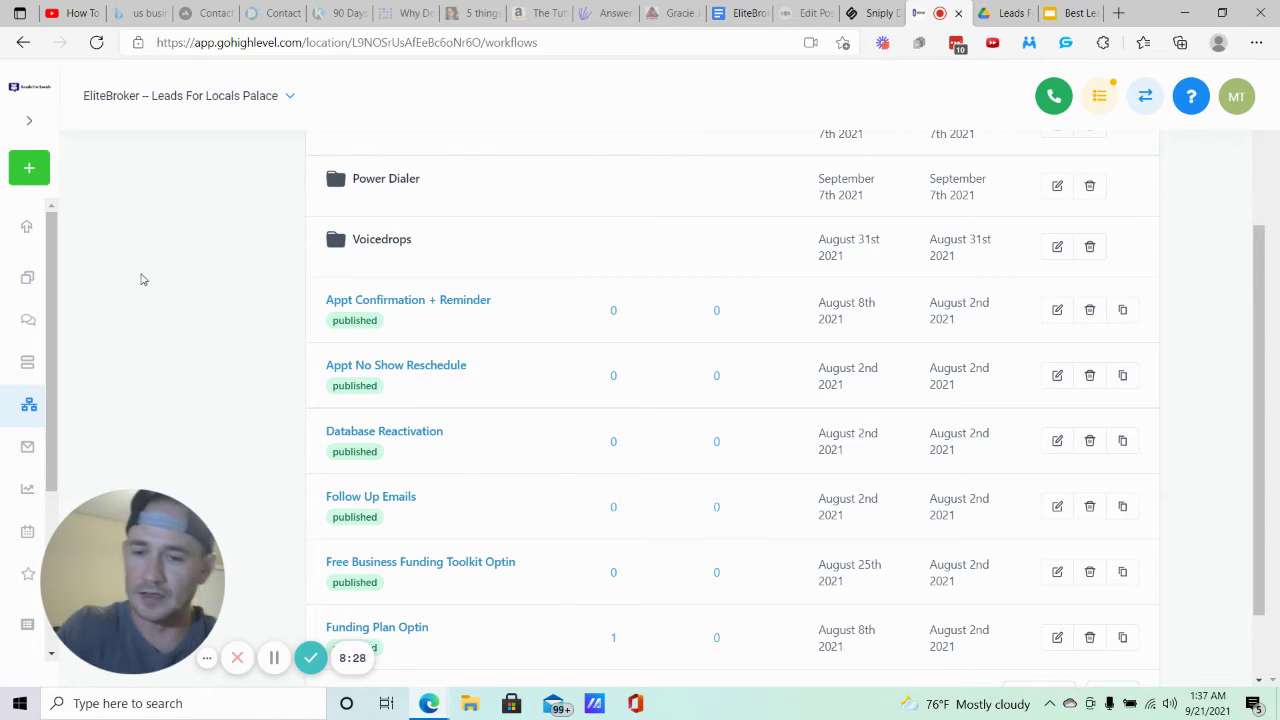
Open the Database Reactivation workflow and look over its sequence of emails, waits and SMS messages.
left_click(415, 433)
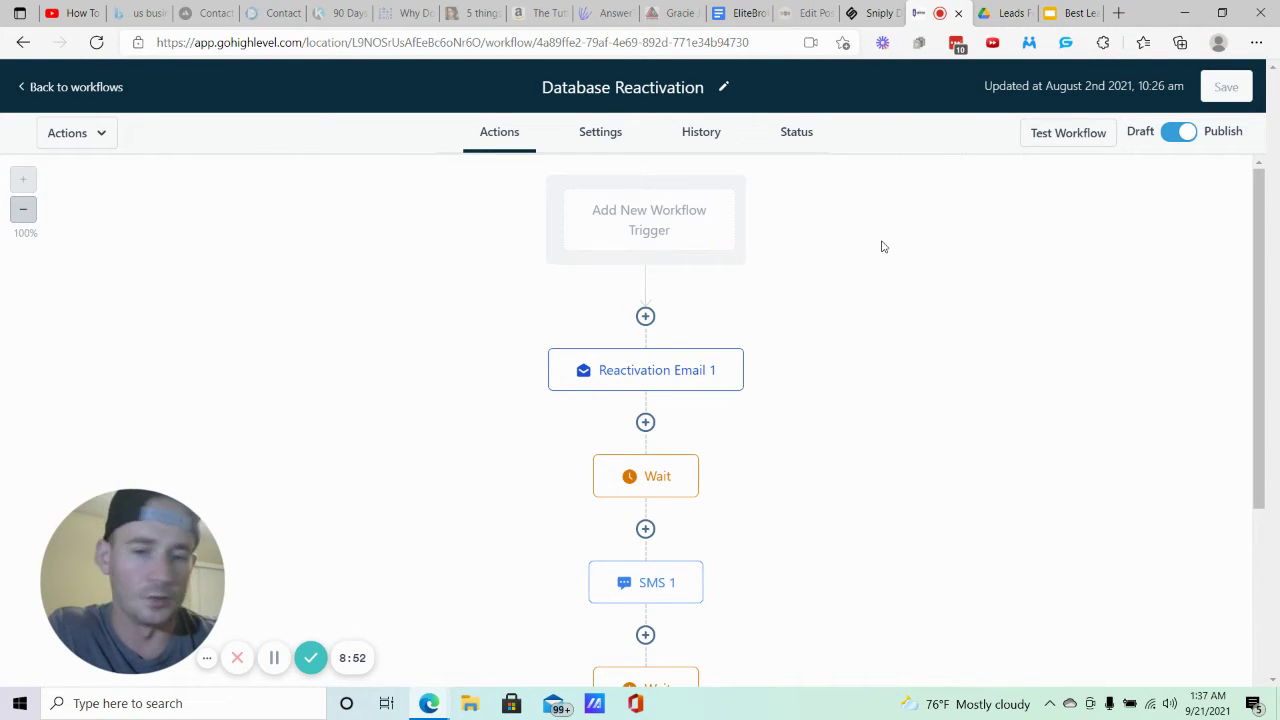
scroll(763, 343, "down", 2)
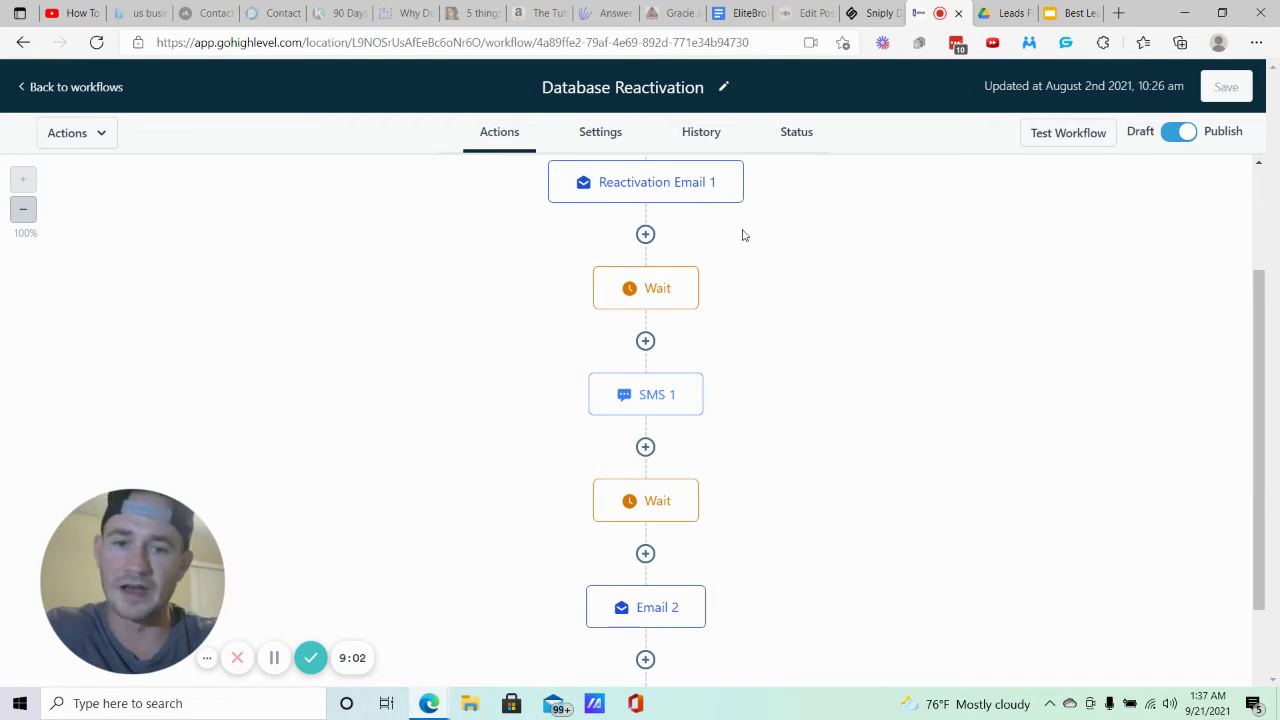
scroll(789, 237, "up", 1)
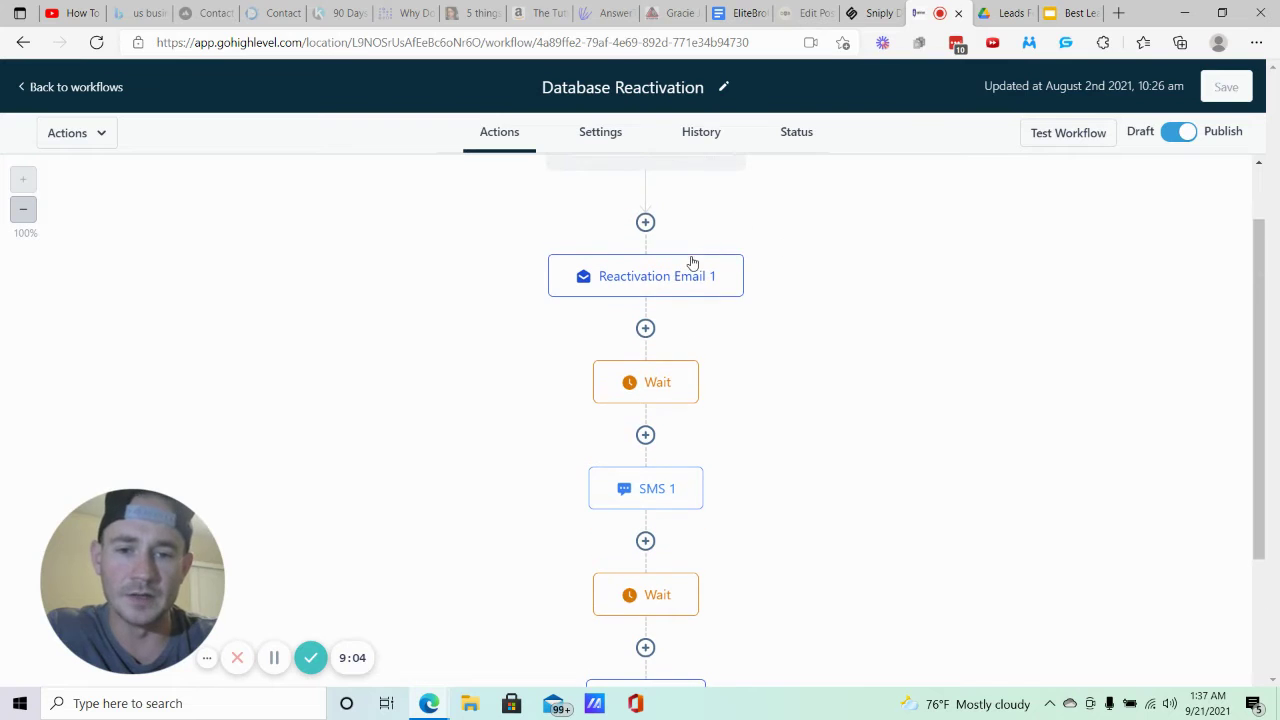
Review the sender, subject and template of the Reactivation Email 1 action and the message text of SMS 1.
left_click(690, 276)
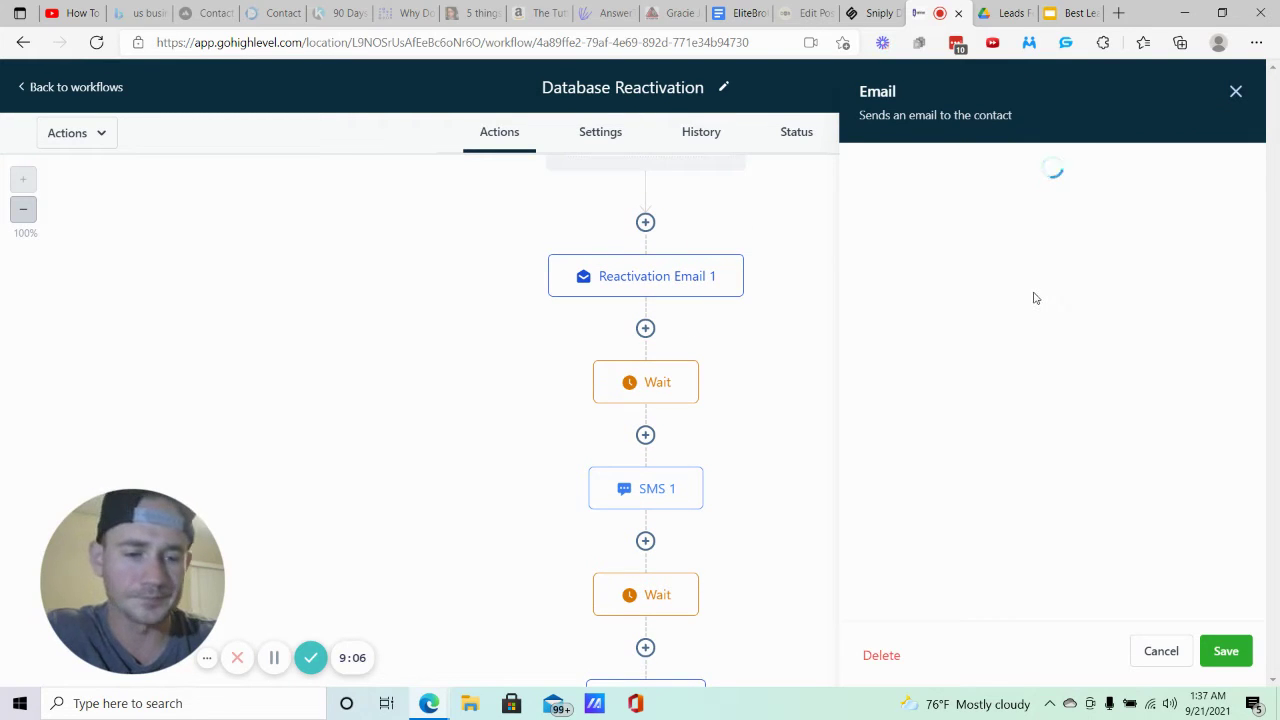
scroll(1034, 291, "down", 1)
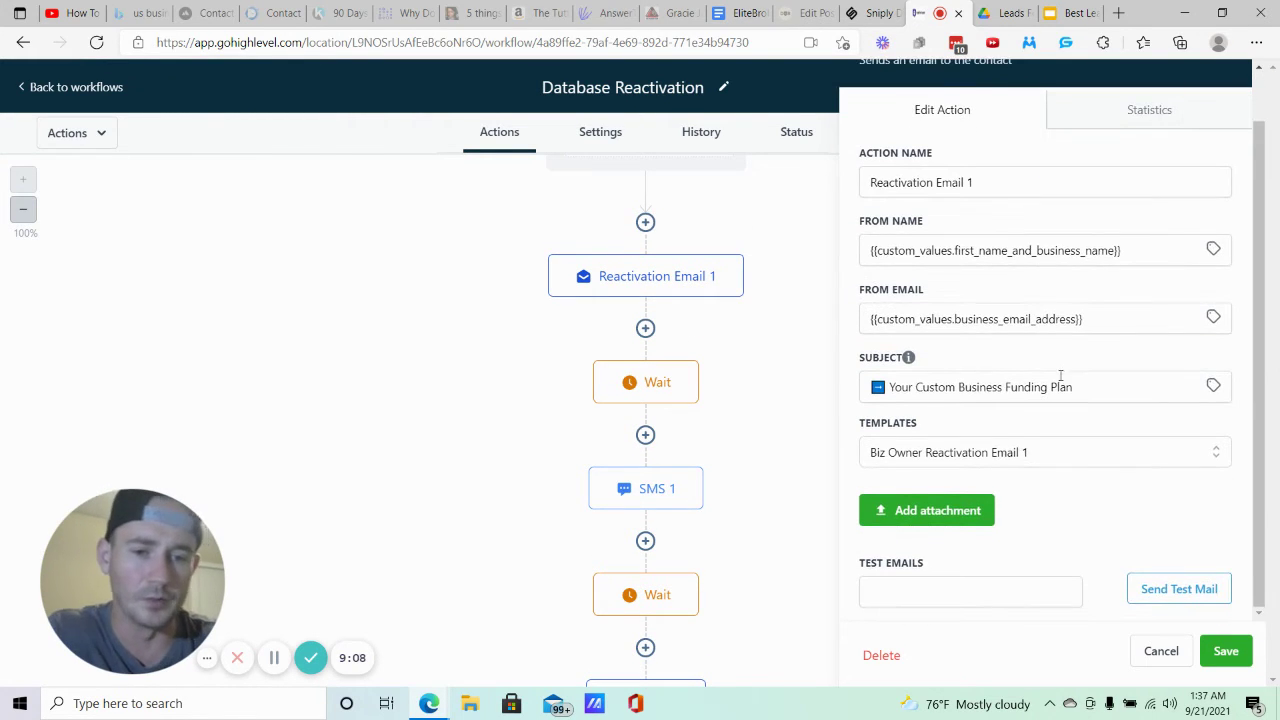
left_click(690, 488)
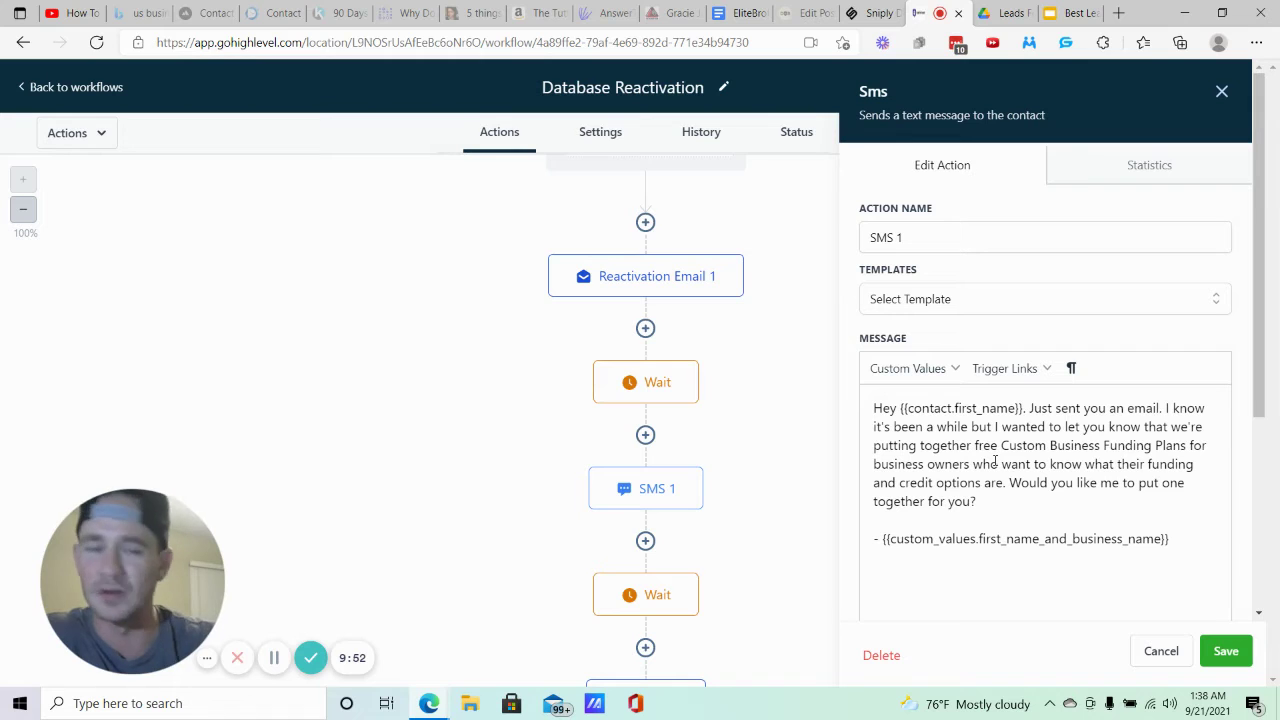
scroll(1034, 460, "down", 2)
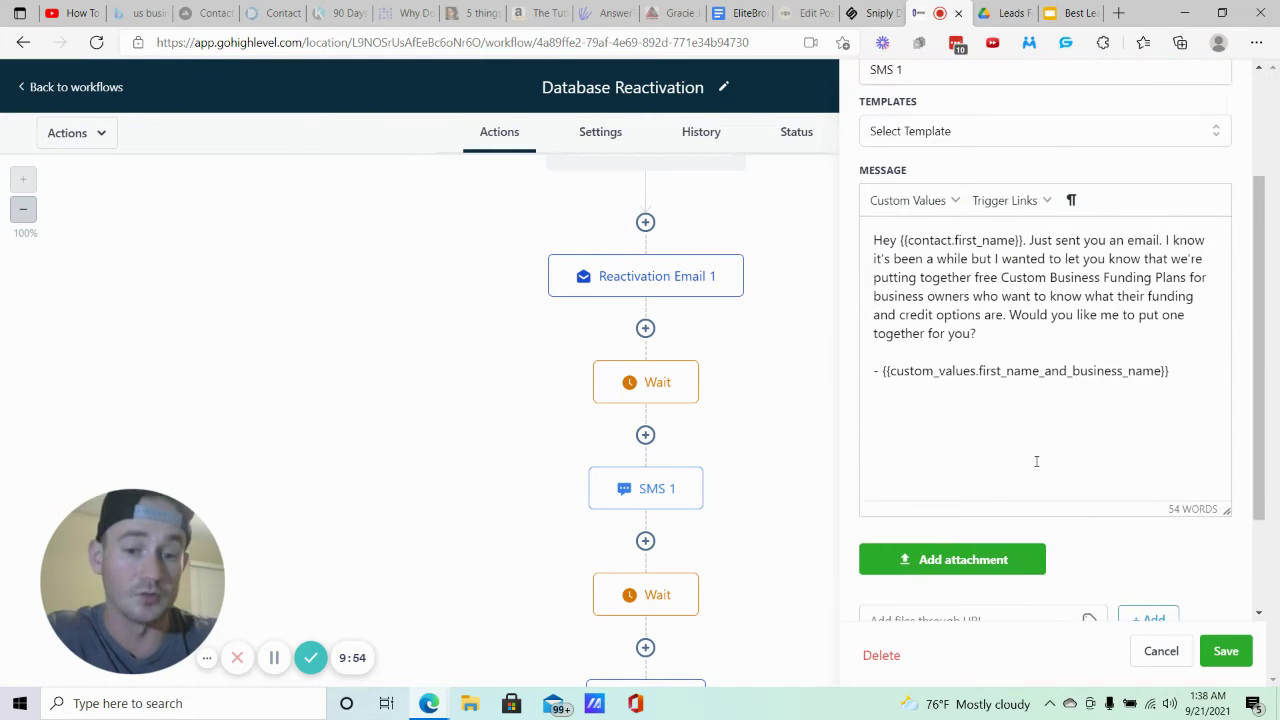
Close the SMS 1 details and check the wait duration set before Email 2 in the Database Reactivation workflow.
left_click(1160, 652)
scroll(909, 331, "down", 2)
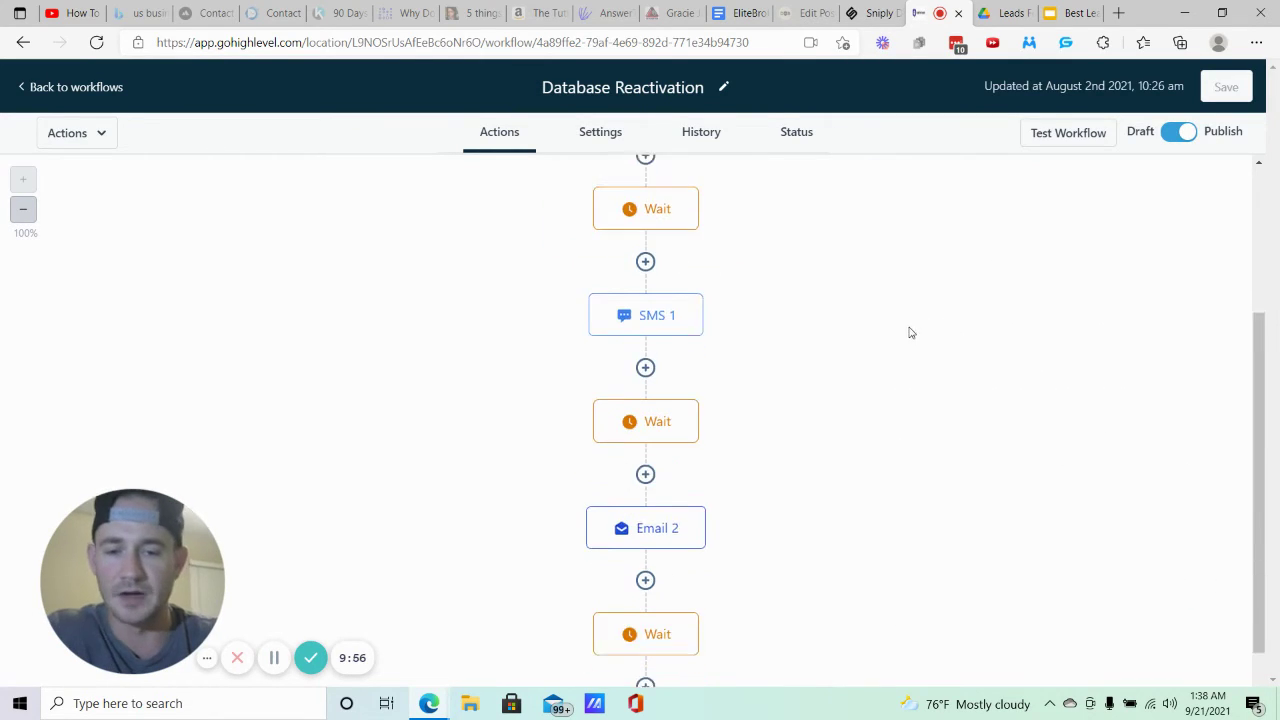
scroll(700, 330, "down", 2)
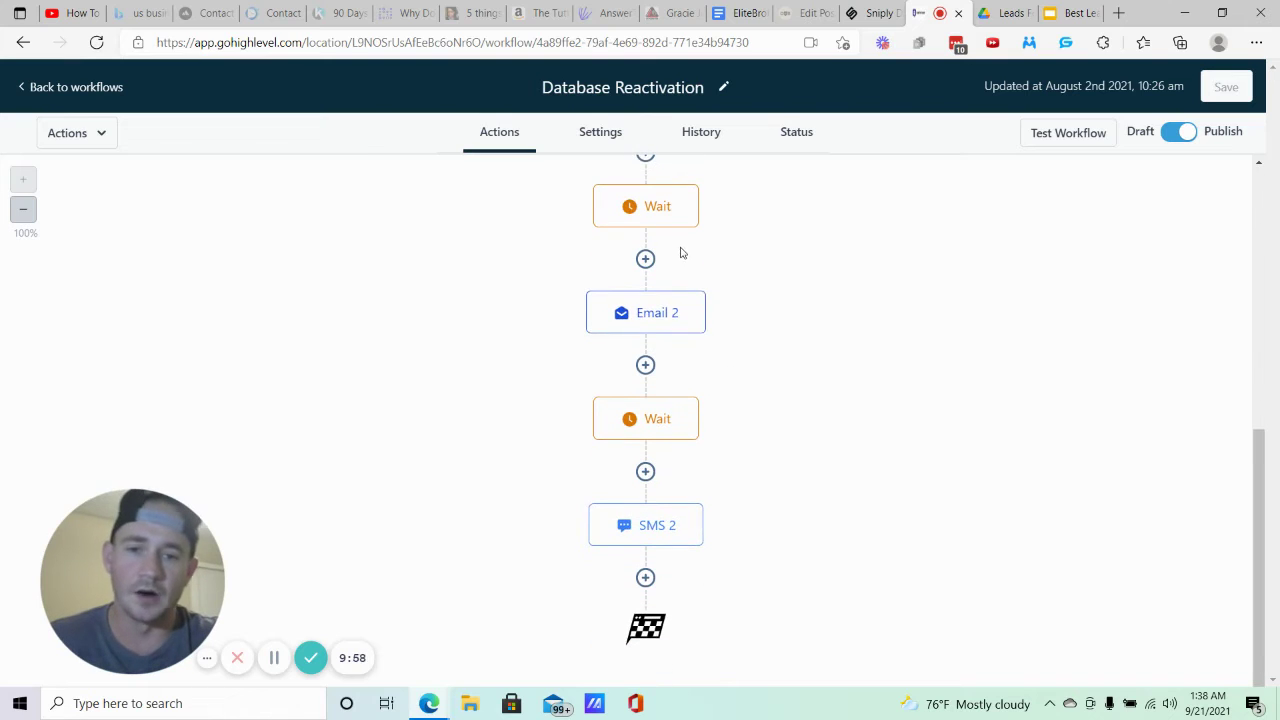
left_click(670, 207)
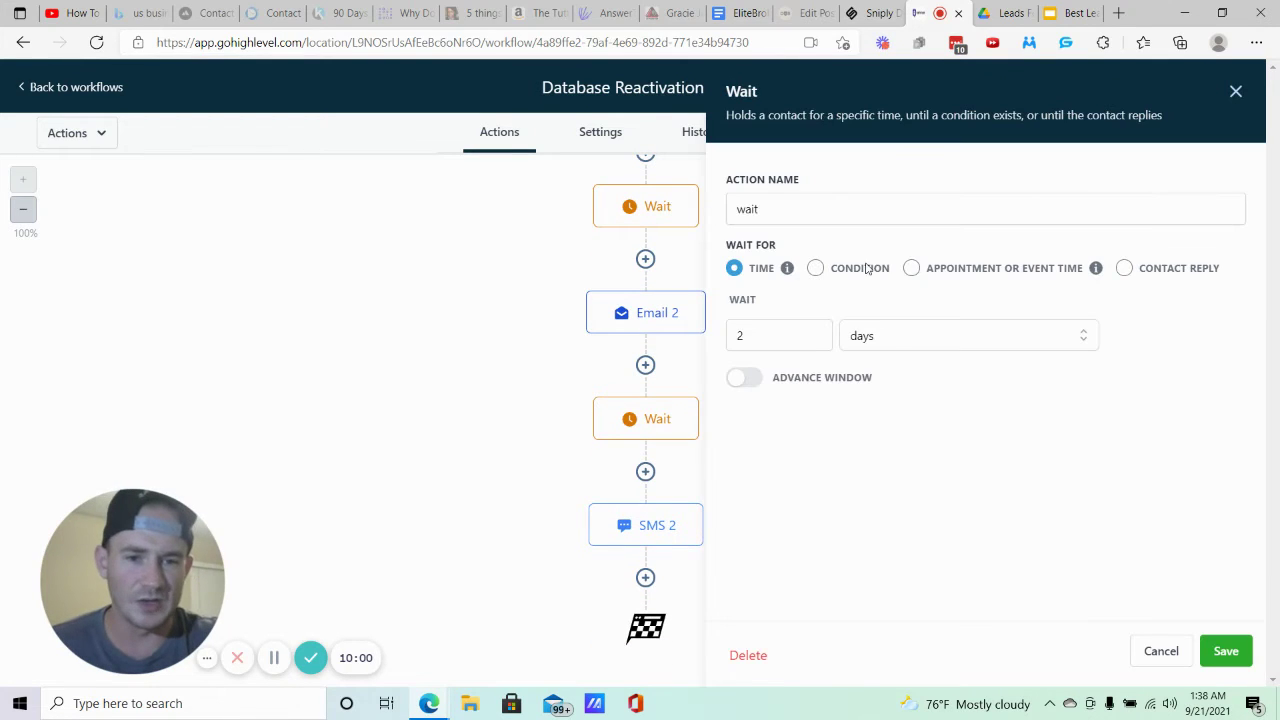
left_click(1165, 653)
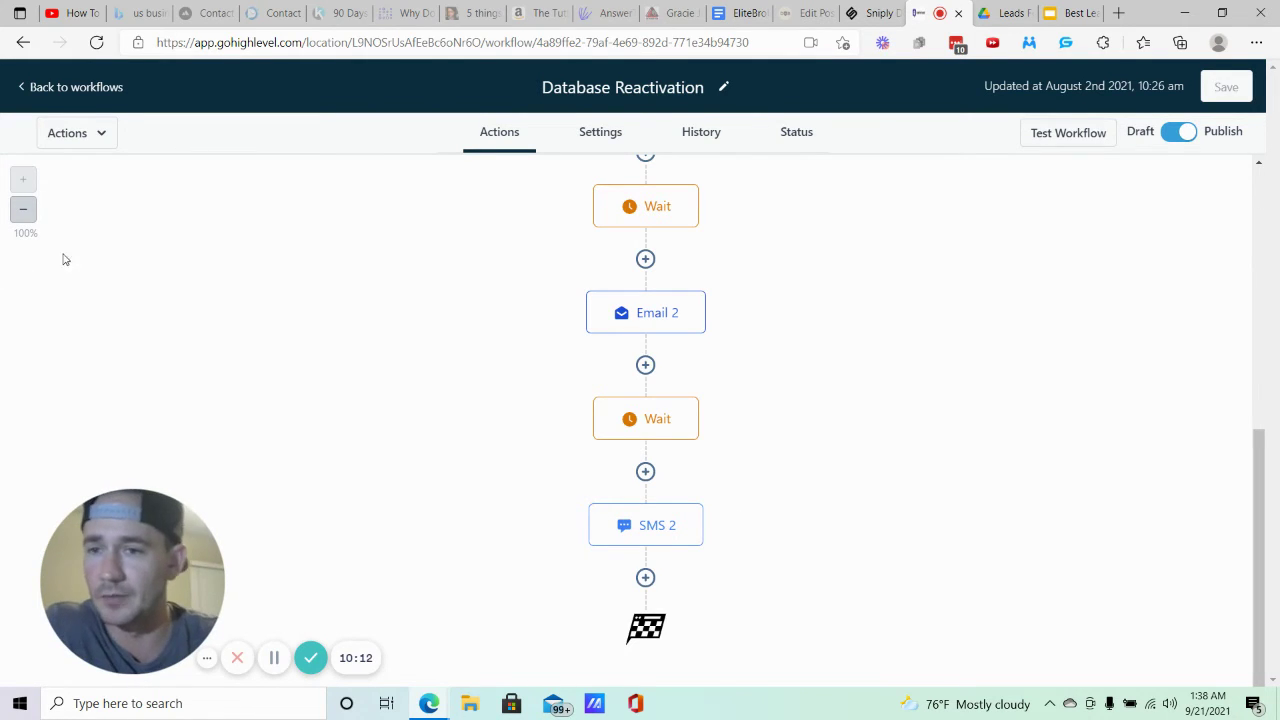
Return to the workflows list, open Appt Confirmation + Reminder and review its Appointment trigger and calendar filter.
left_click(95, 89)
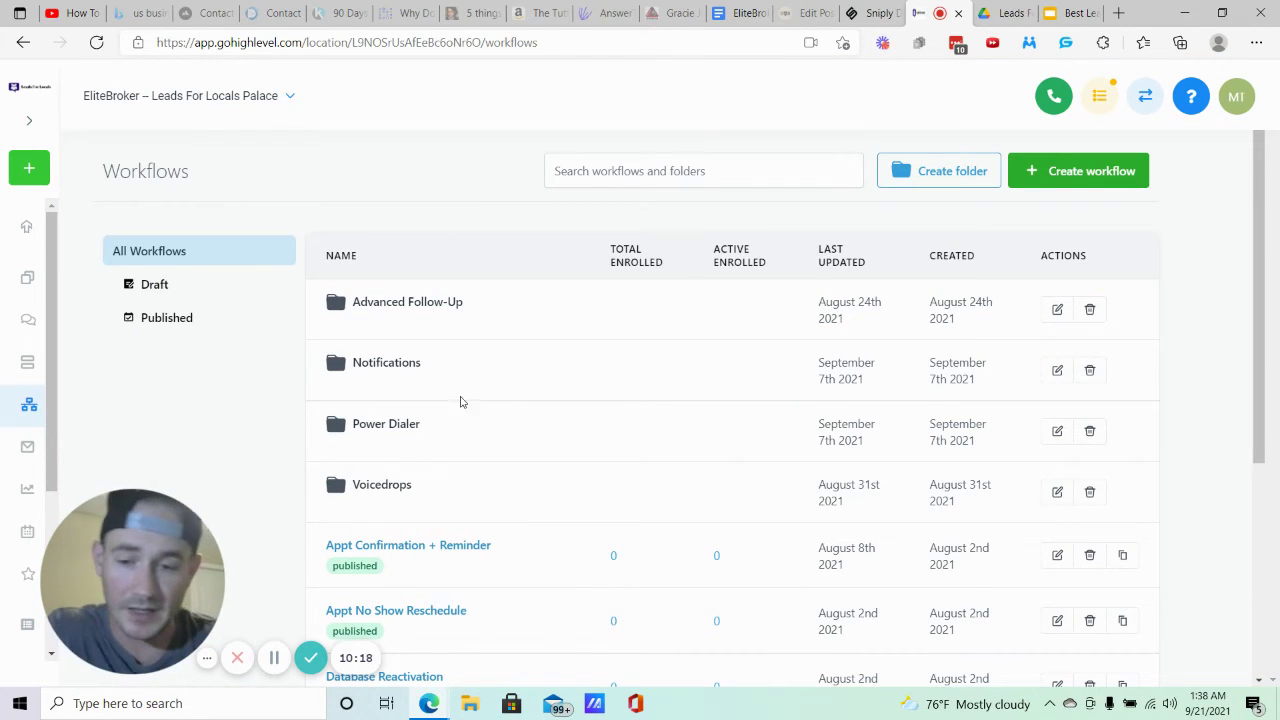
scroll(445, 298, "down", 3)
left_click(408, 208)
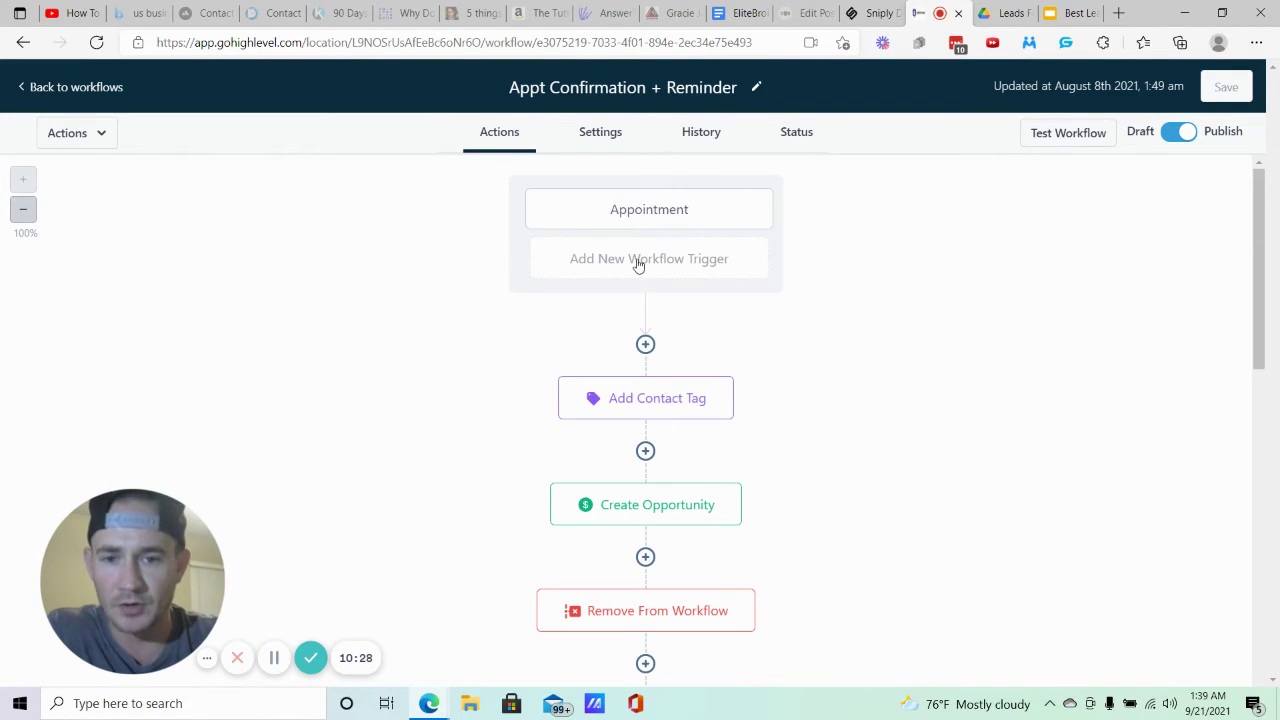
left_click(666, 230)
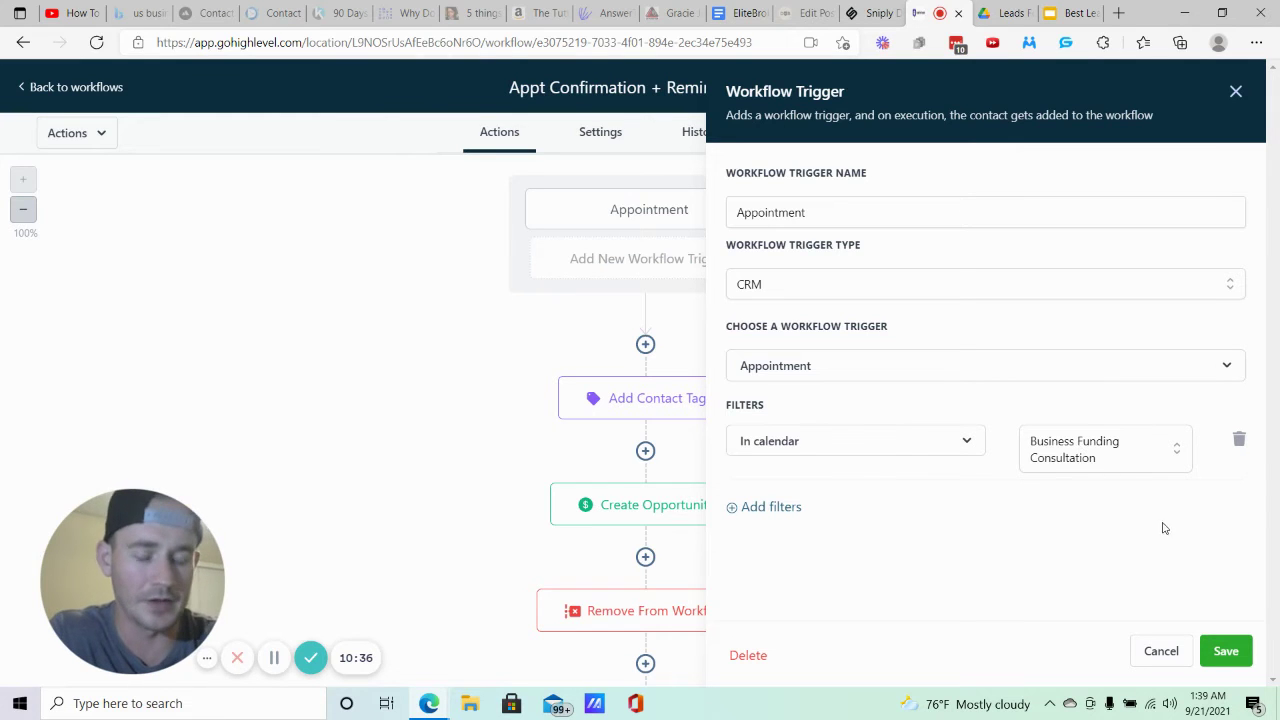
left_click(1167, 652)
Review the tag in the Add Contact Tag action and the pipeline and stage settings of the Create Opportunity action.
scroll(780, 350, "down", 2)
left_click(652, 218)
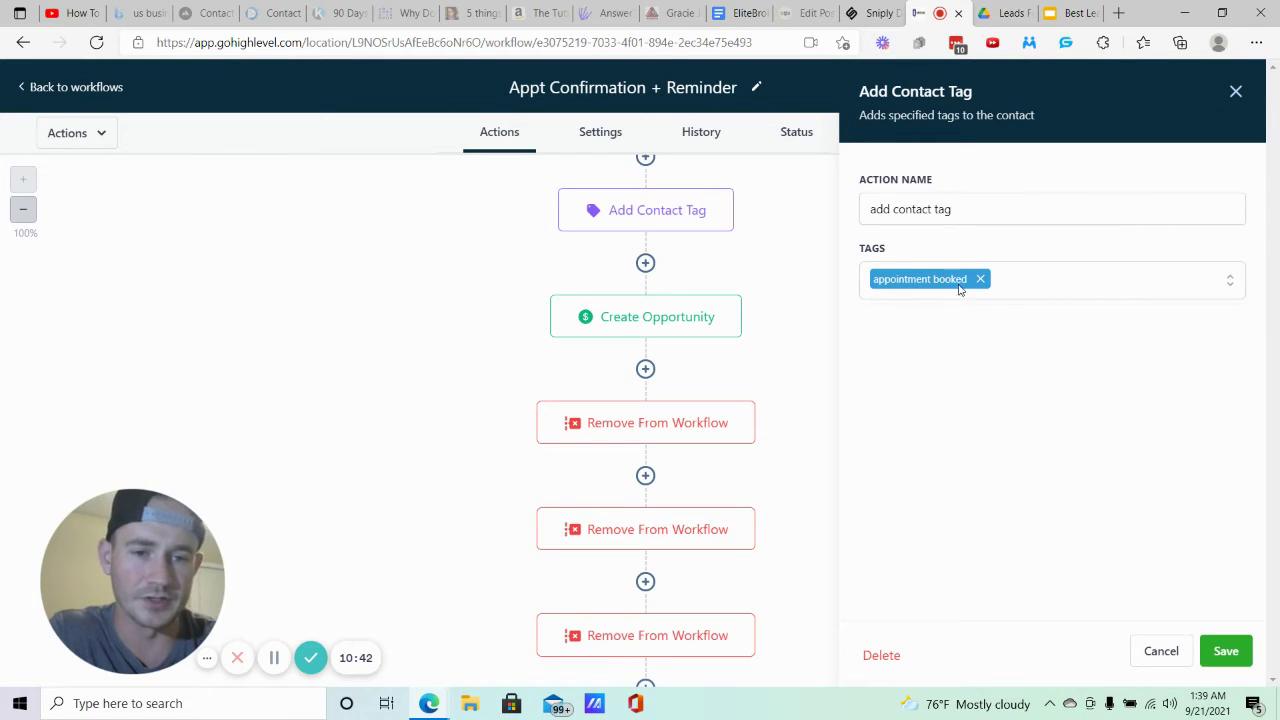
left_click(1160, 651)
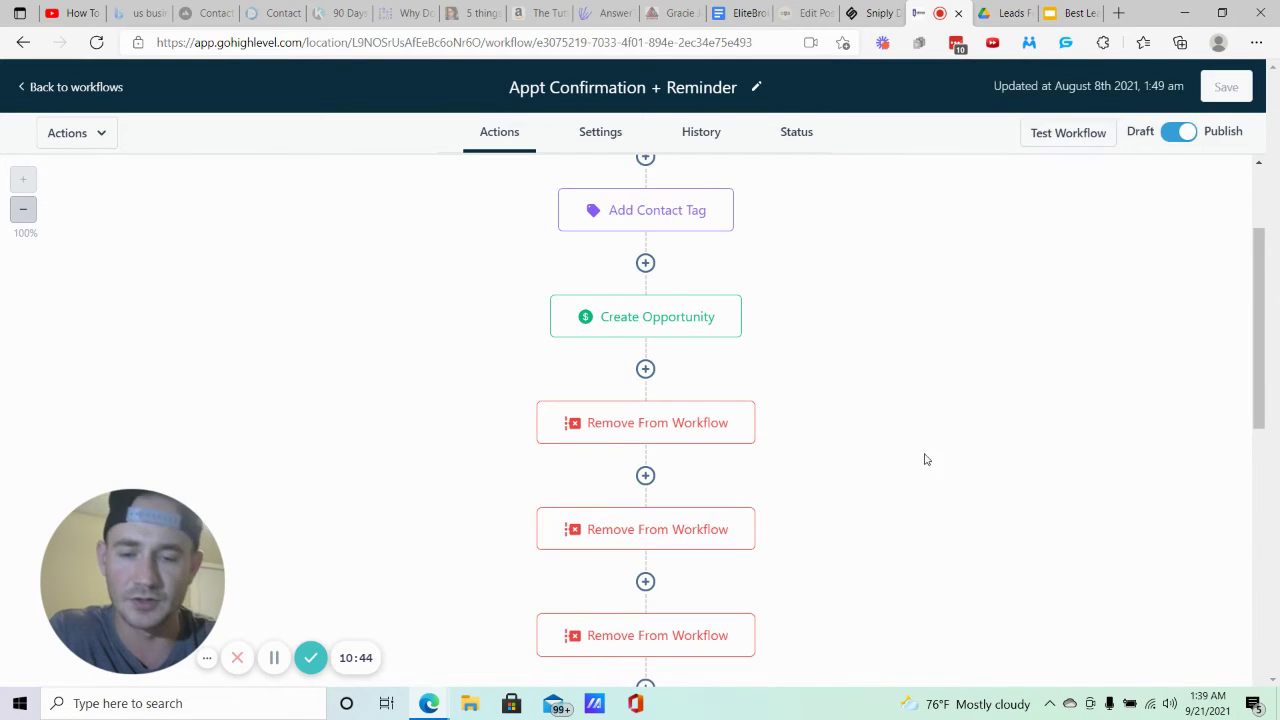
left_click(630, 328)
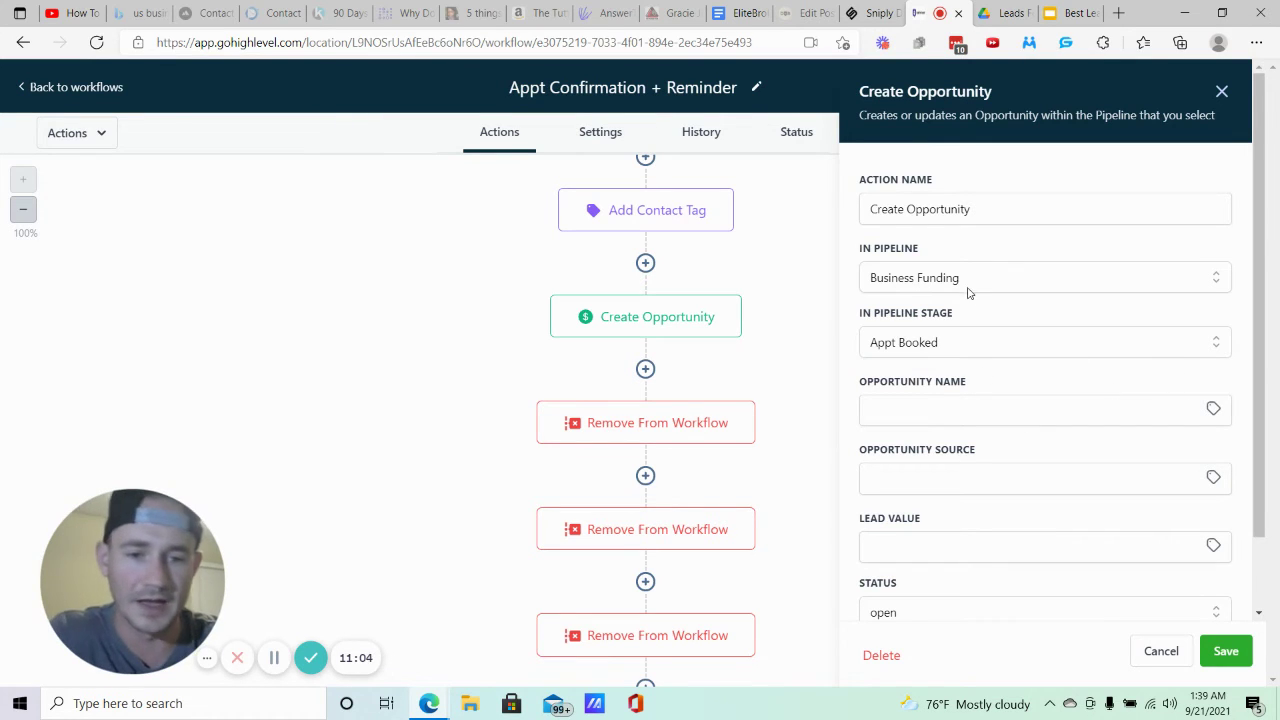
scroll(896, 305, "down", 1)
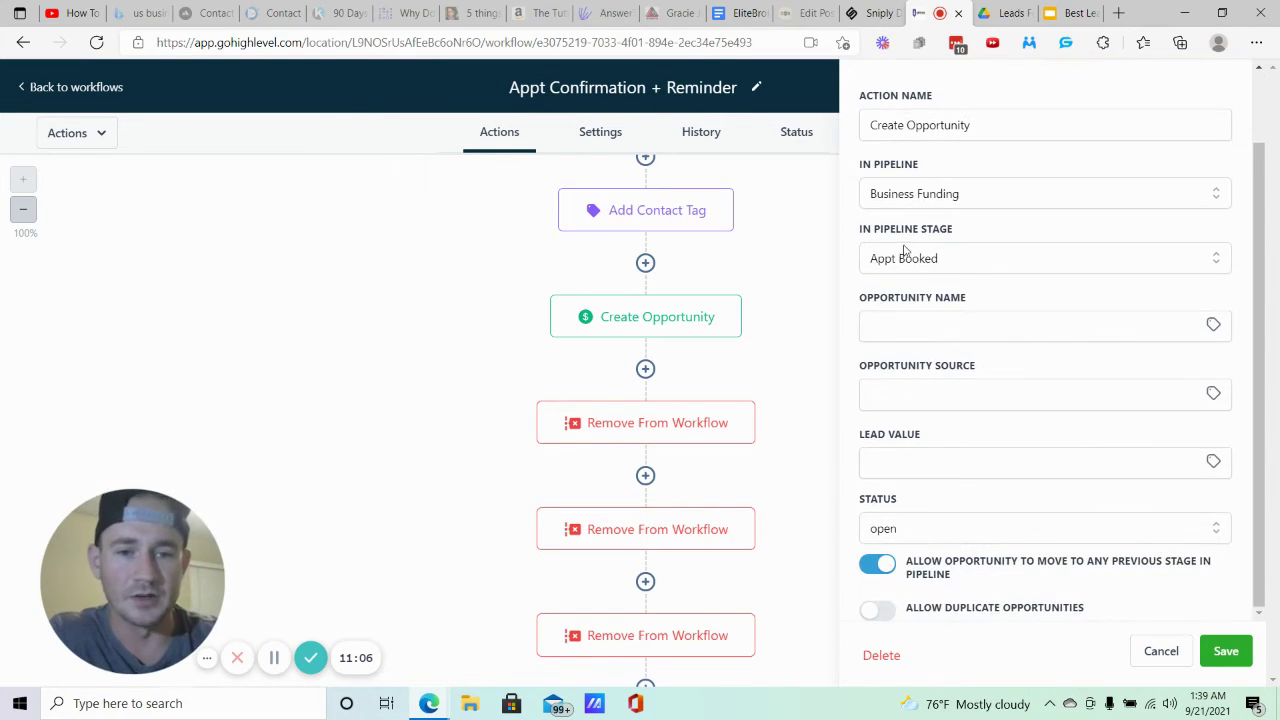
left_click(1161, 652)
Look past the Remove From Workflow actions and read through the Internal Notification action's email message.
scroll(738, 369, "down", 2)
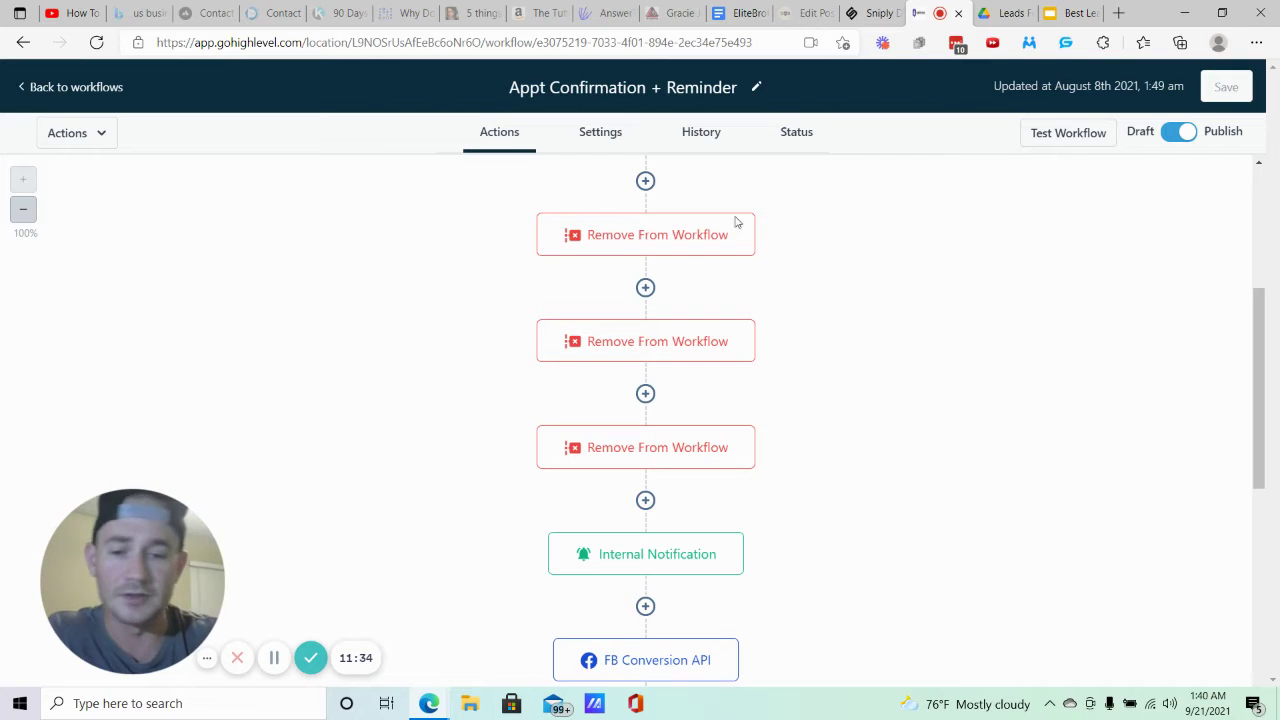
scroll(806, 426, "down", 2)
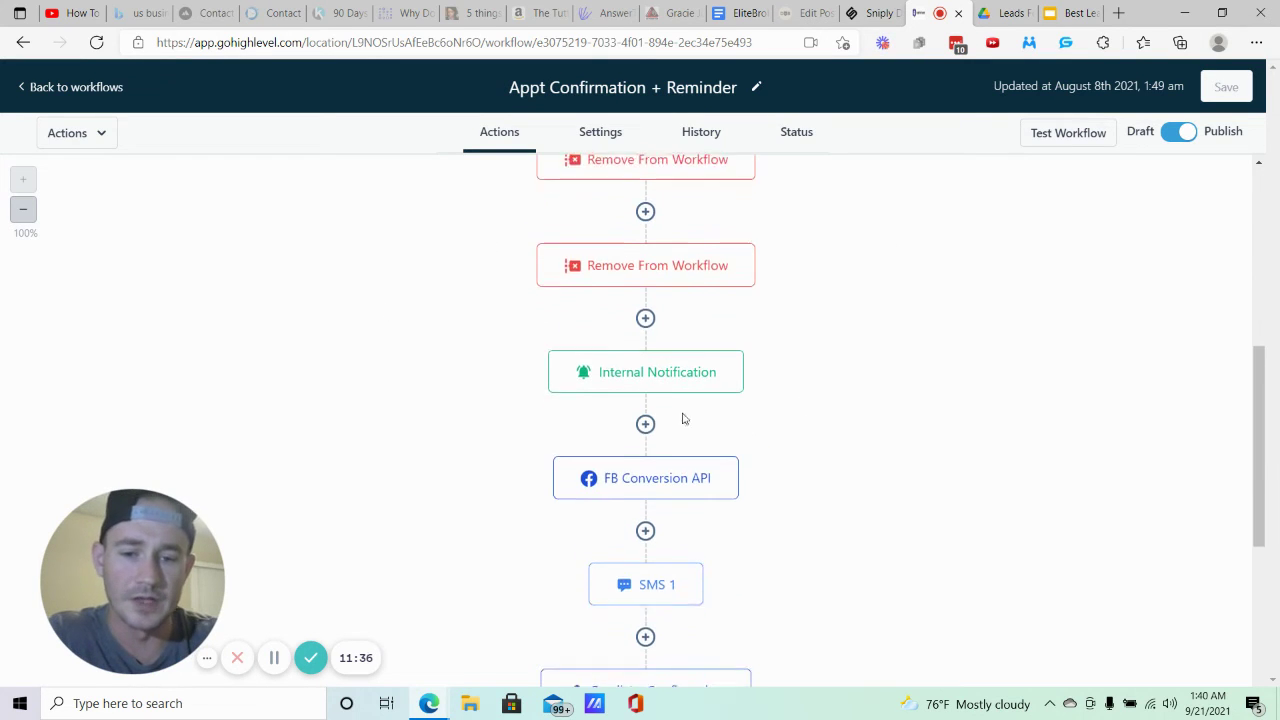
left_click(682, 377)
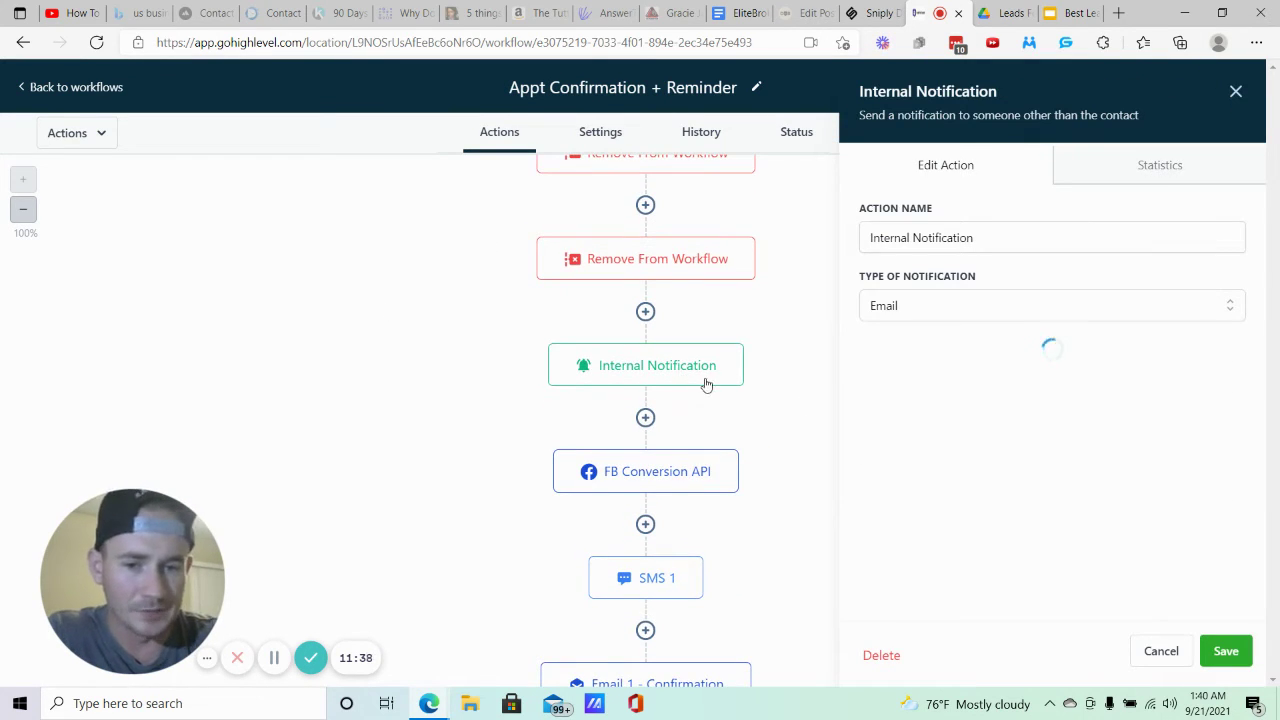
scroll(982, 456, "down", 2)
scroll(982, 456, "down", 6)
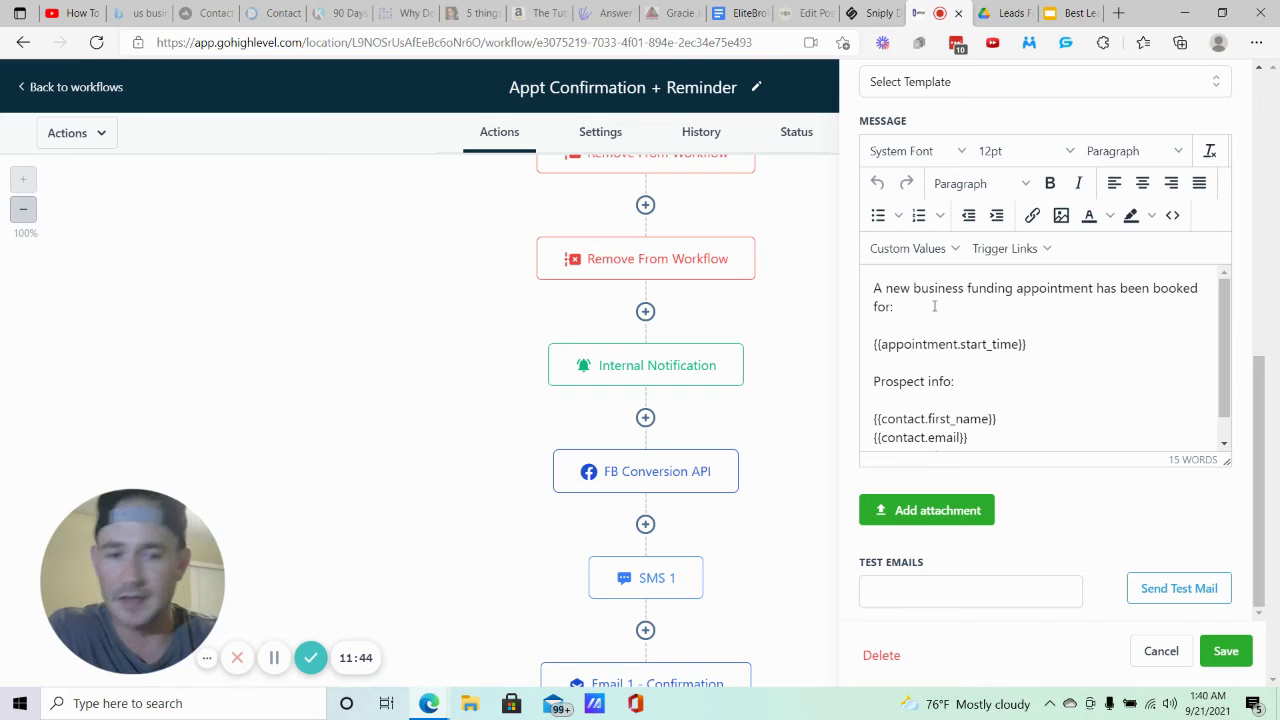
scroll(941, 291, "up", 2)
scroll(941, 291, "down", 3)
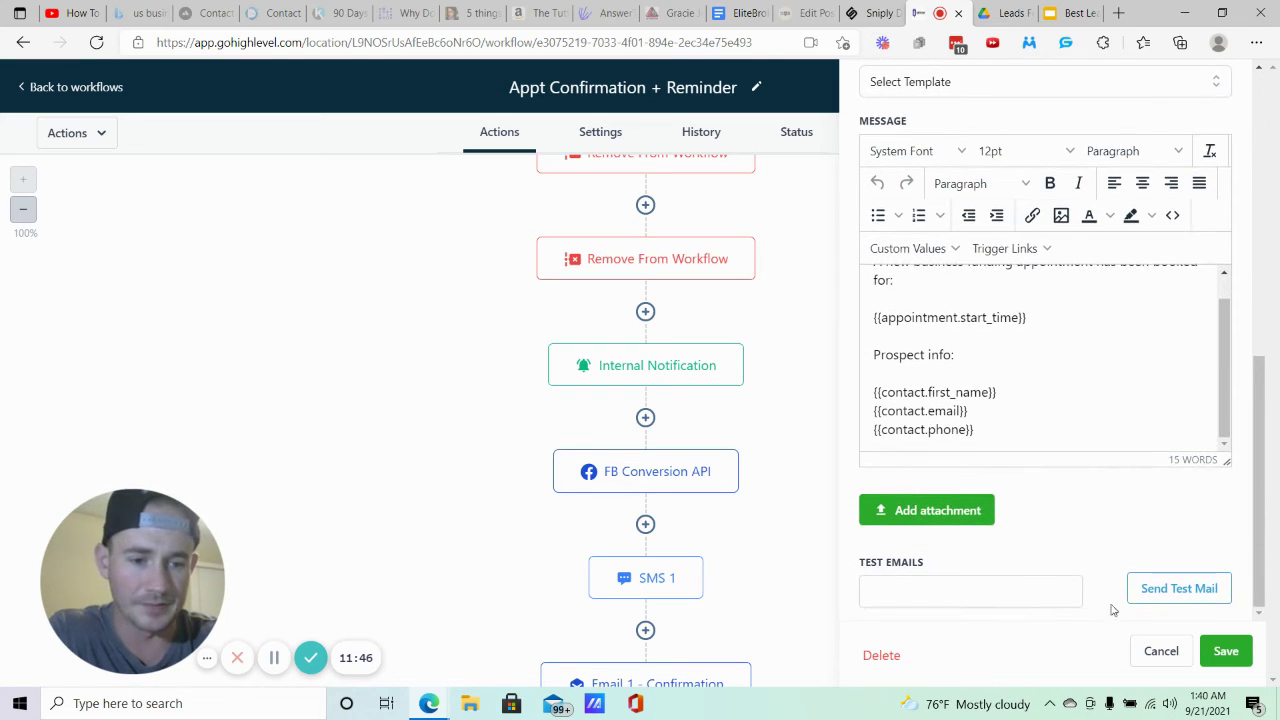
left_click(1159, 651)
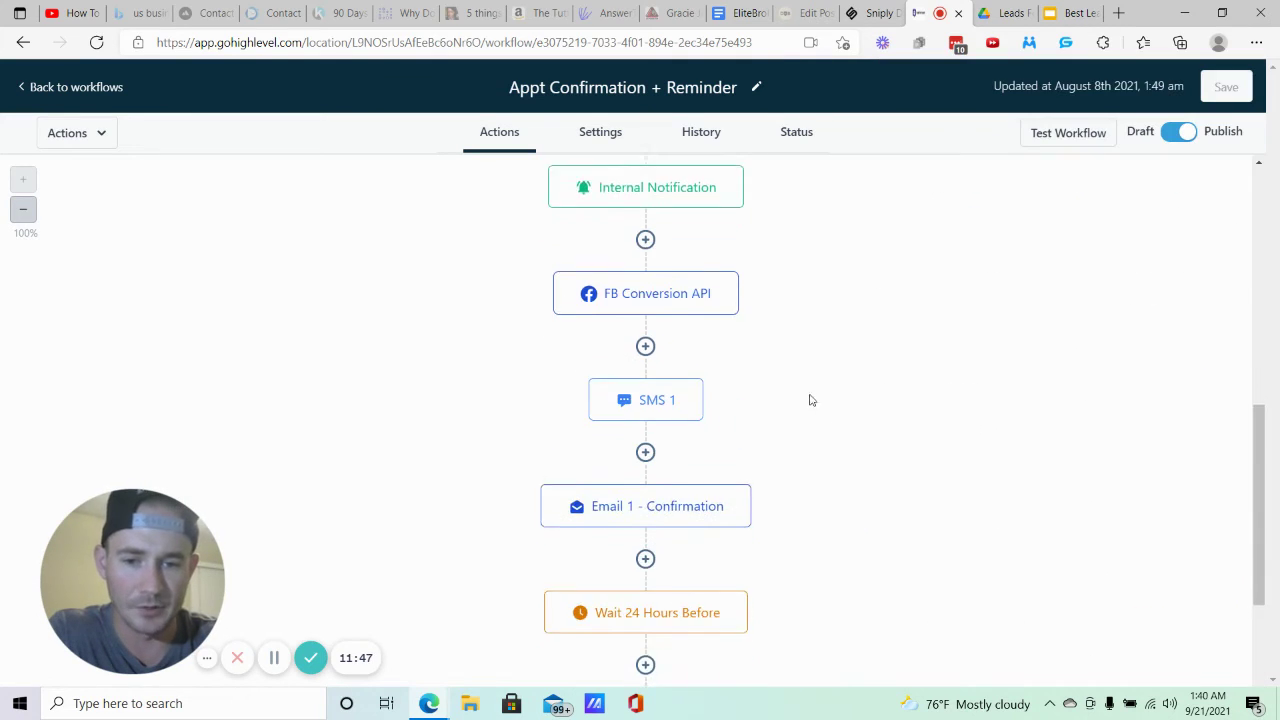
Review the FB Conversion API settings and the SMS 1 confirmation message, including the available appointment custom values.
left_click(694, 290)
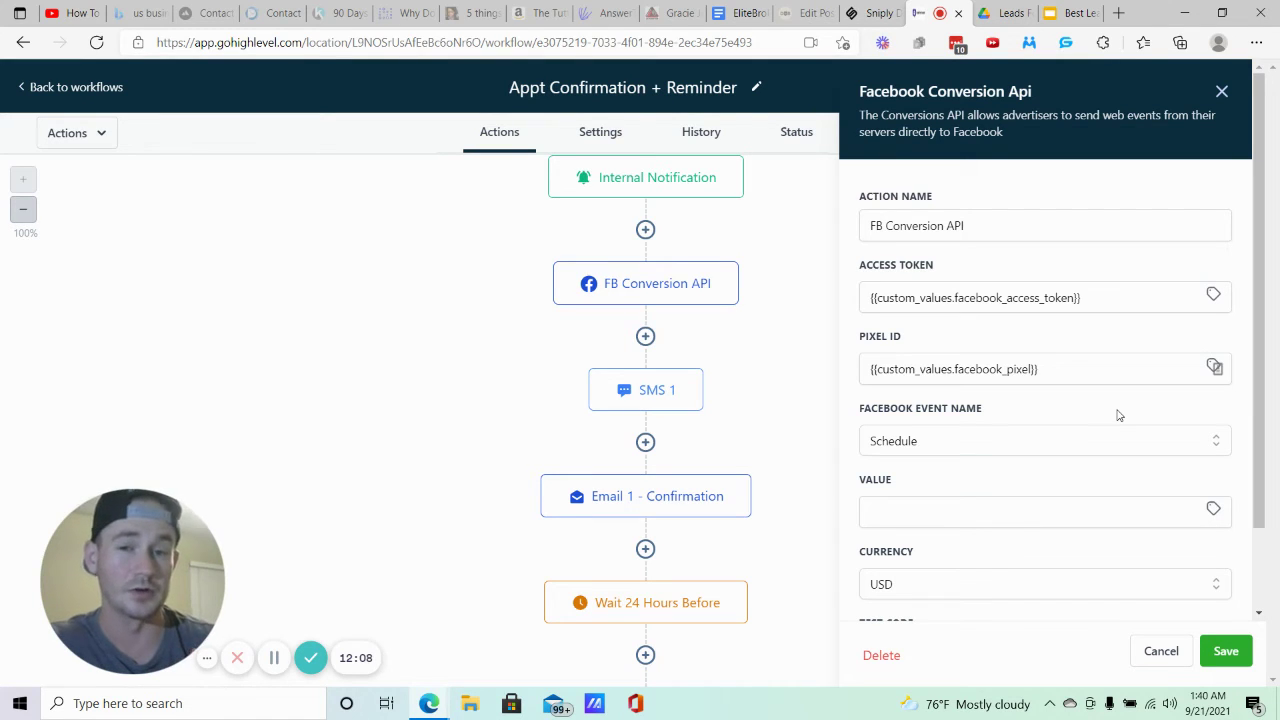
left_click(1164, 658)
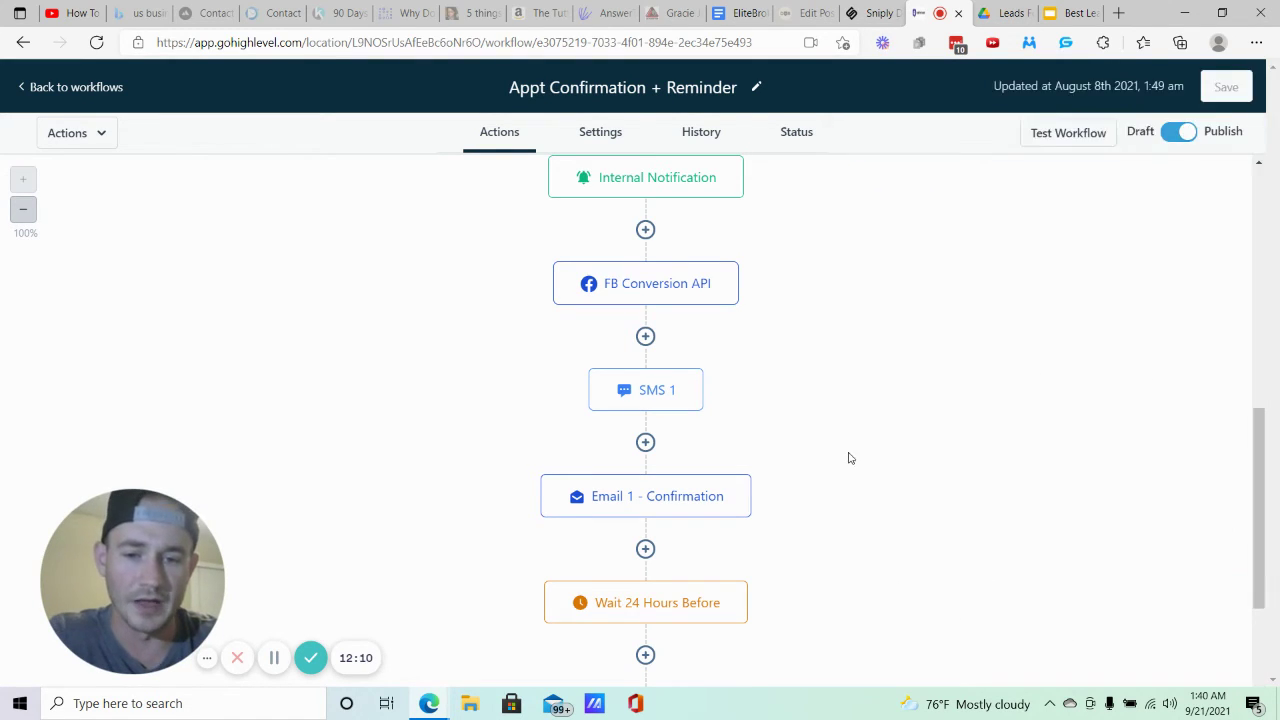
scroll(838, 382, "down", 3)
scroll(838, 382, "up", 2)
left_click(651, 295)
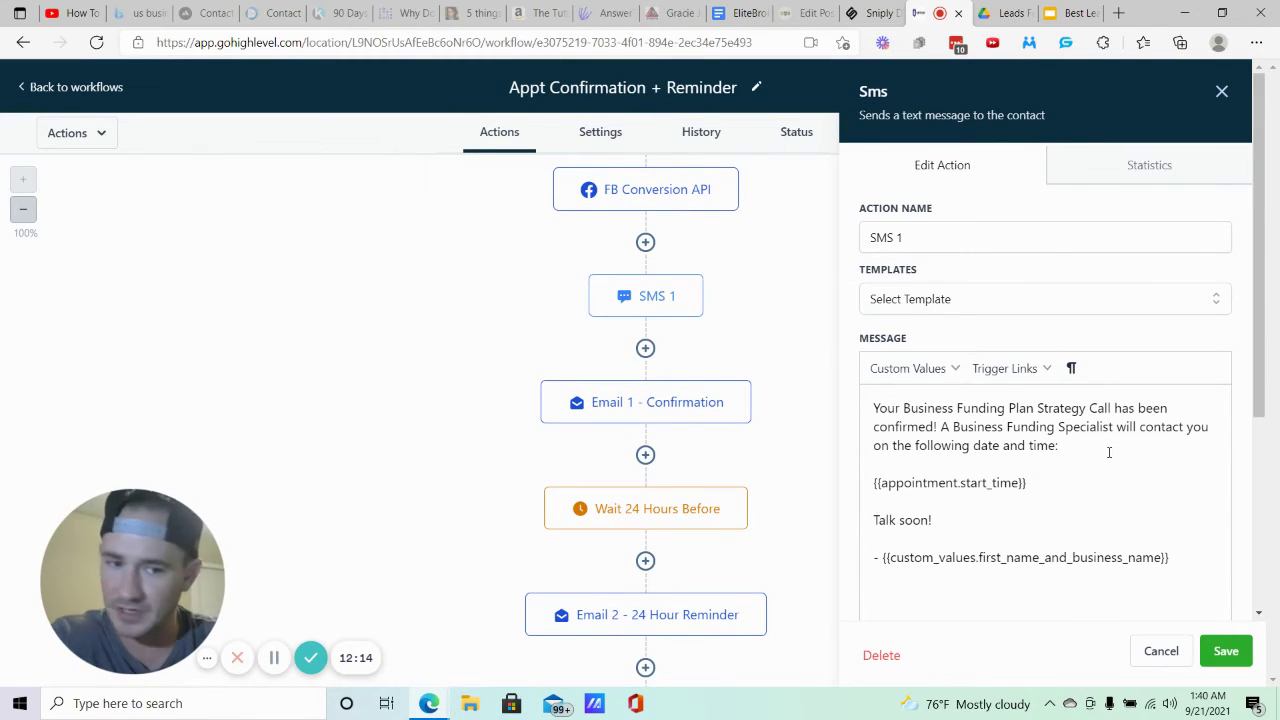
left_click(948, 370)
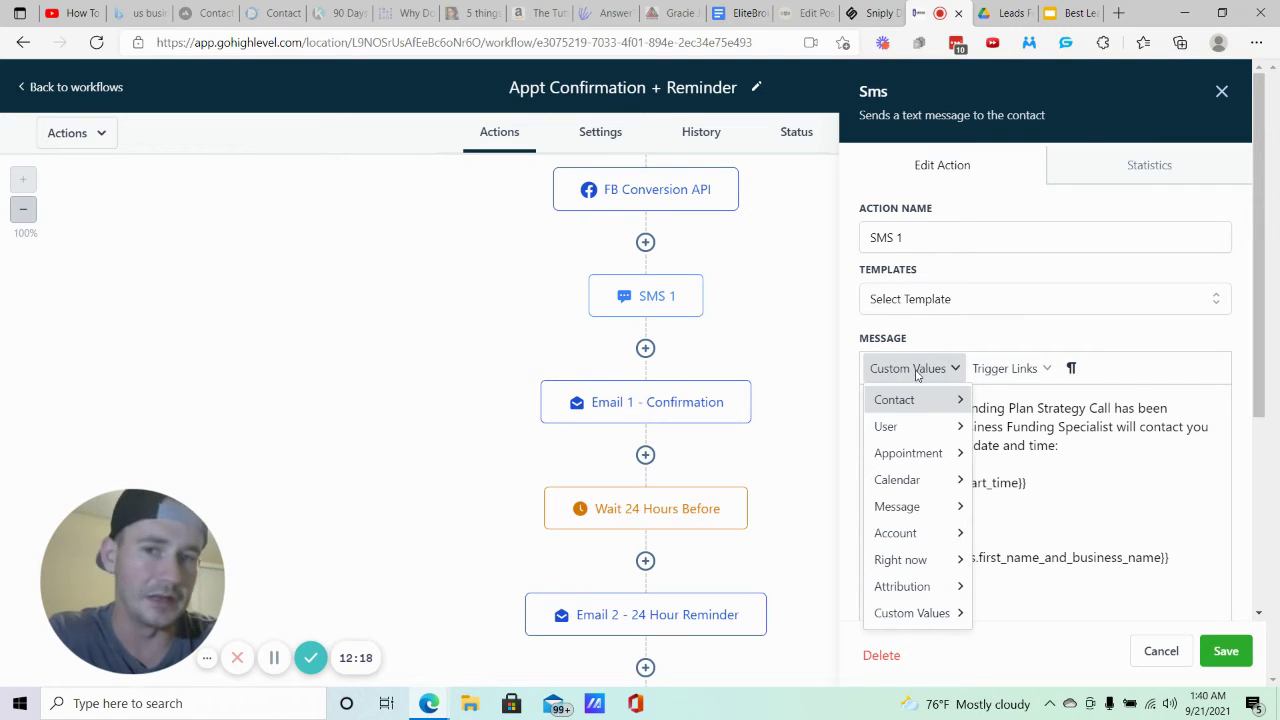
mouse_move(908, 453)
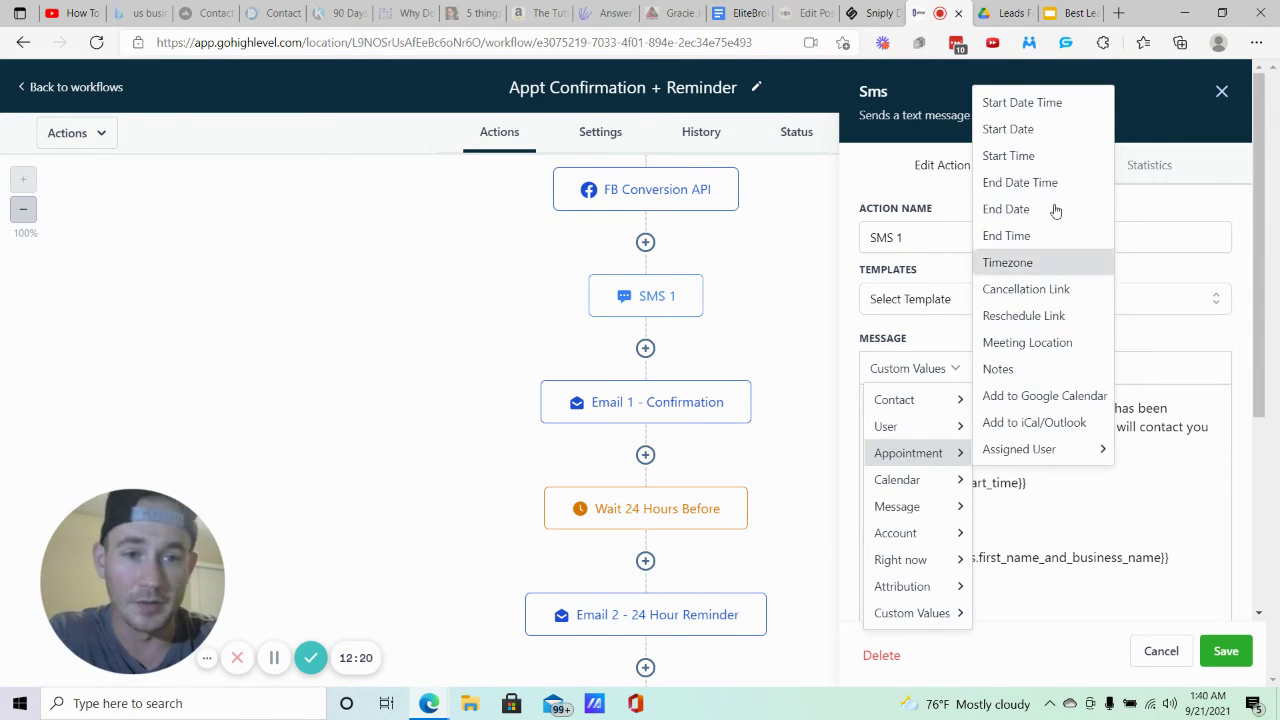
left_click(1160, 426)
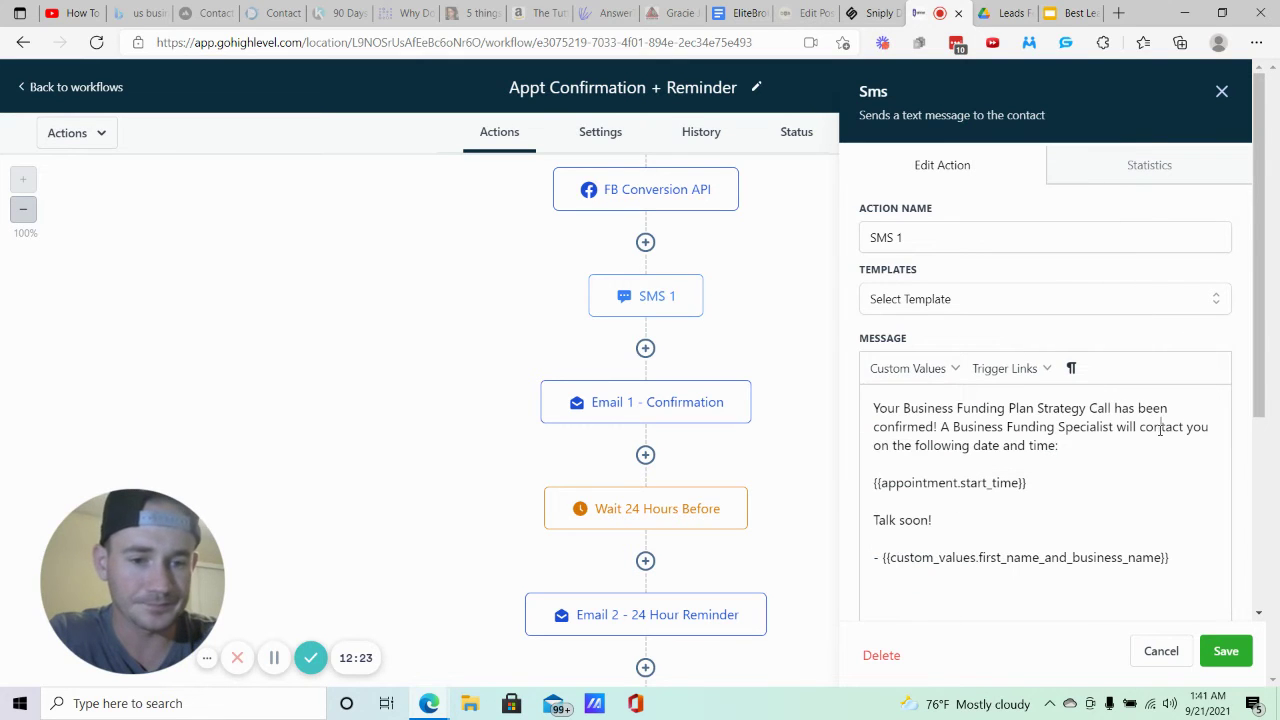
left_click(1161, 651)
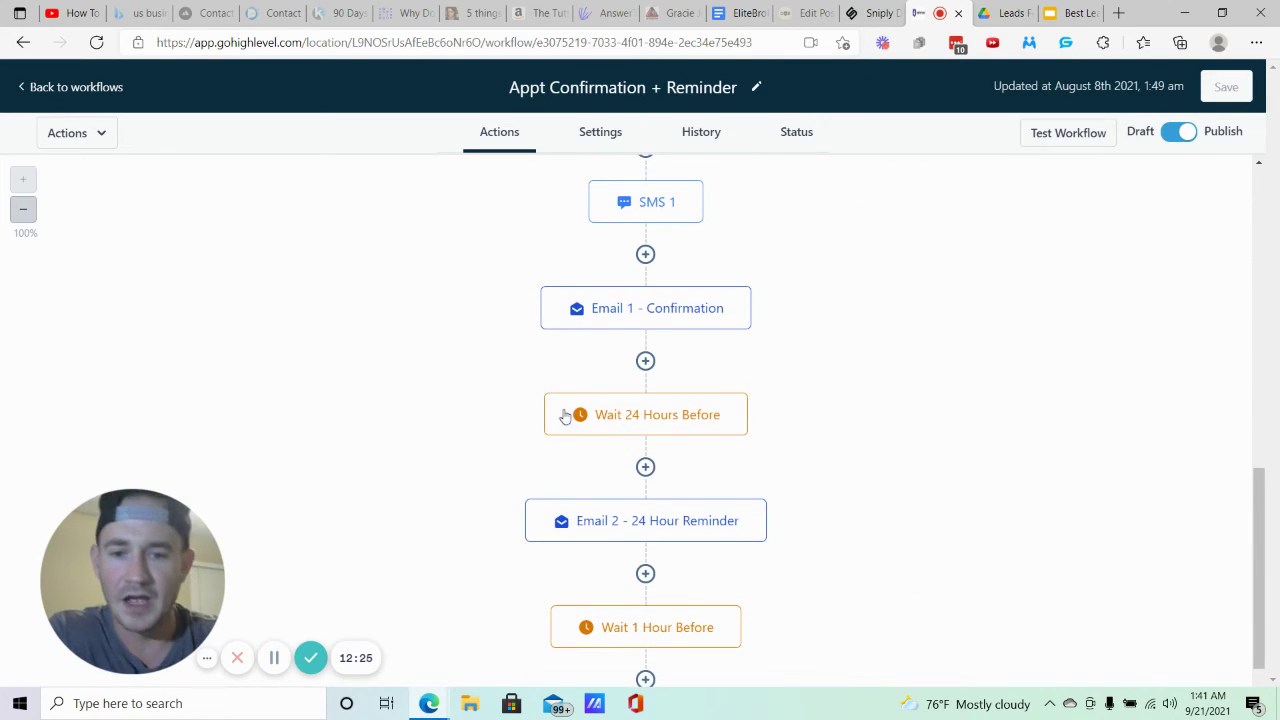
Check the timing of the Wait 24 Hours Before action and read the SMS 2 reminder message at the workflow's end.
left_click(693, 422)
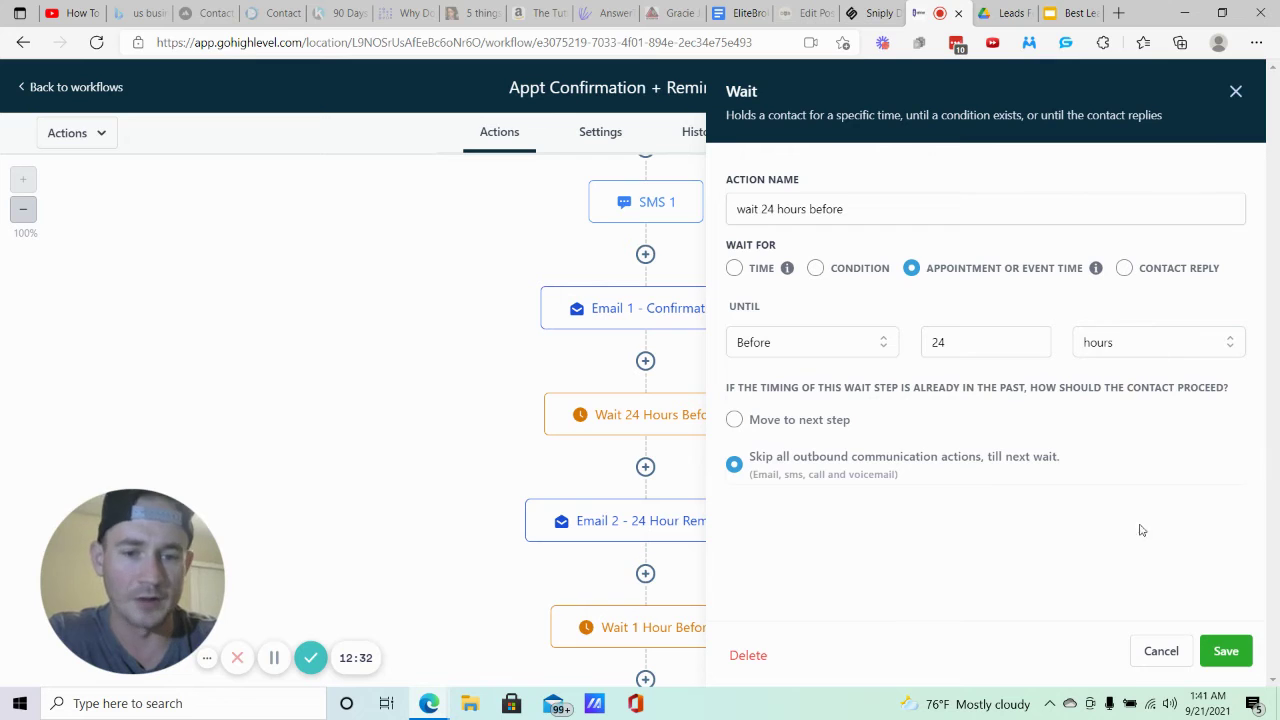
left_click(1162, 650)
scroll(634, 354, "down", 2)
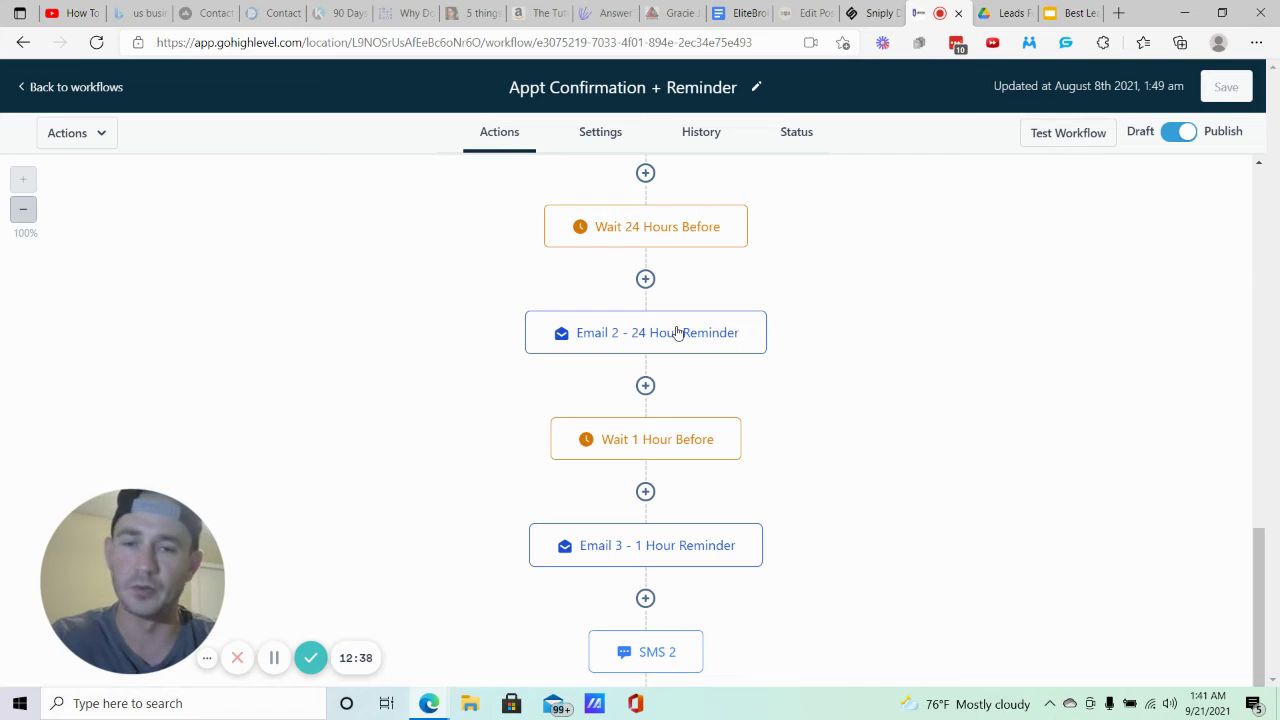
scroll(817, 340, "down", 1)
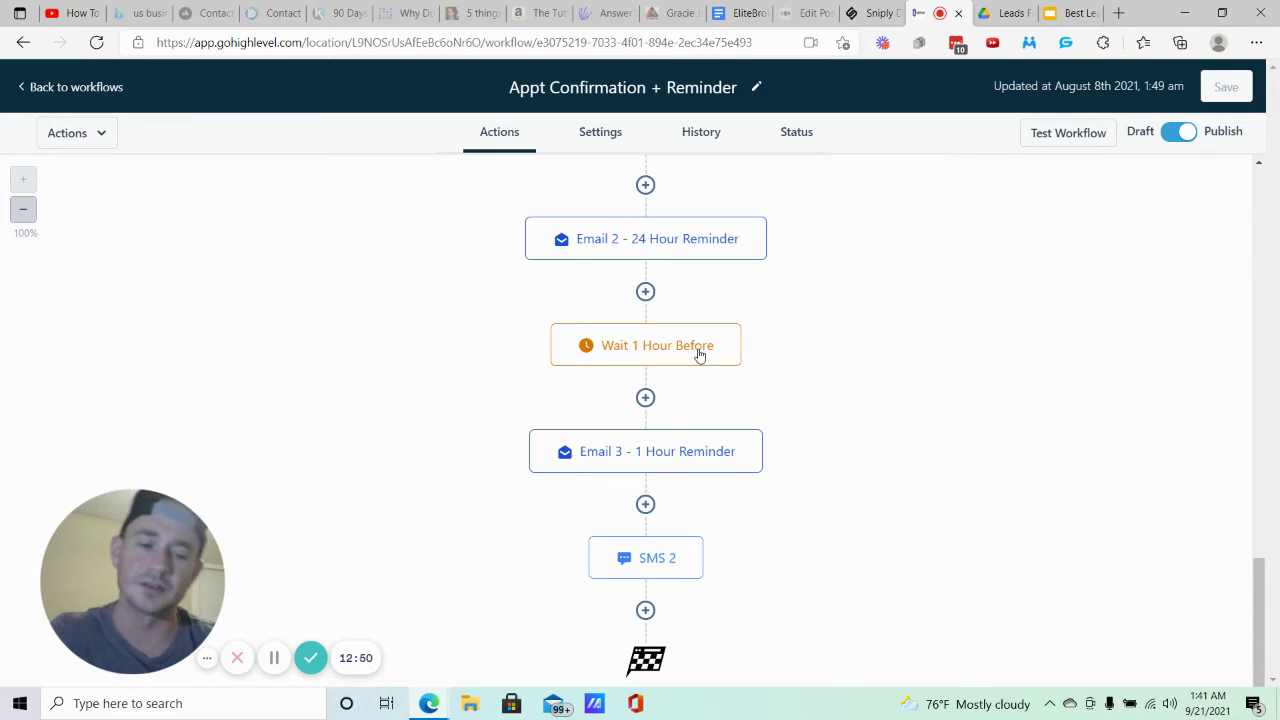
left_click(674, 560)
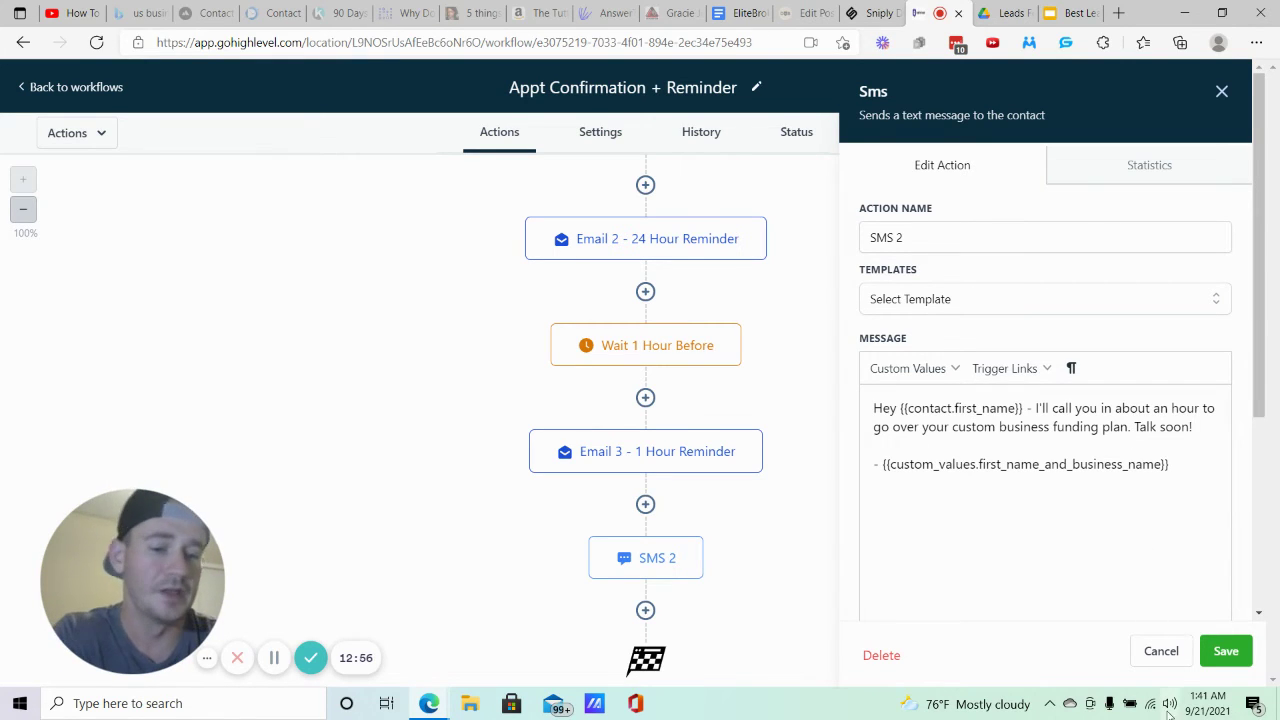
left_click(1162, 653)
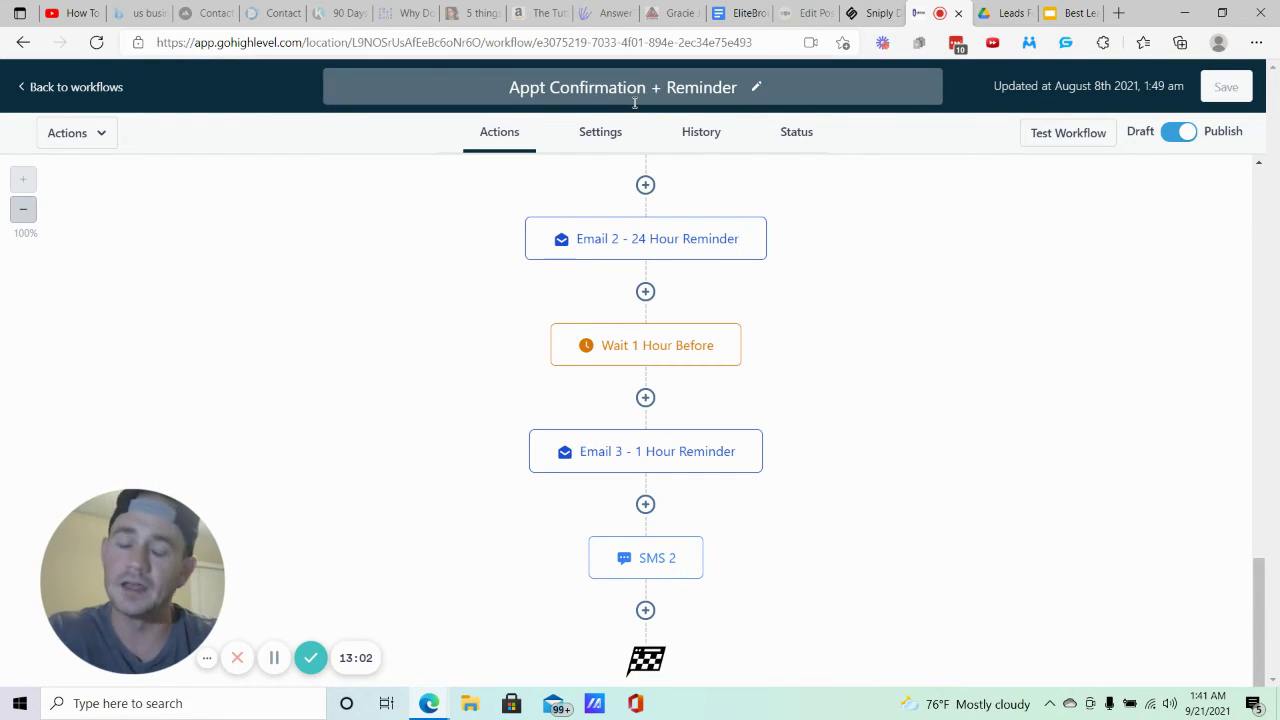
Return to the workflows list, open Appt No Show Reschedule and review its Pipeline Stage Changed trigger and action sequence.
left_click(103, 89)
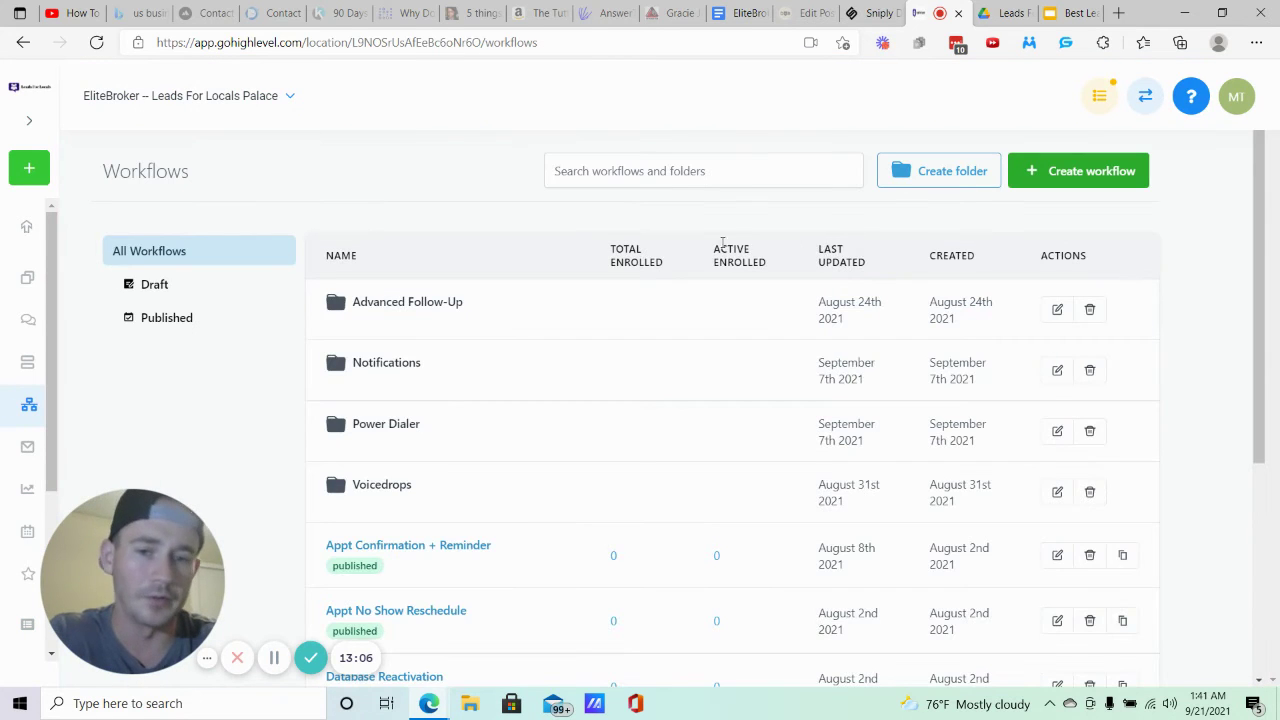
scroll(600, 266, "down", 2)
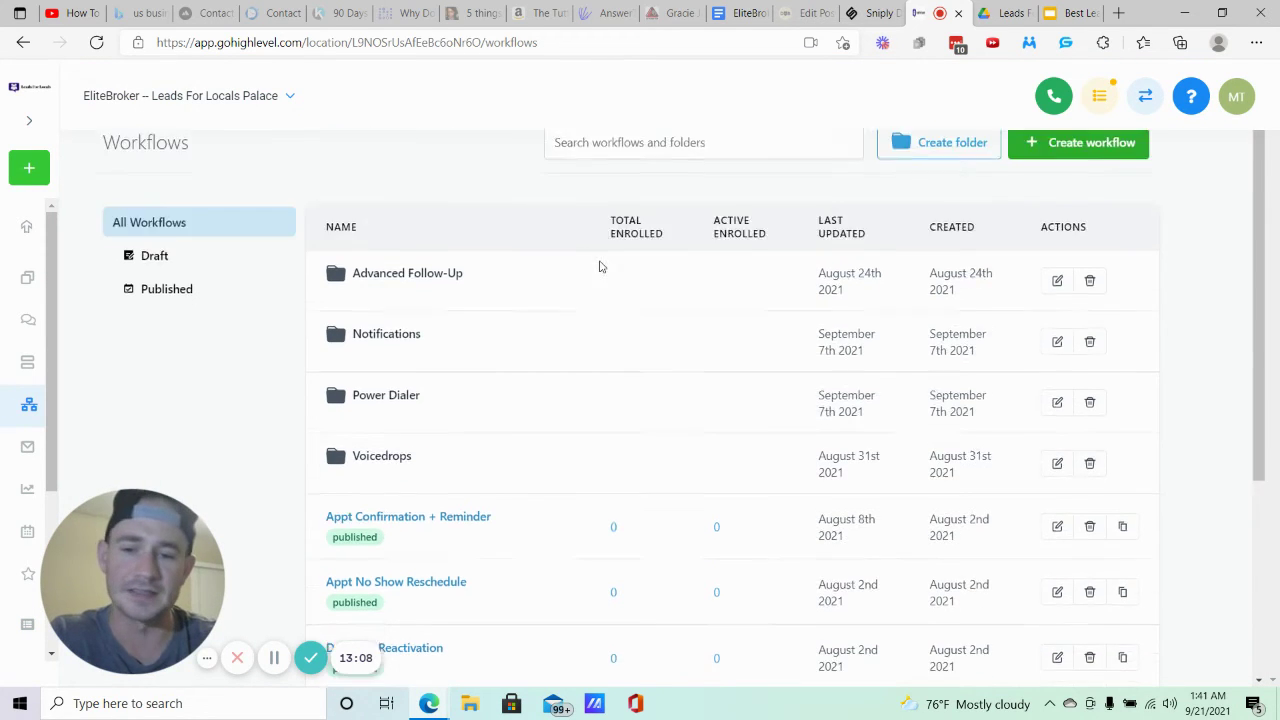
left_click(395, 424)
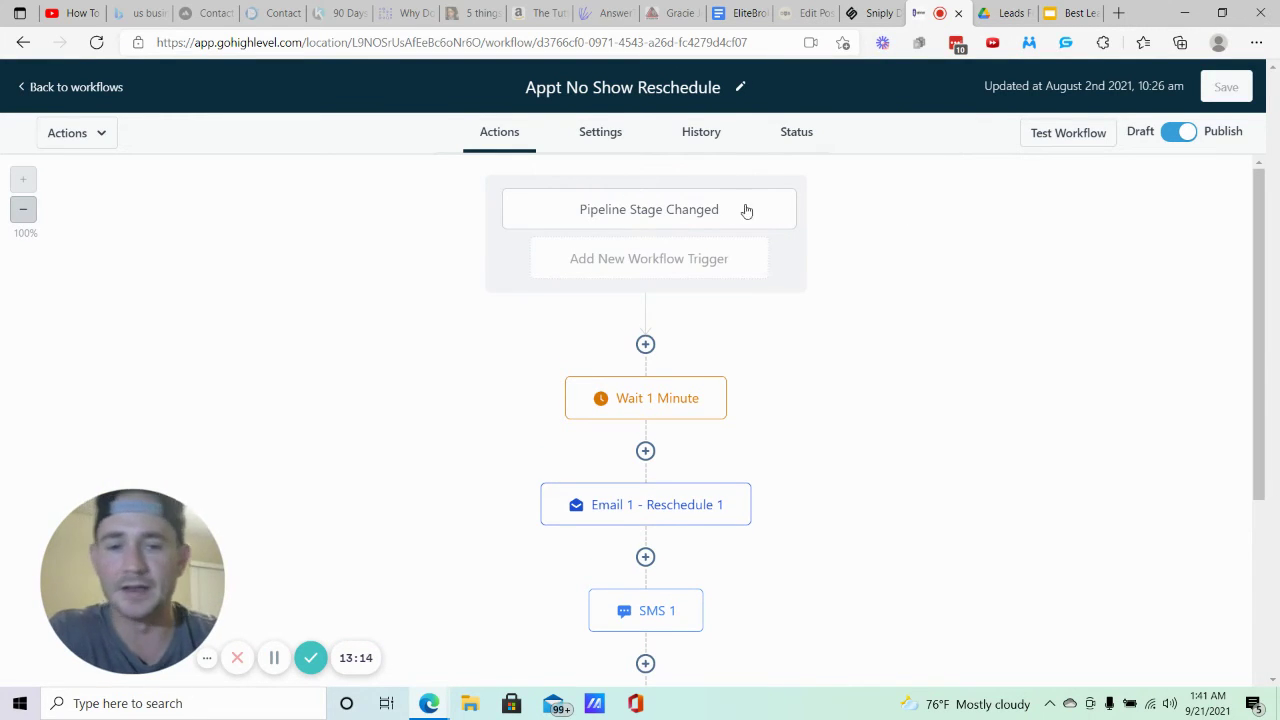
left_click(684, 212)
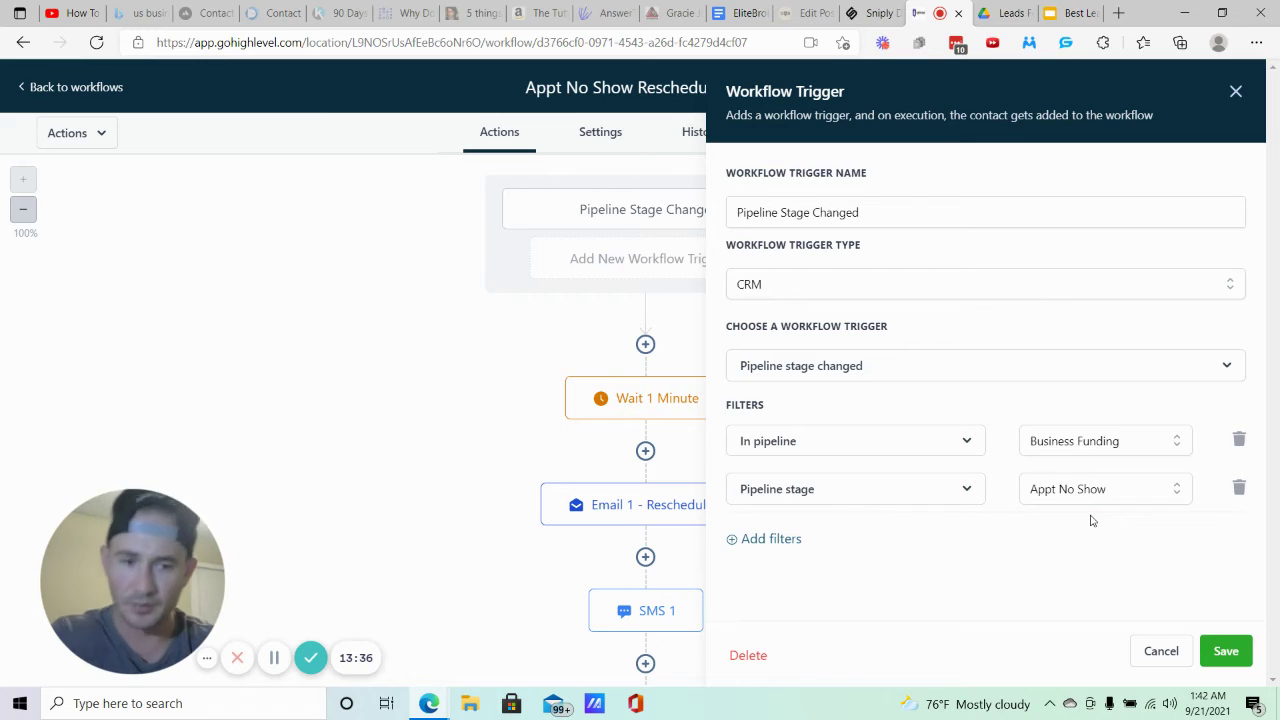
left_click(1163, 651)
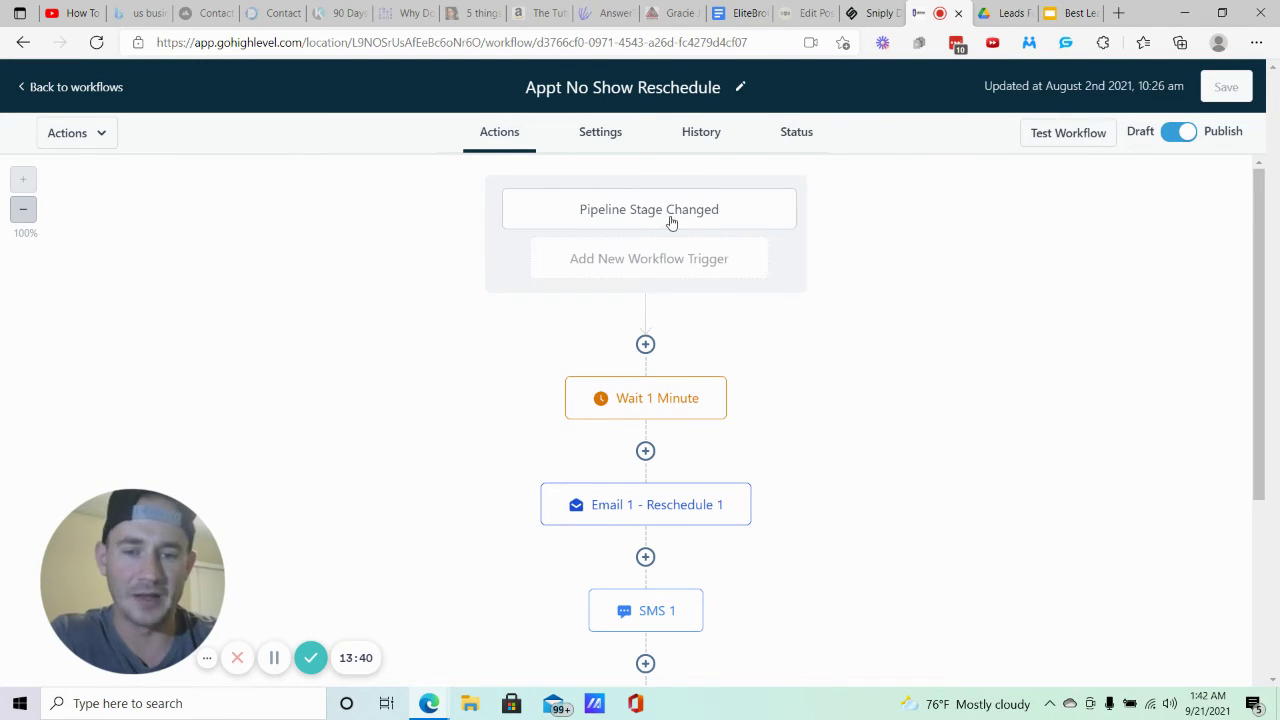
scroll(950, 335, "down", 2)
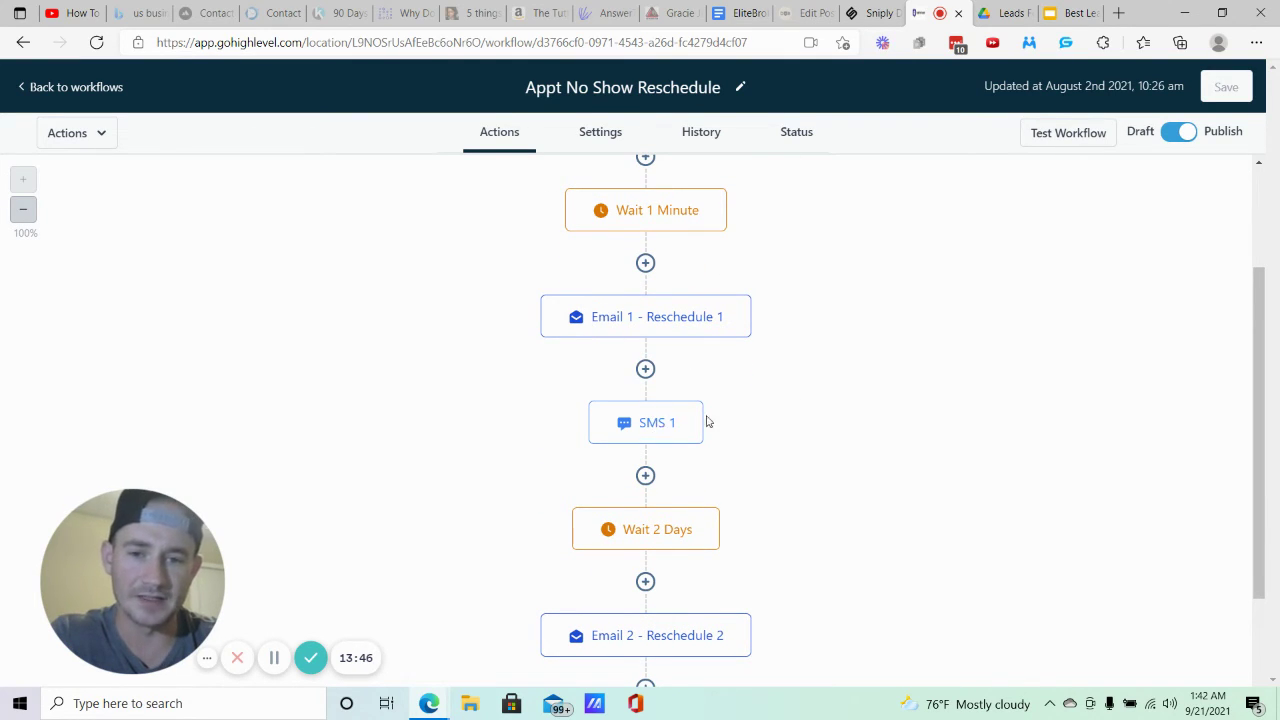
Look through the Appt No Show Reschedule action sequence and read the SMS 1 message.
scroll(680, 400, "up", 1)
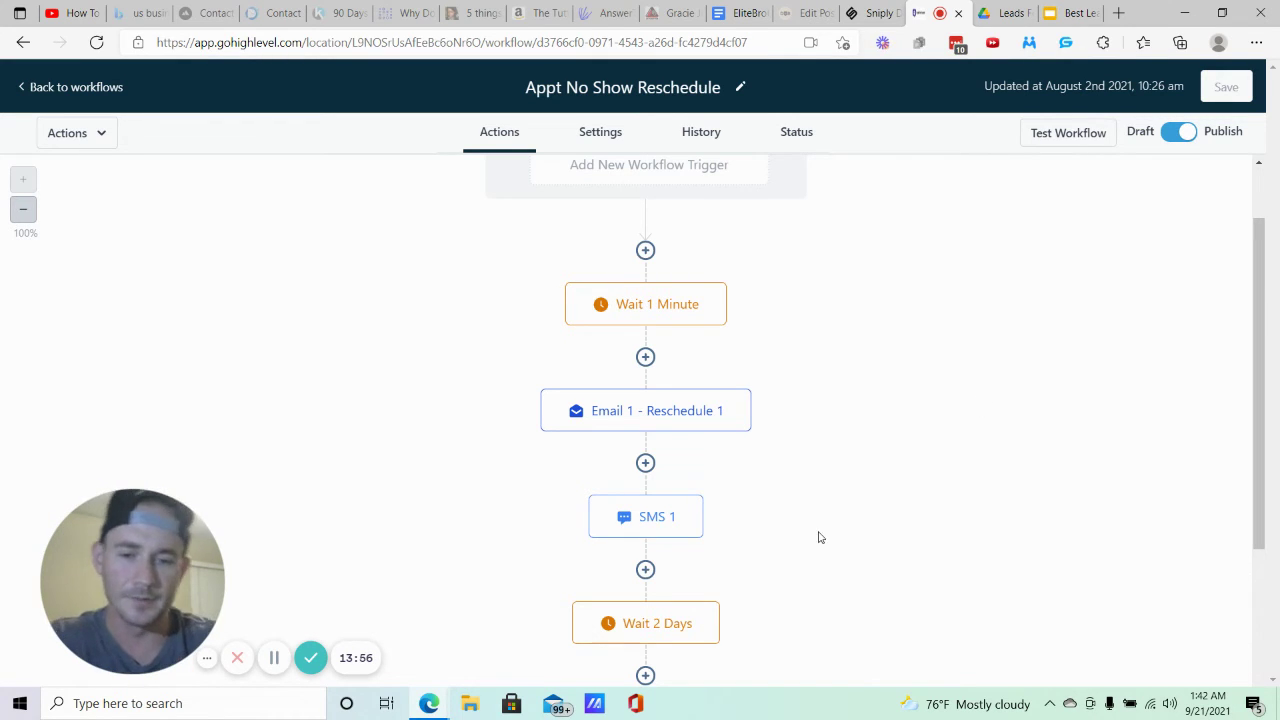
scroll(689, 419, "down", 1)
scroll(689, 419, "down", 1)
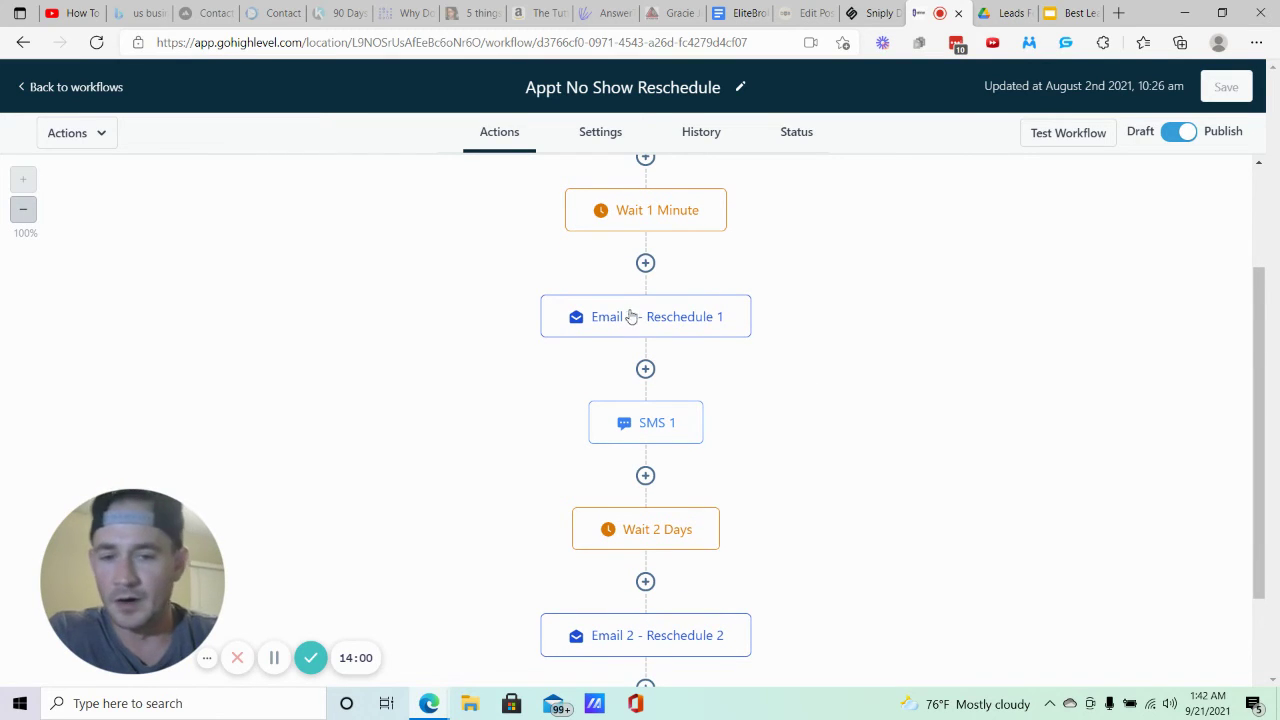
scroll(781, 409, "down", 1)
scroll(781, 409, "down", 3)
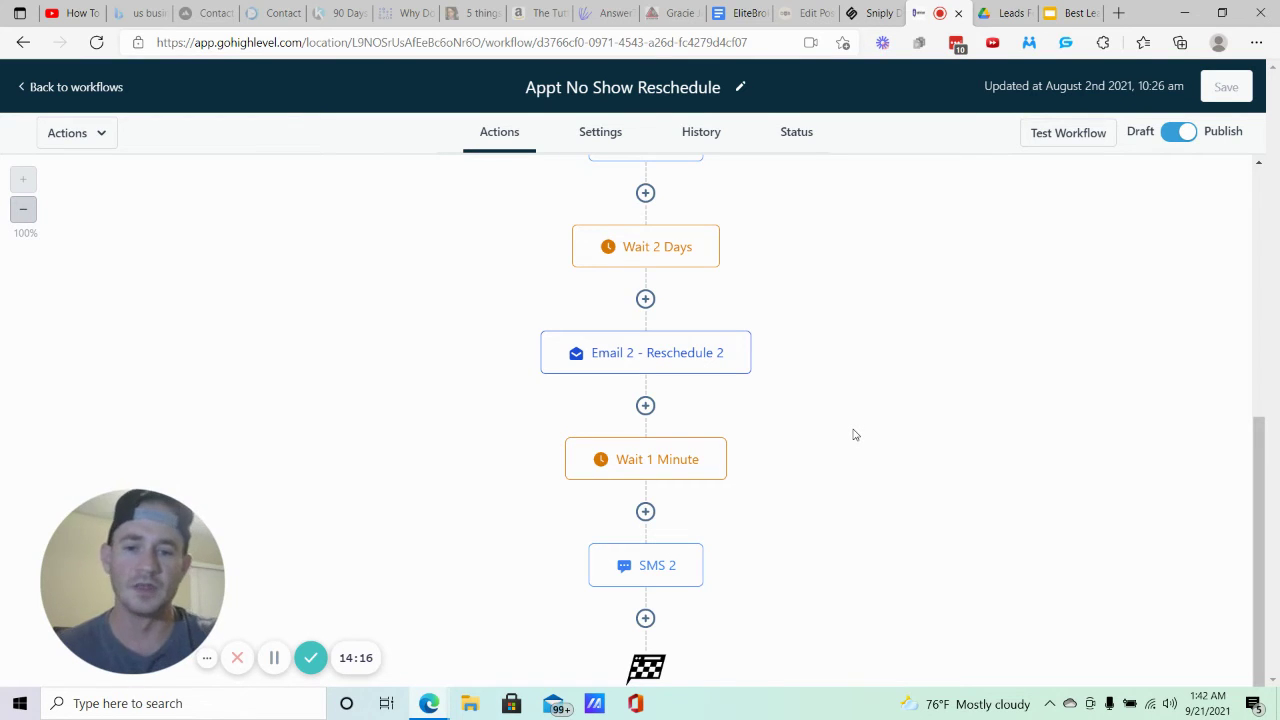
scroll(909, 460, "up", 2)
left_click(677, 334)
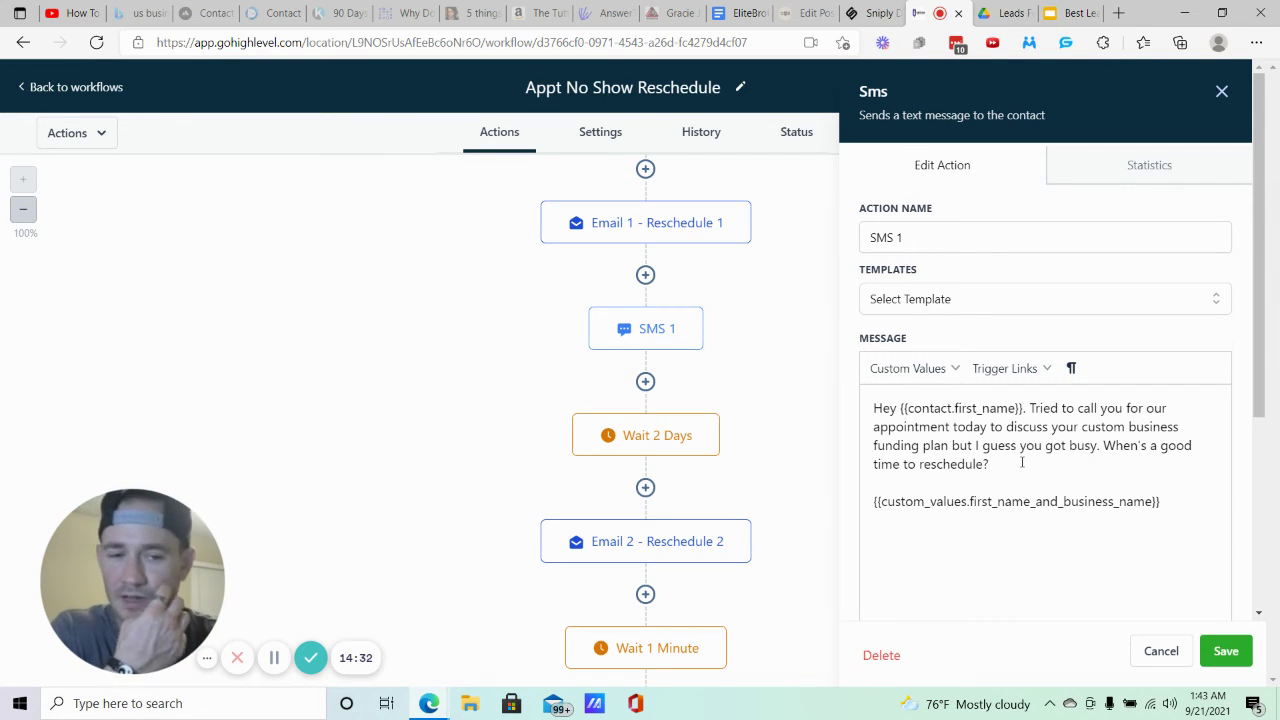
left_click(1160, 651)
scroll(857, 474, "down", 3)
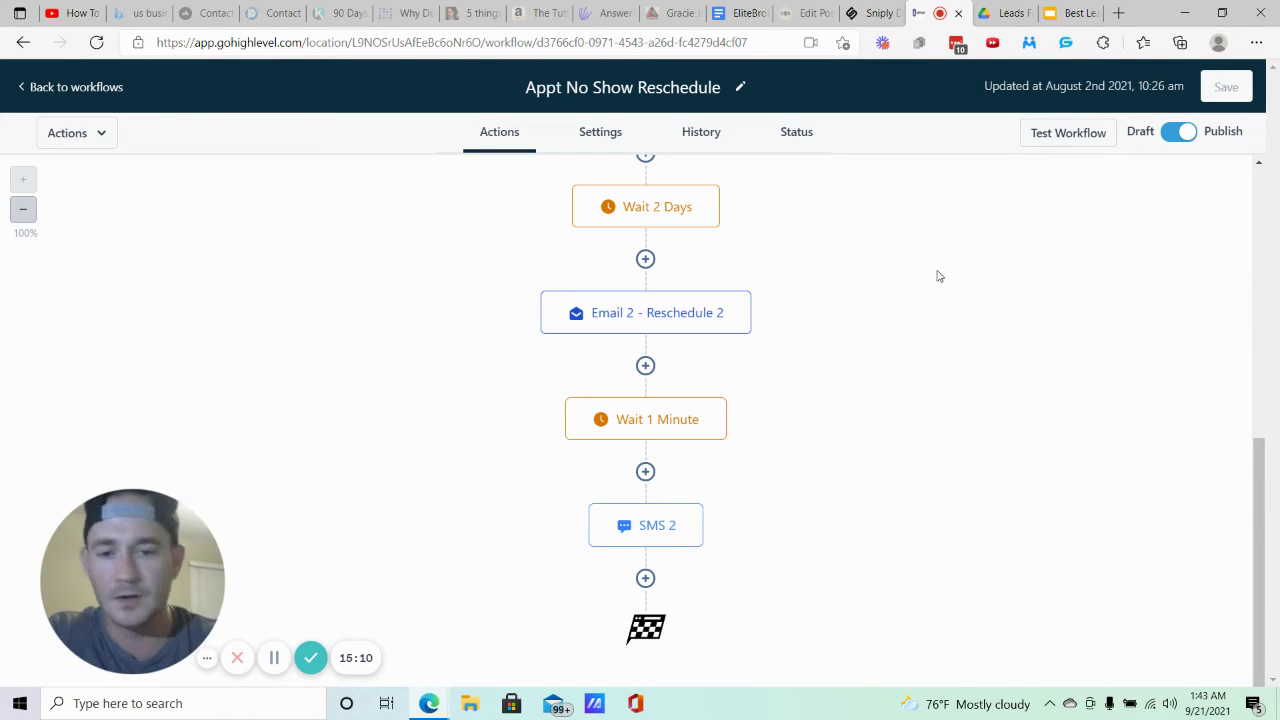
Return to the workflows list and open the Closed and Funded workflow from the Advanced Follow-Up folder.
left_click(117, 88)
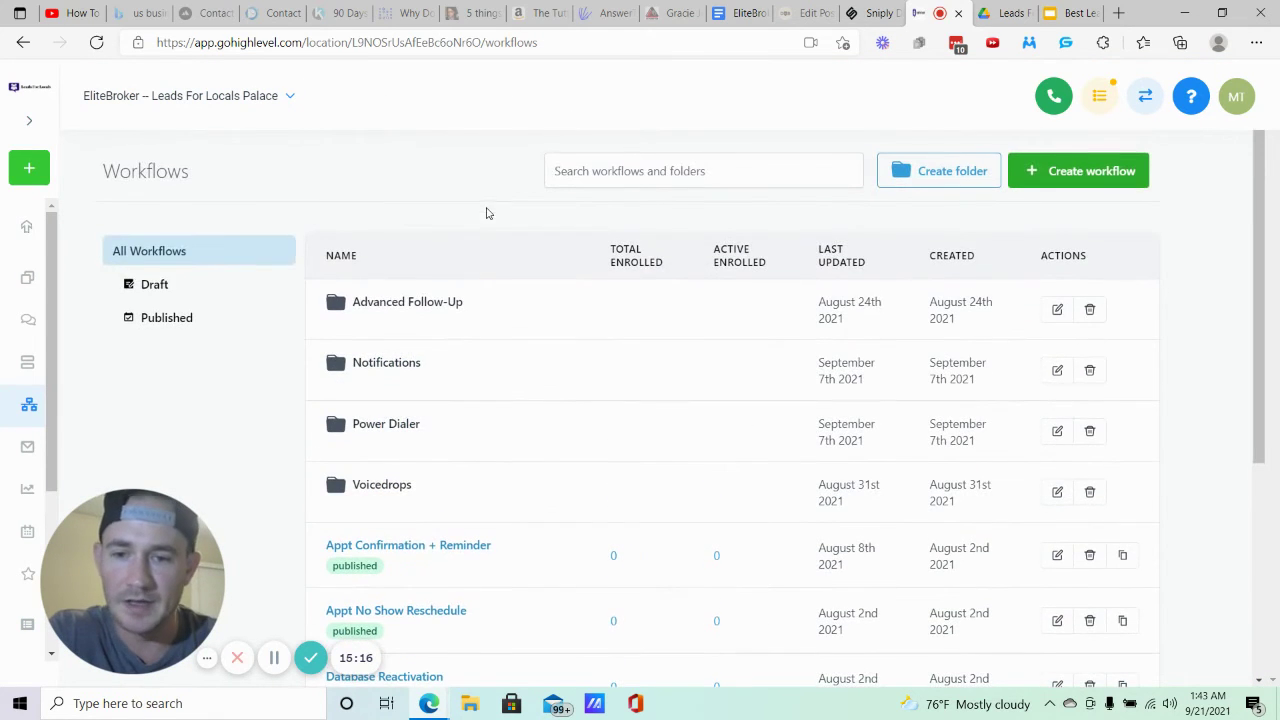
left_click(416, 304)
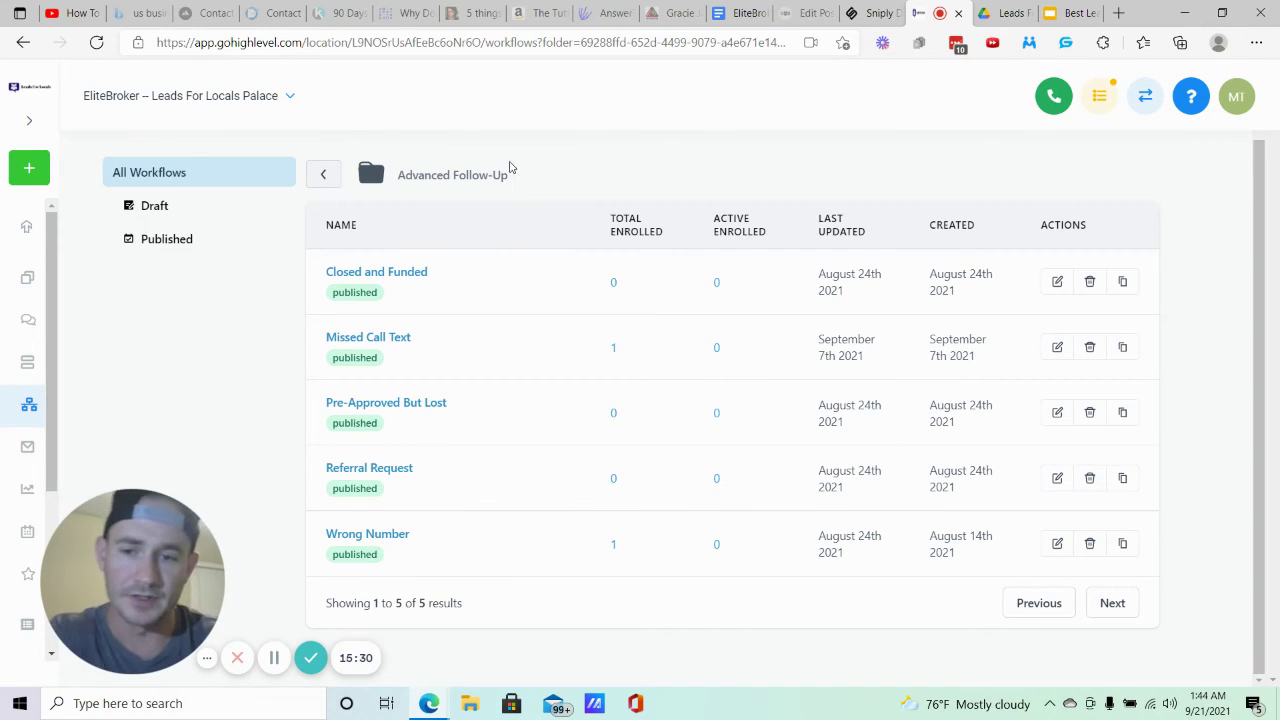
mouse_move(368, 280)
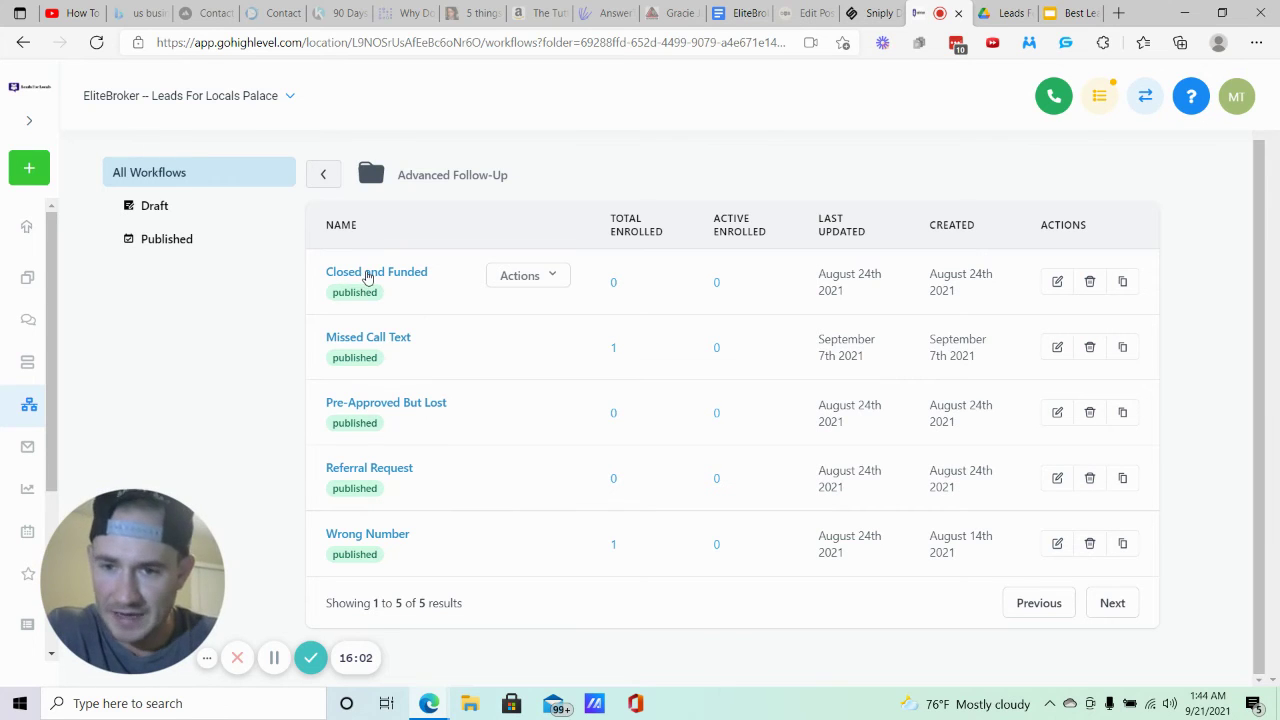
left_click(368, 278)
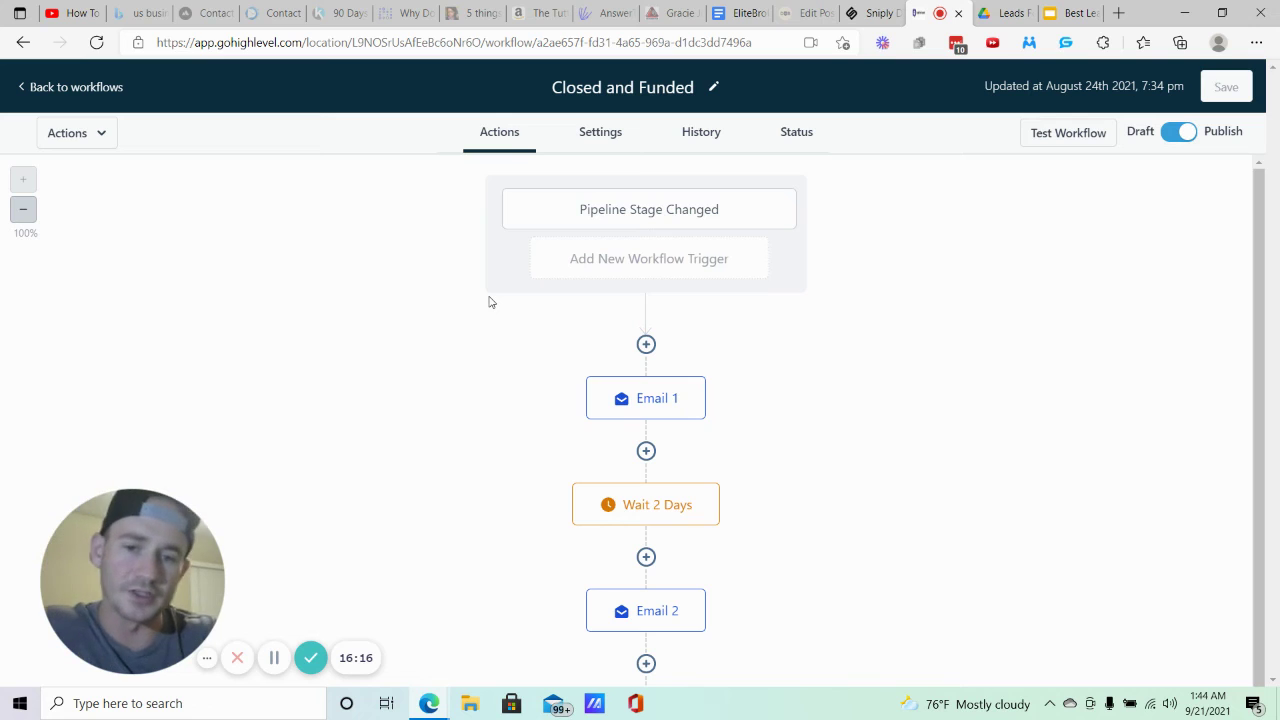
Check the filters of the Pipeline Stage Changed trigger and look over the Closed and Funded action sequence.
left_click(662, 204)
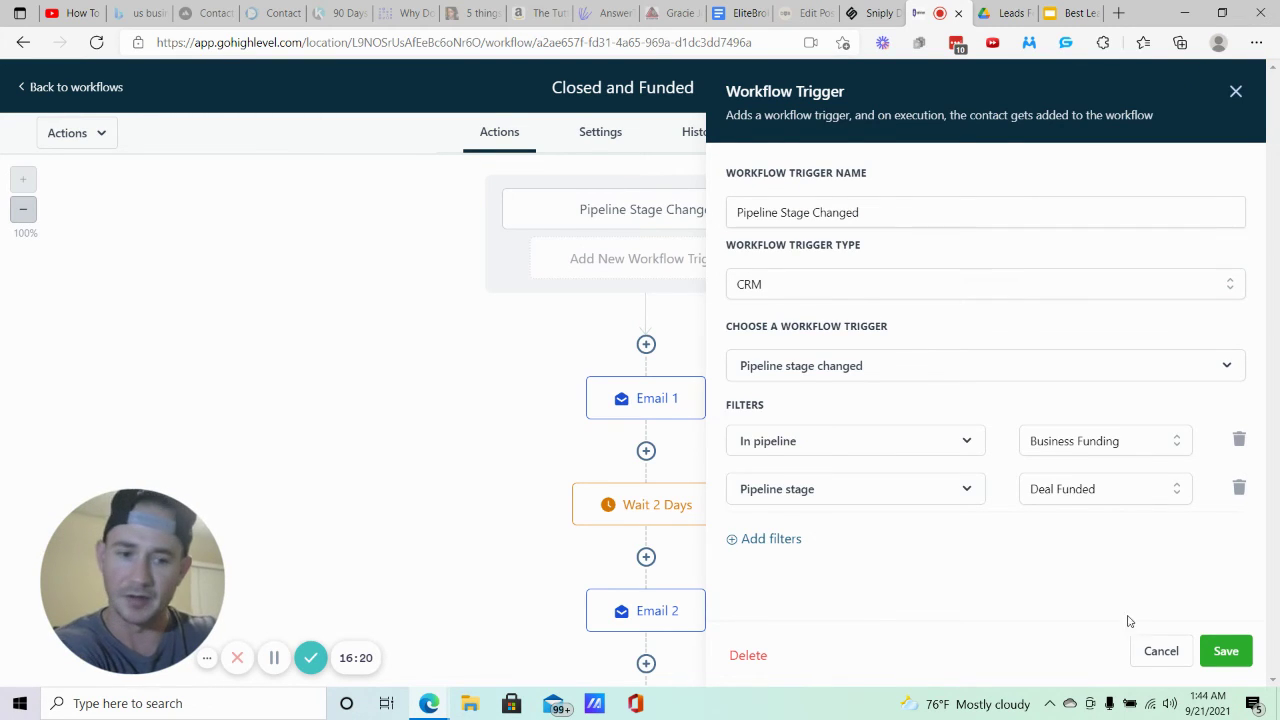
left_click(1155, 648)
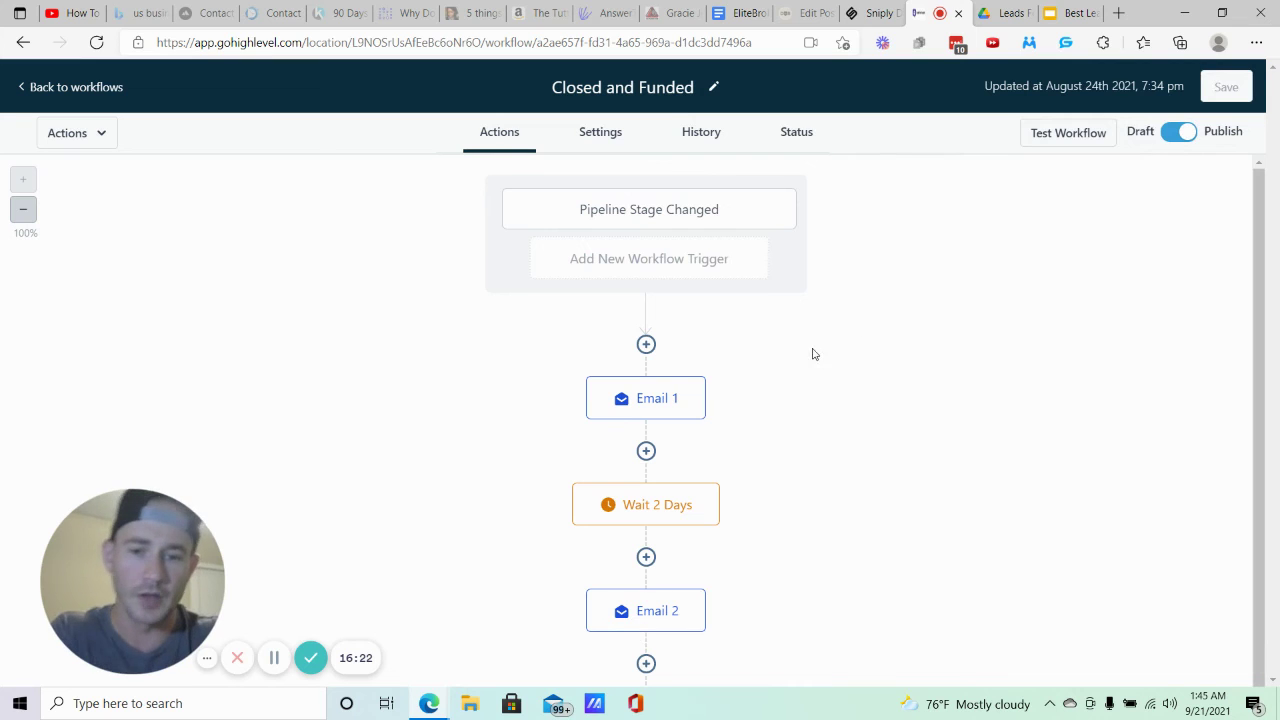
scroll(675, 315, "down", 1)
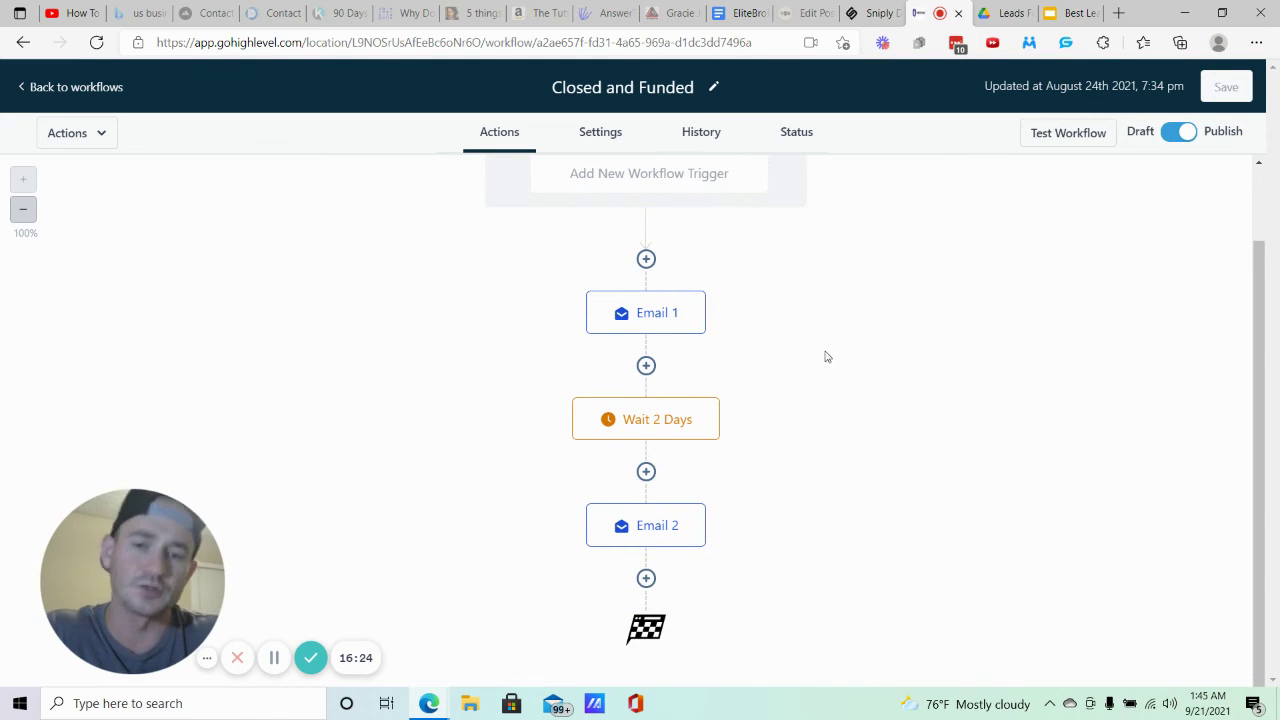
scroll(846, 357, "up", 1)
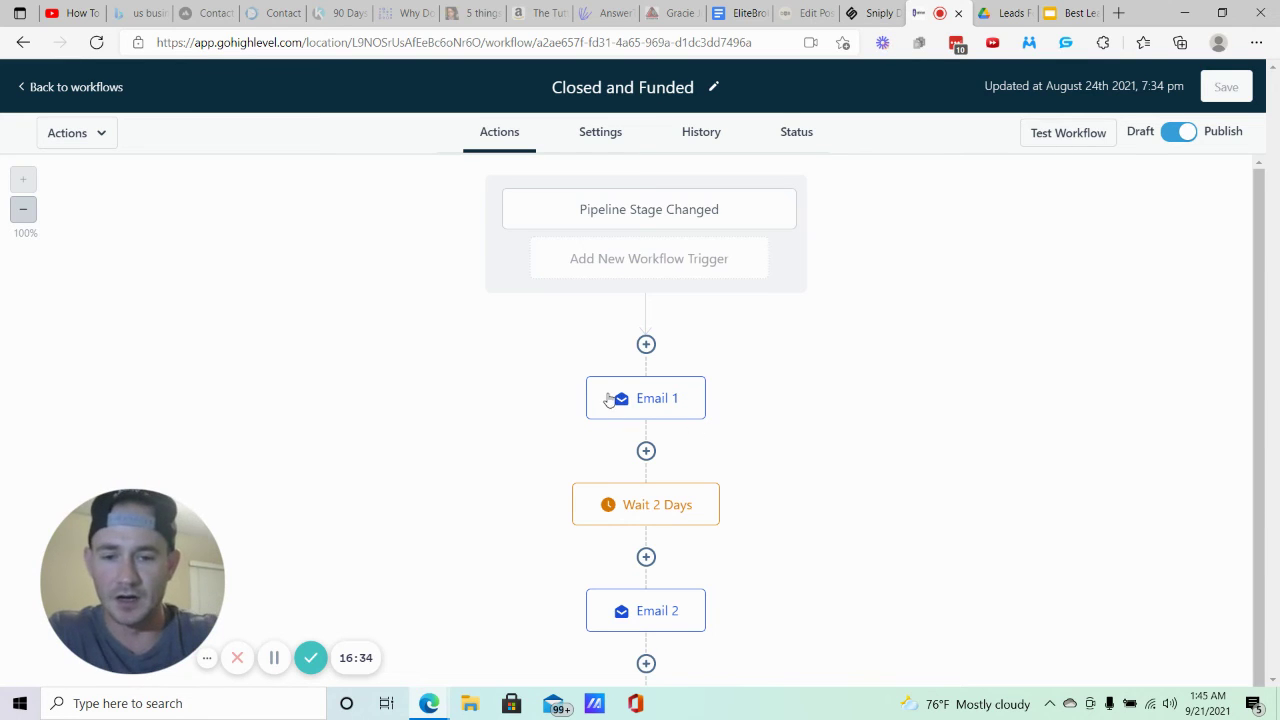
Review the Email 1 action's sender, subject and template settings, leaving them unmodified.
left_click(690, 399)
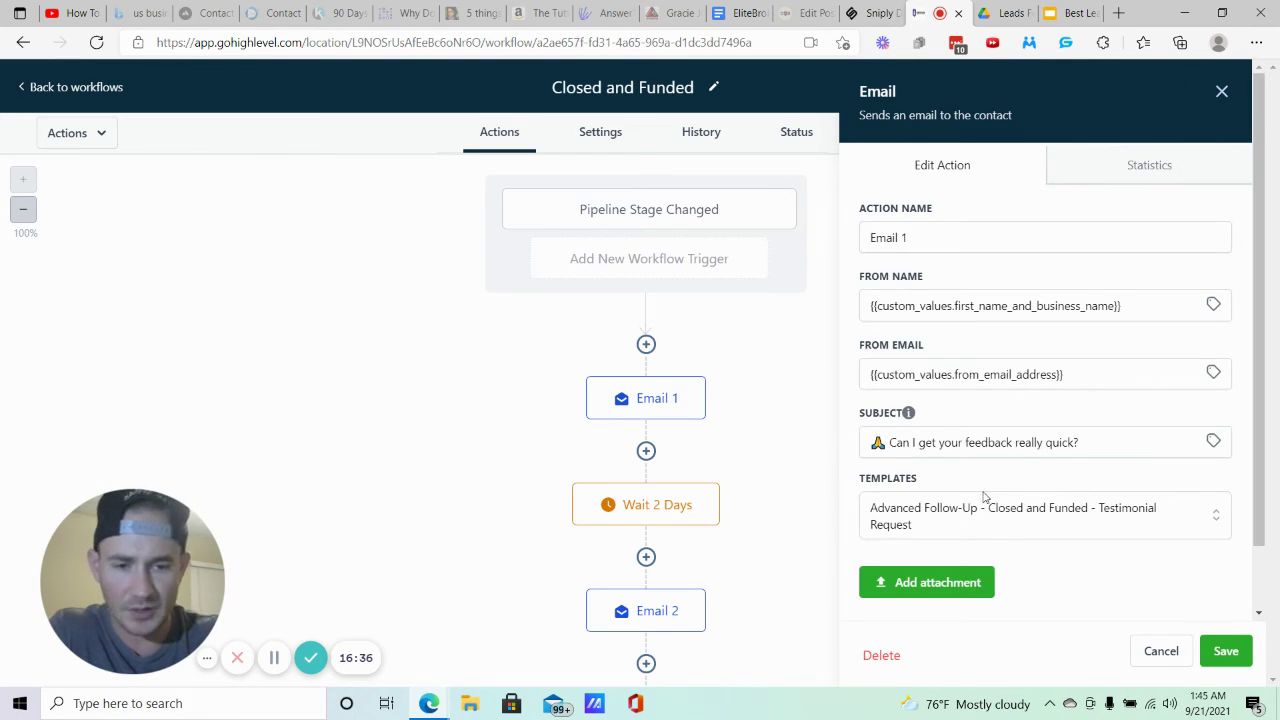
scroll(937, 510, "down", 1)
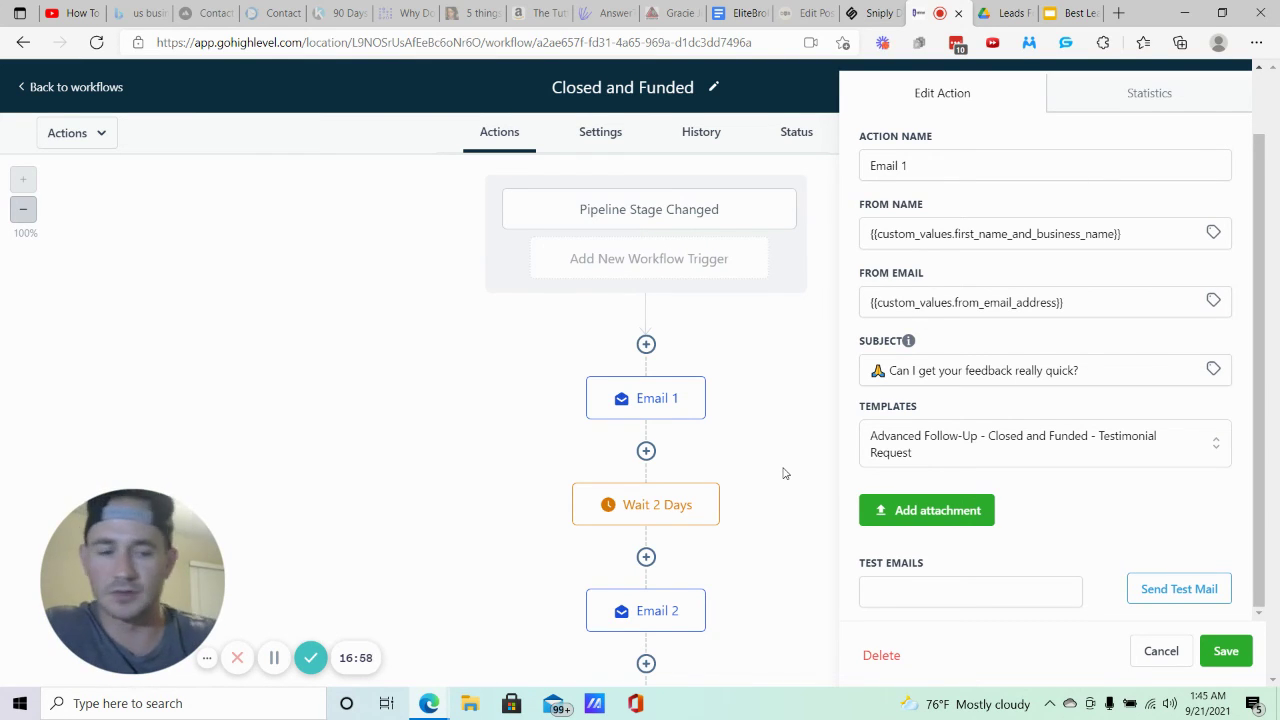
left_click(1161, 651)
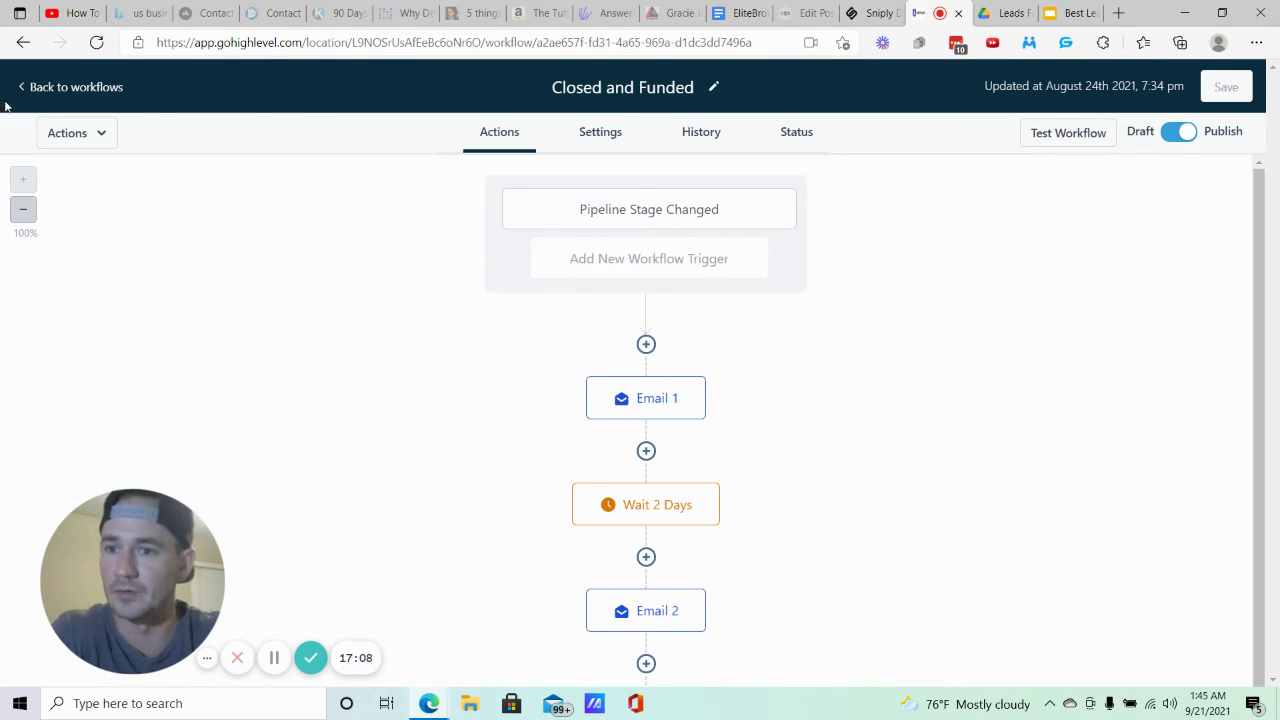
Return to the Advanced Follow-Up folder, open the Referral Request workflow and read its SMS 1 message.
left_click(62, 89)
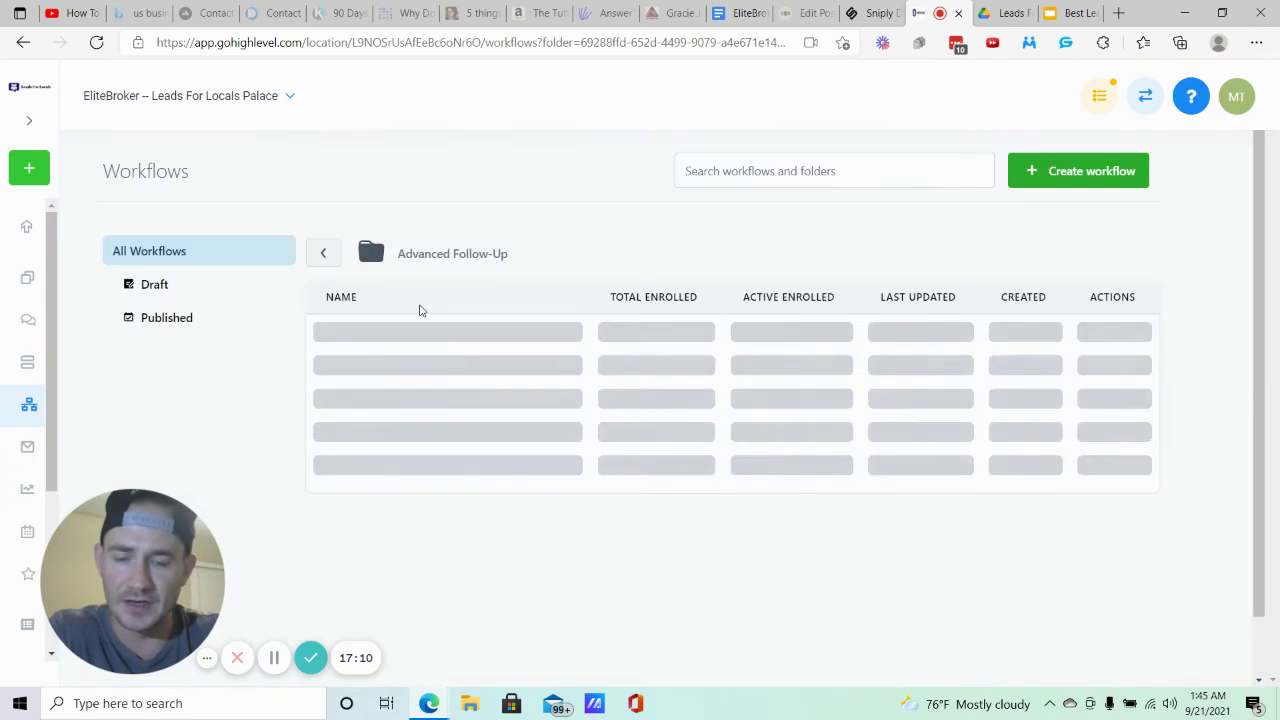
scroll(417, 355, "down", 1)
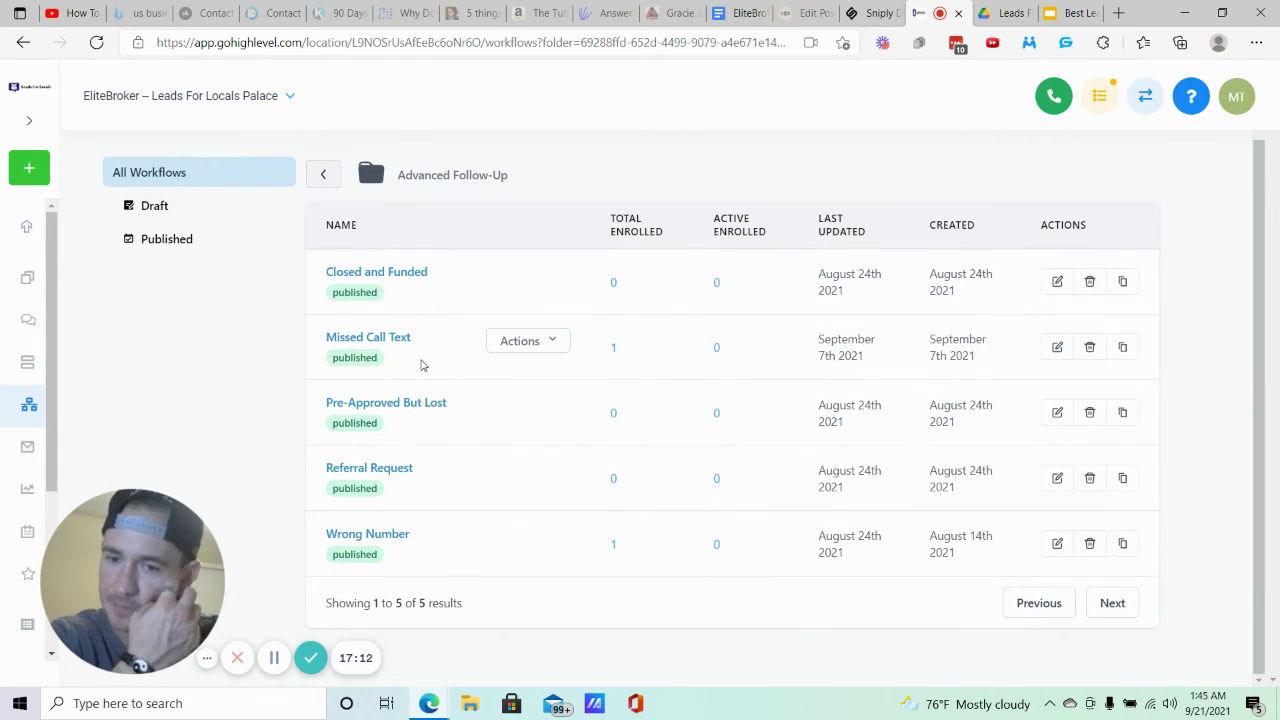
left_click(396, 470)
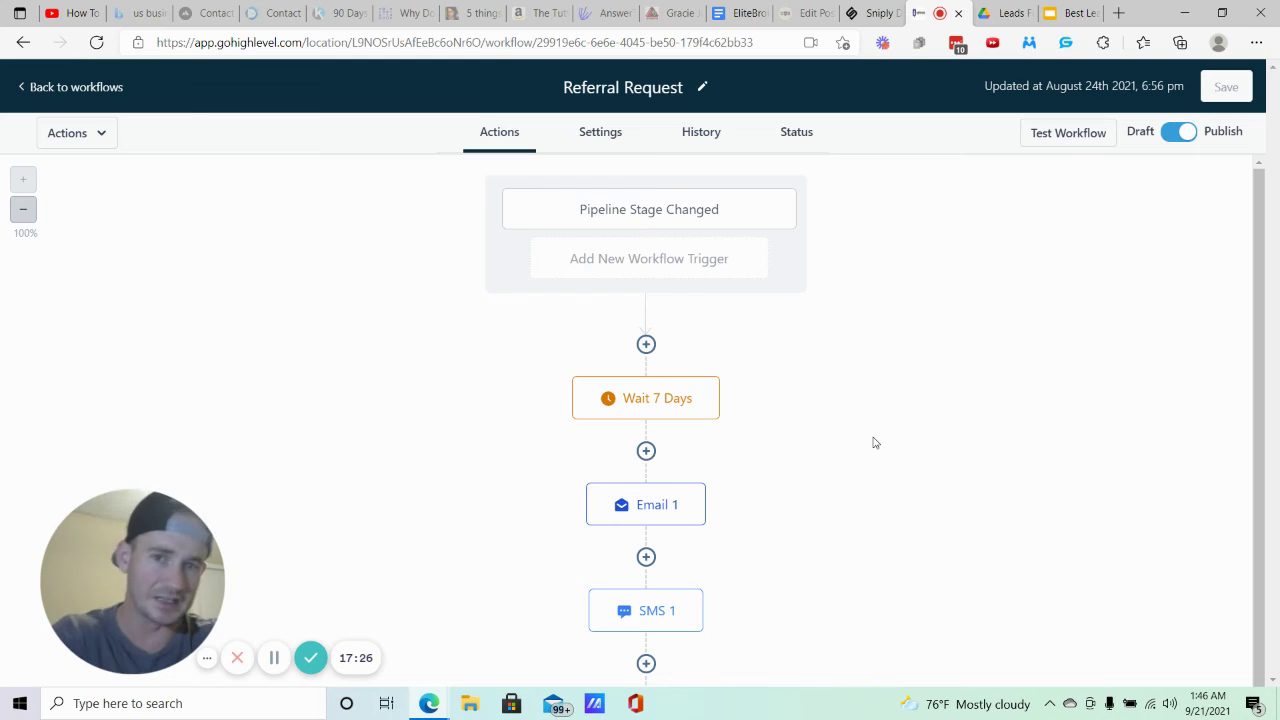
scroll(800, 460, "down", 1)
left_click(662, 524)
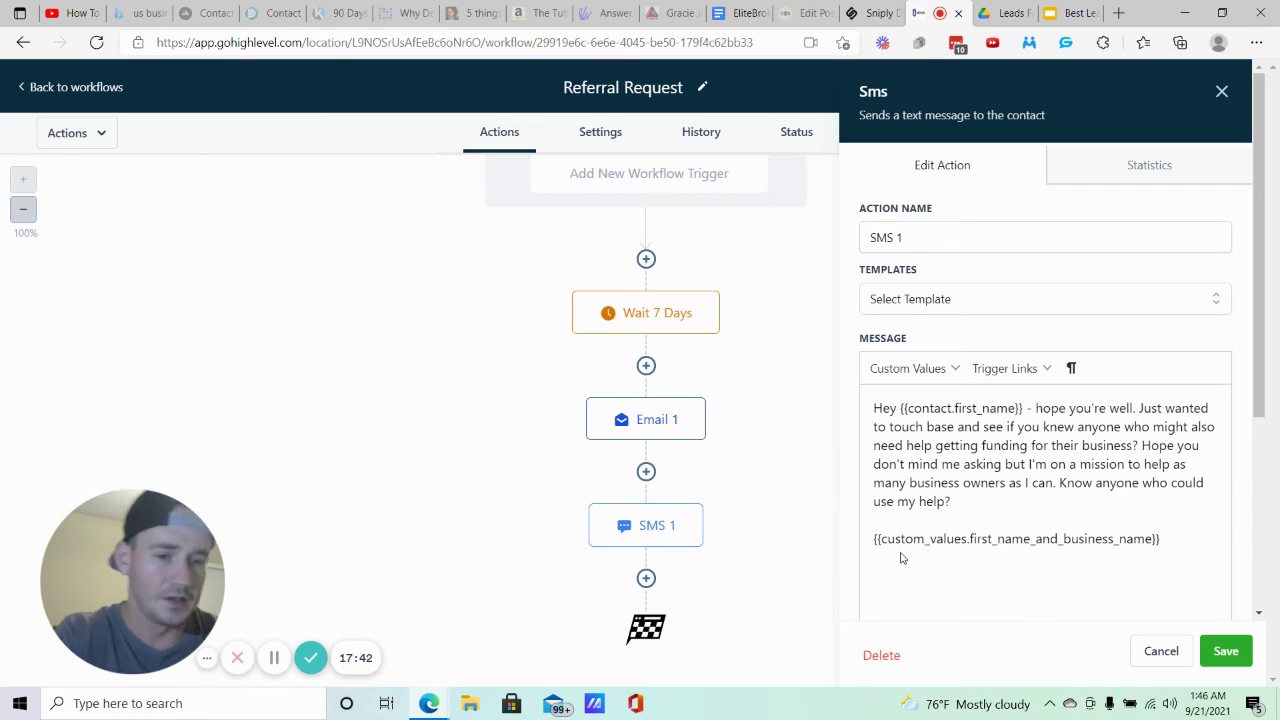
left_click(1157, 651)
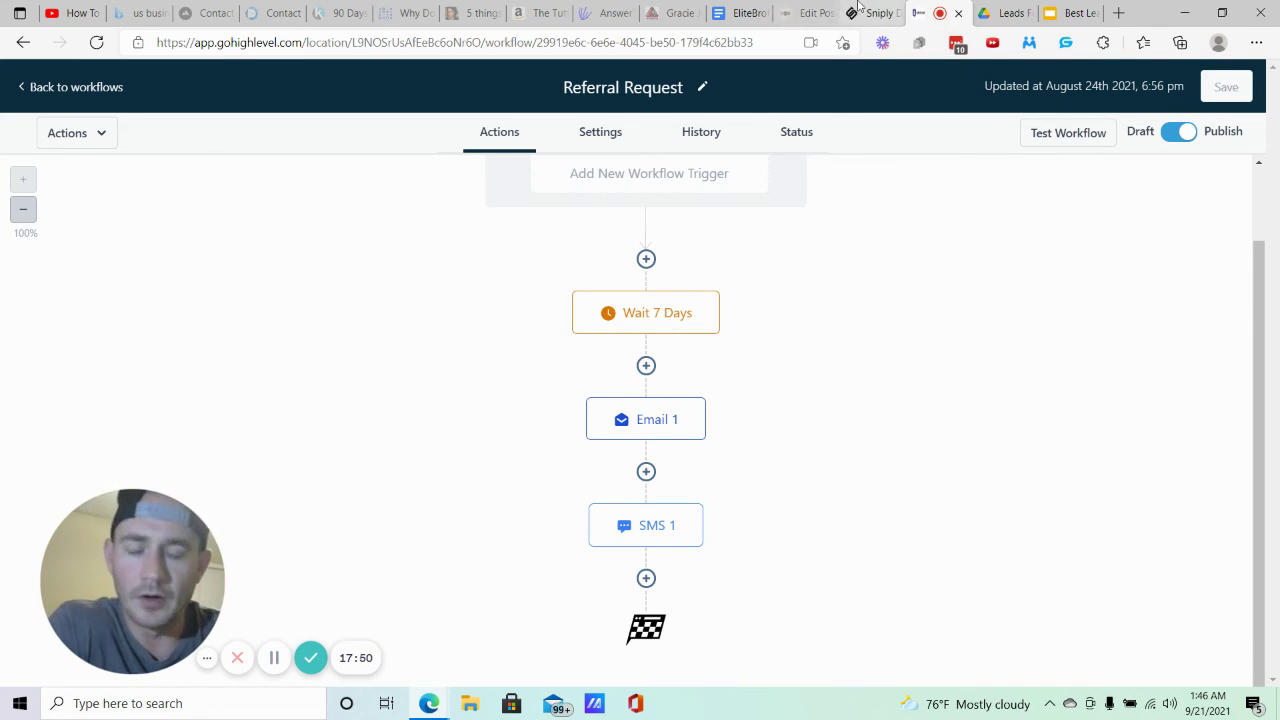
Go back to the Advanced Follow-Up folder, open the Missed Call Text workflow and read its SMS message.
left_click(72, 89)
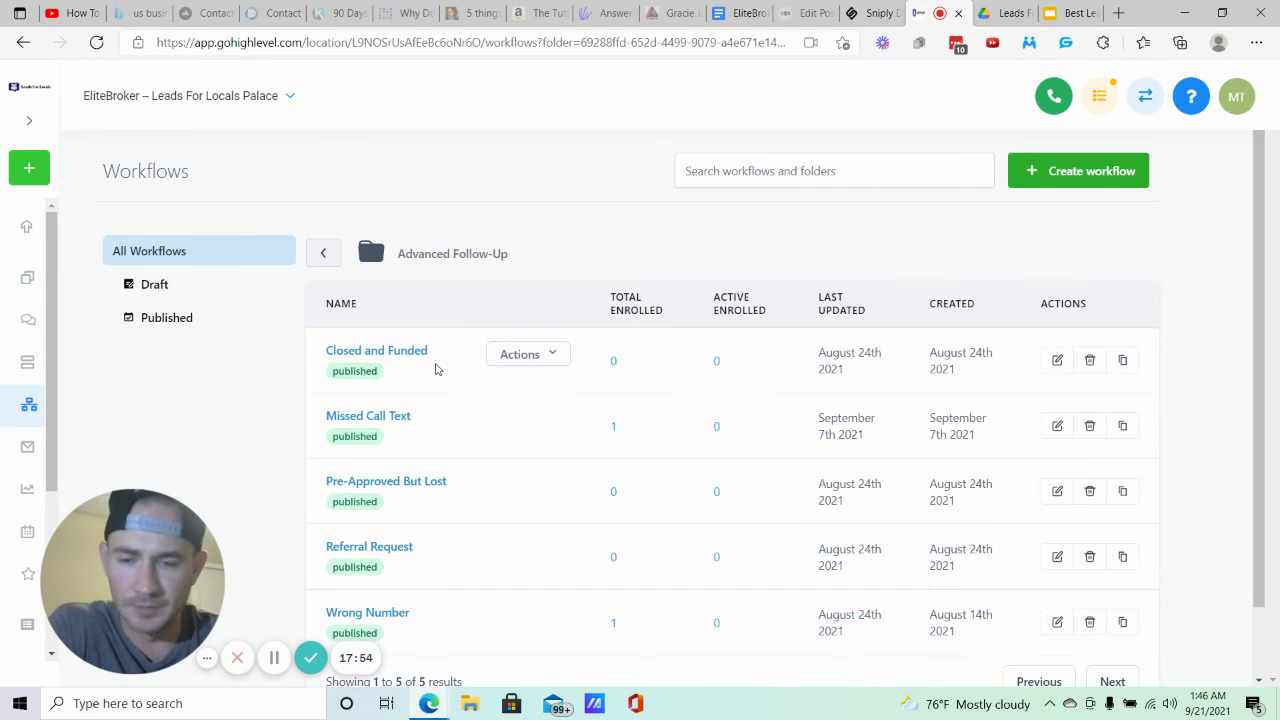
left_click(400, 418)
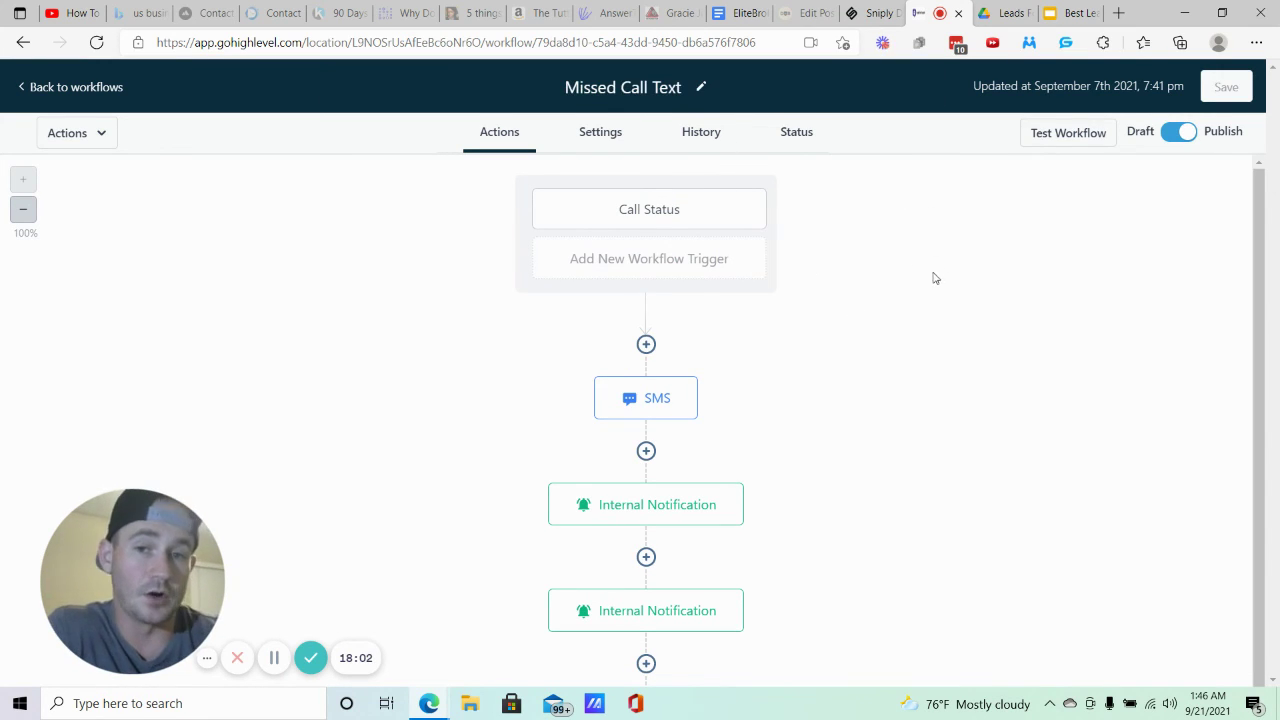
scroll(677, 257, "down", 1)
left_click(666, 328)
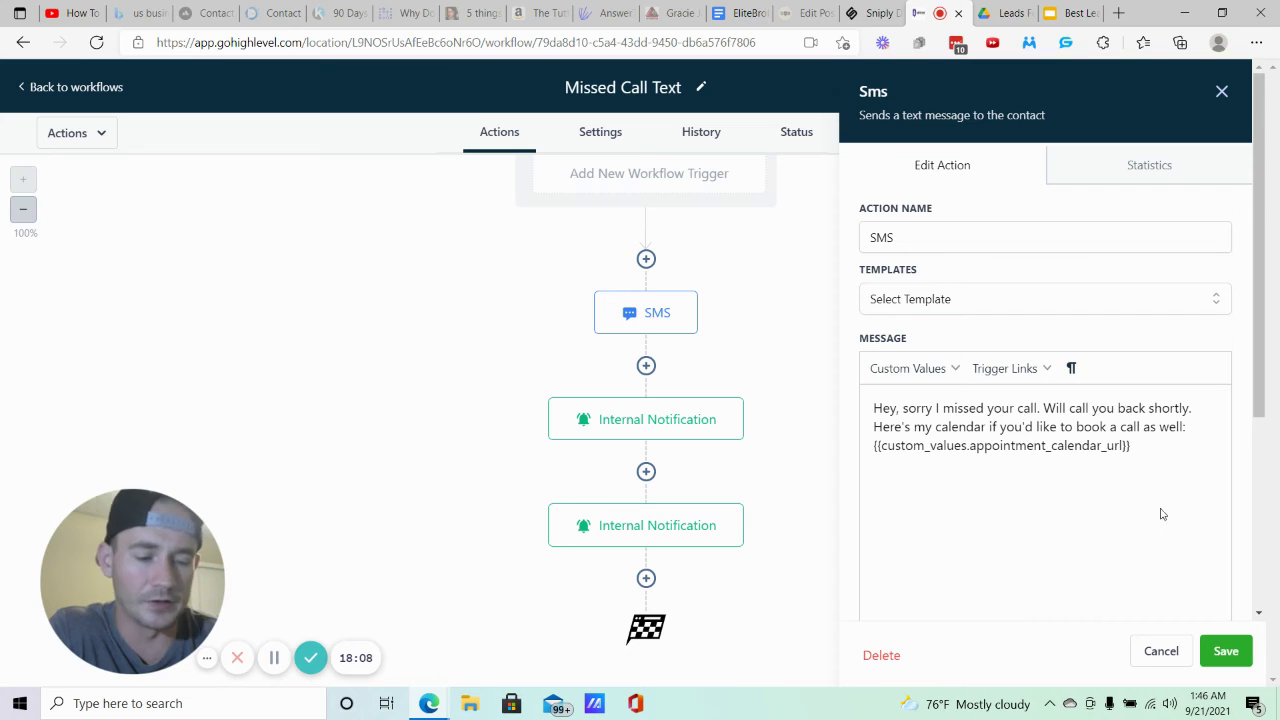
left_click(1160, 651)
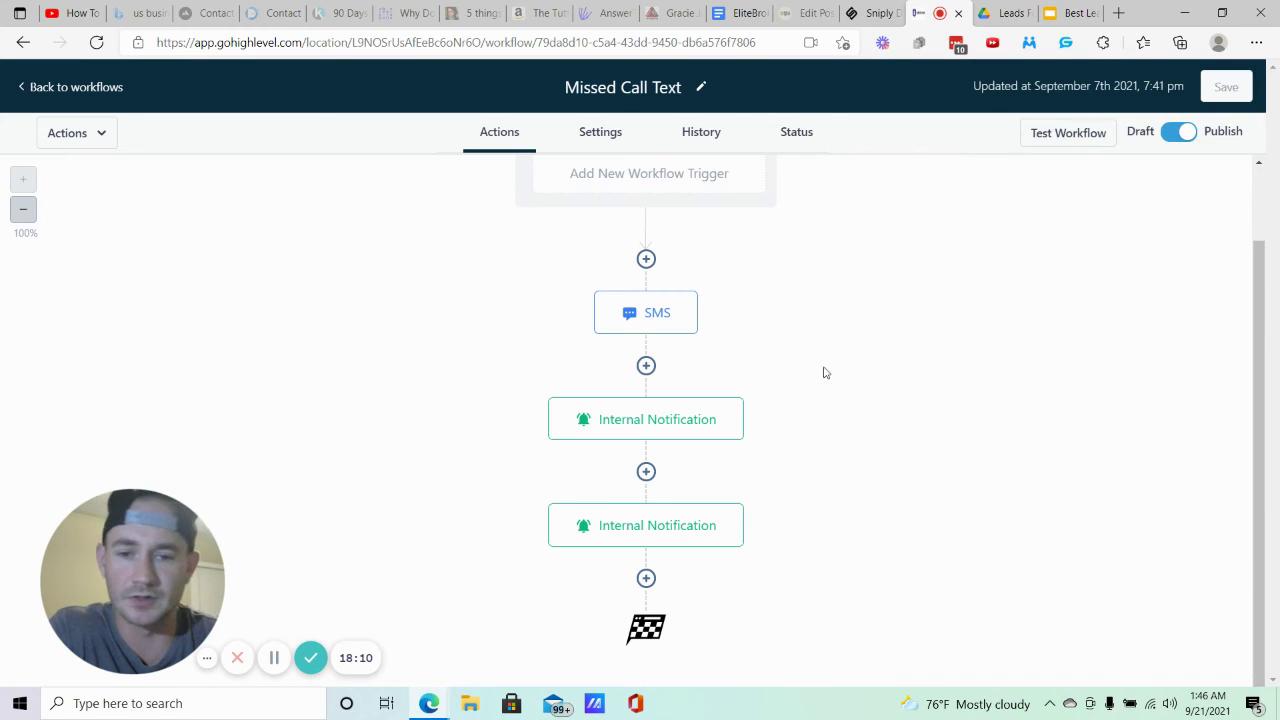
Review the call direction and call status filters of the Call Status trigger.
scroll(820, 365, "up", 1)
left_click(656, 214)
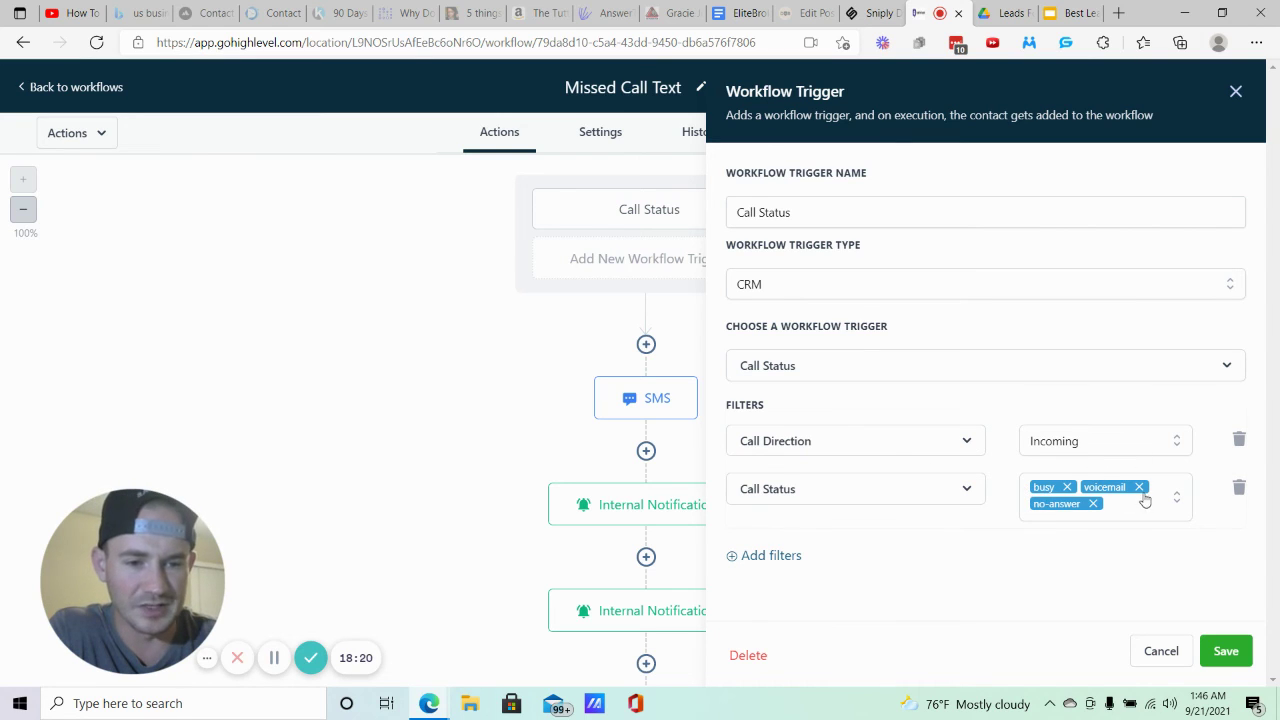
left_click(1160, 651)
Review the settings and message of the last Internal Notification action in the Missed Call Text workflow.
scroll(672, 490, "down", 1)
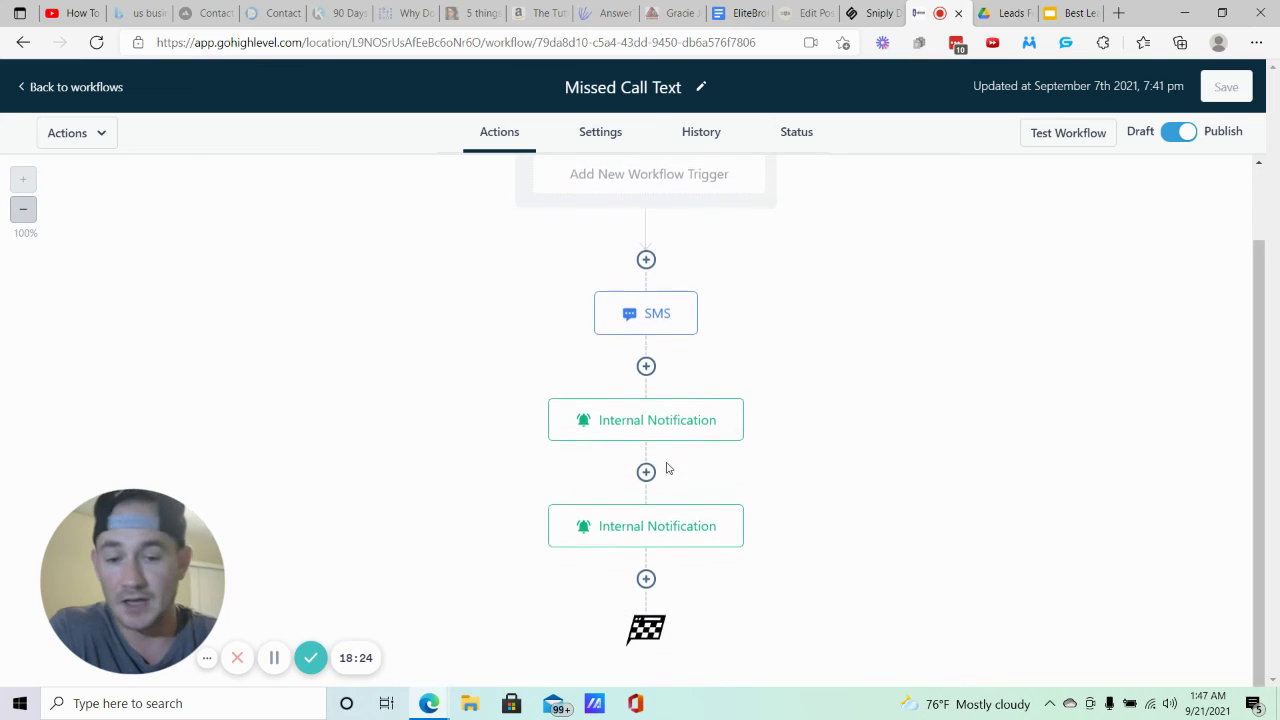
left_click(696, 536)
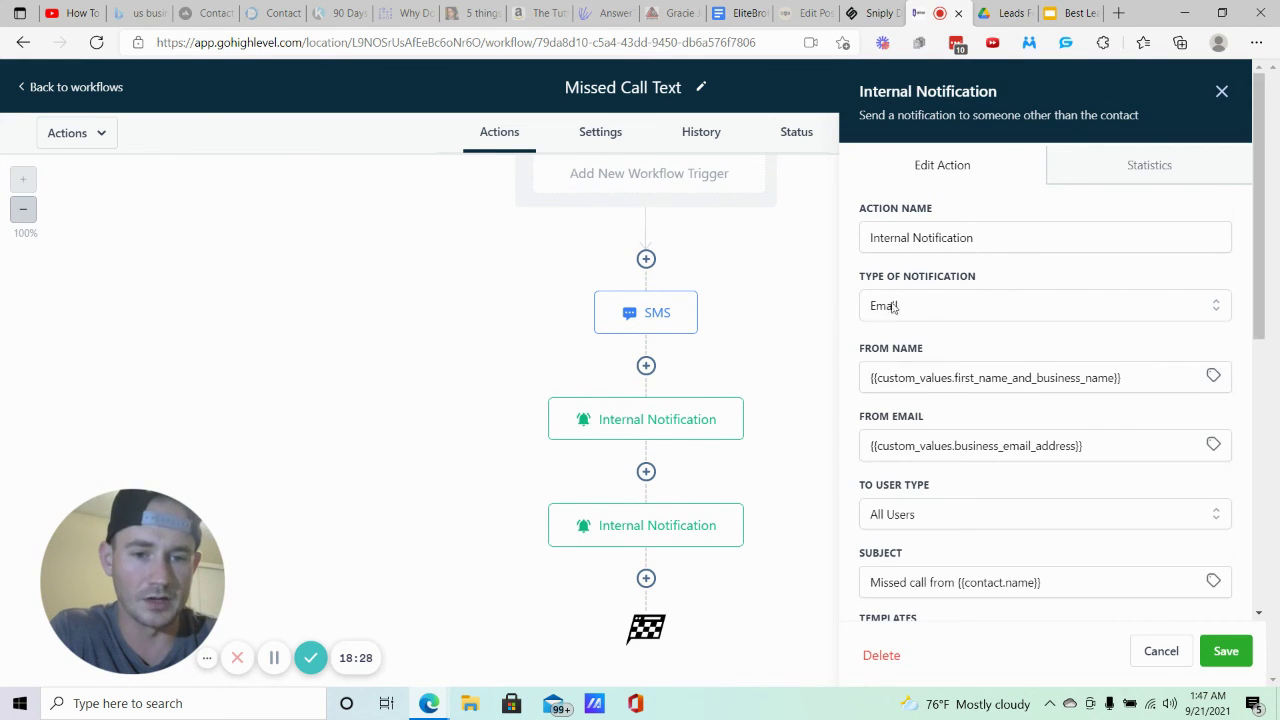
scroll(963, 489, "down", 5)
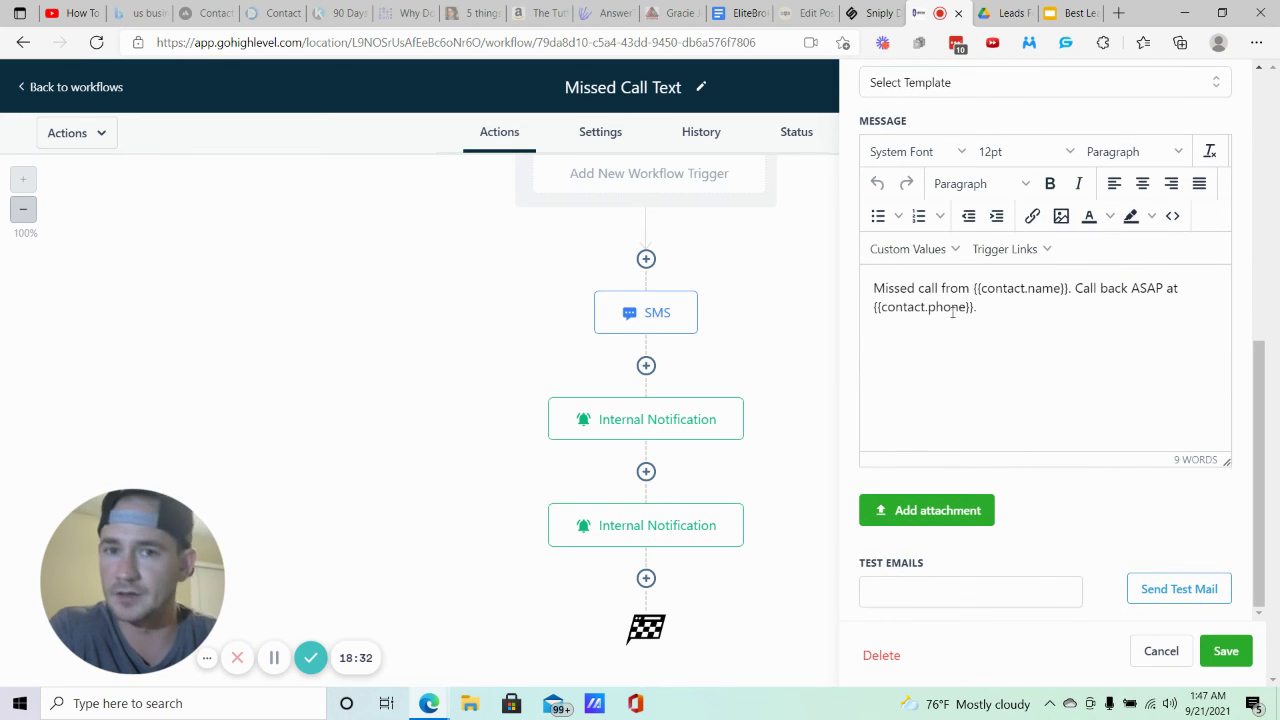
left_click(1153, 646)
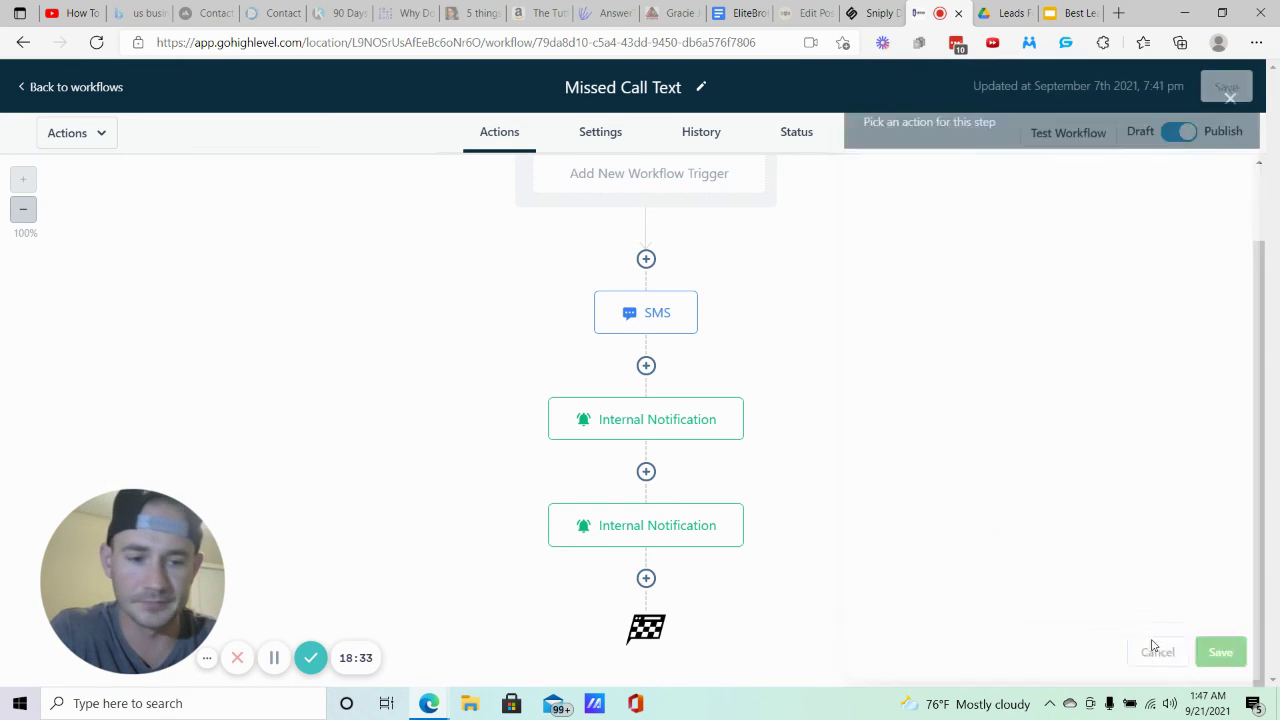
Return to the folder, open Pre-Approved But Lost and review its Pipeline Stage Changed trigger and action sequence.
left_click(108, 88)
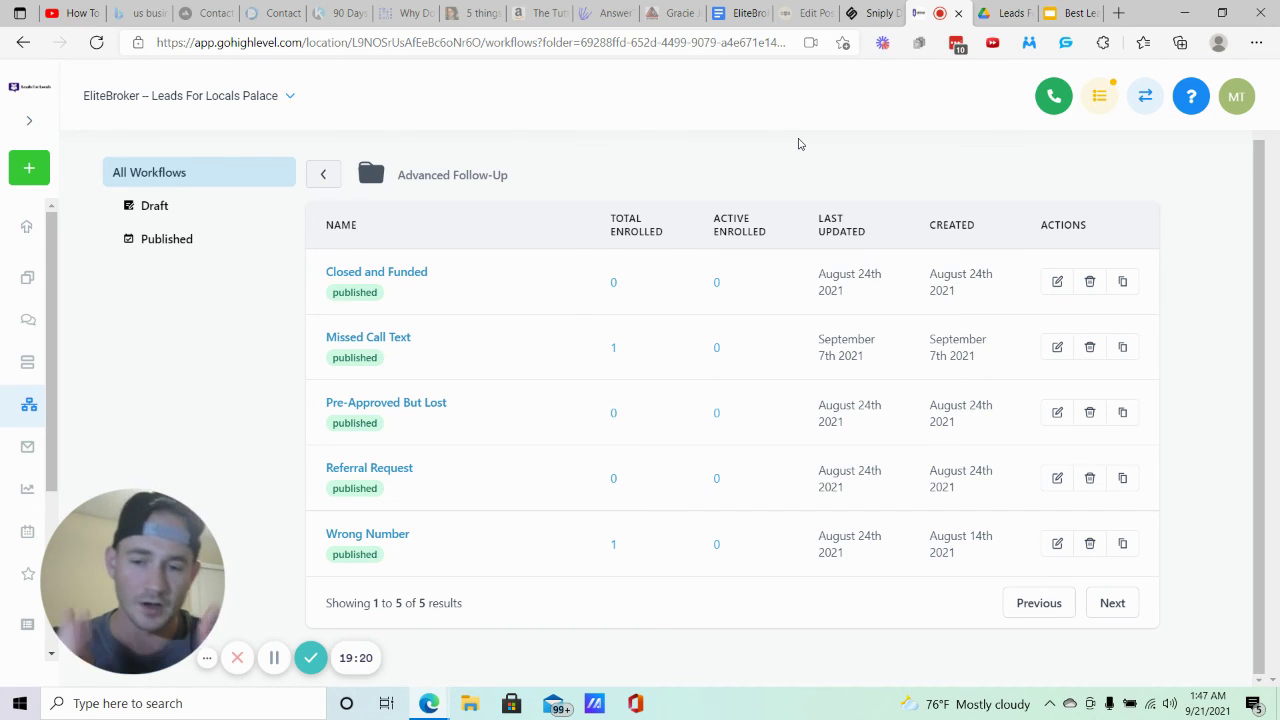
left_click(416, 403)
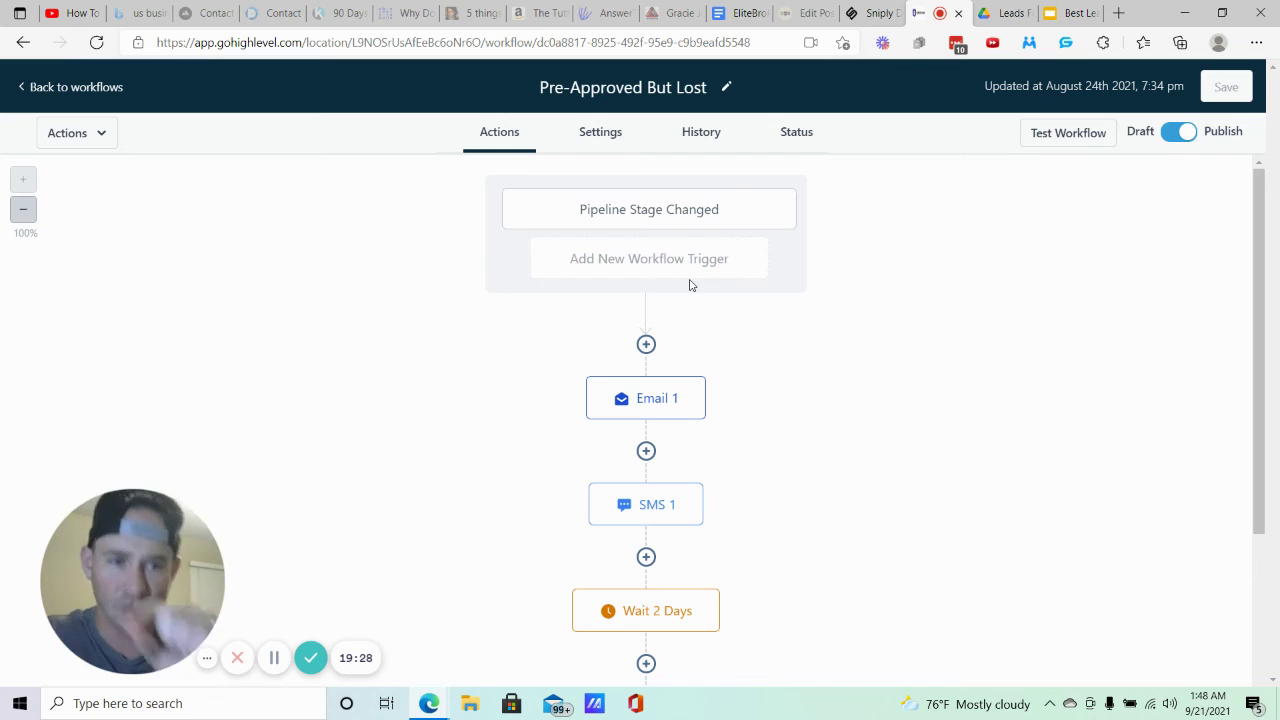
left_click(760, 217)
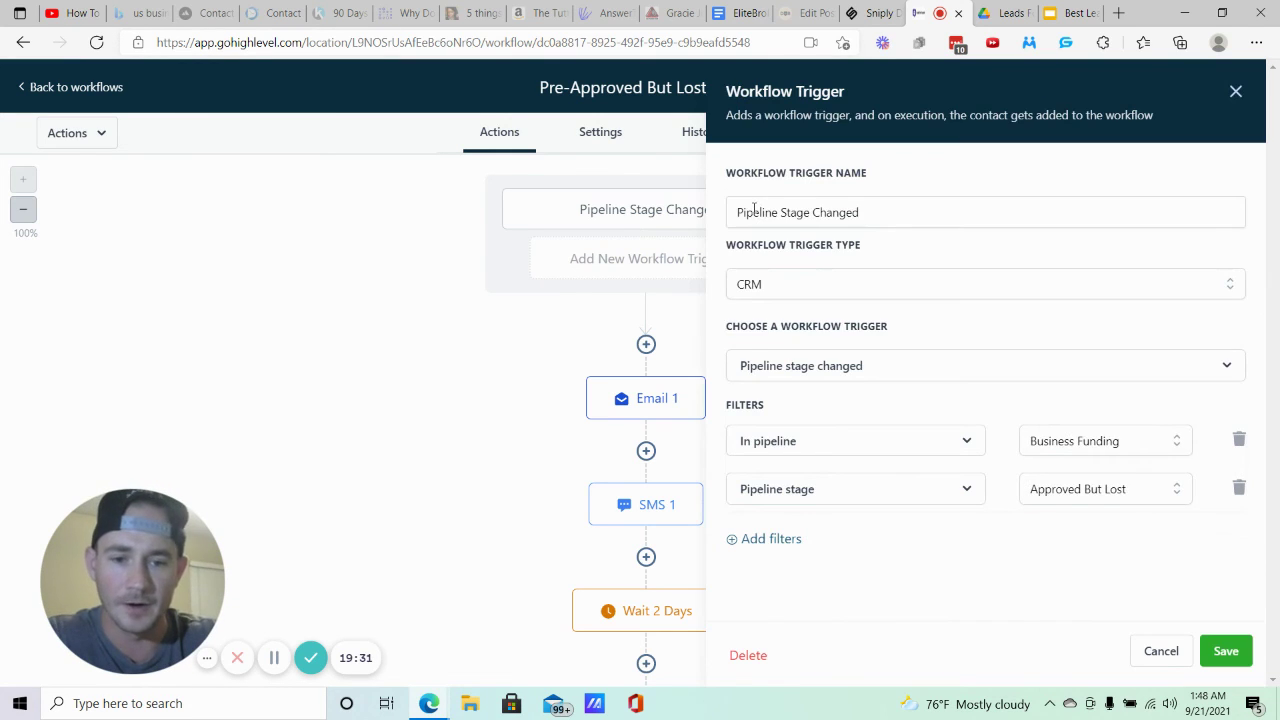
left_click(1150, 645)
scroll(817, 442, "down", 4)
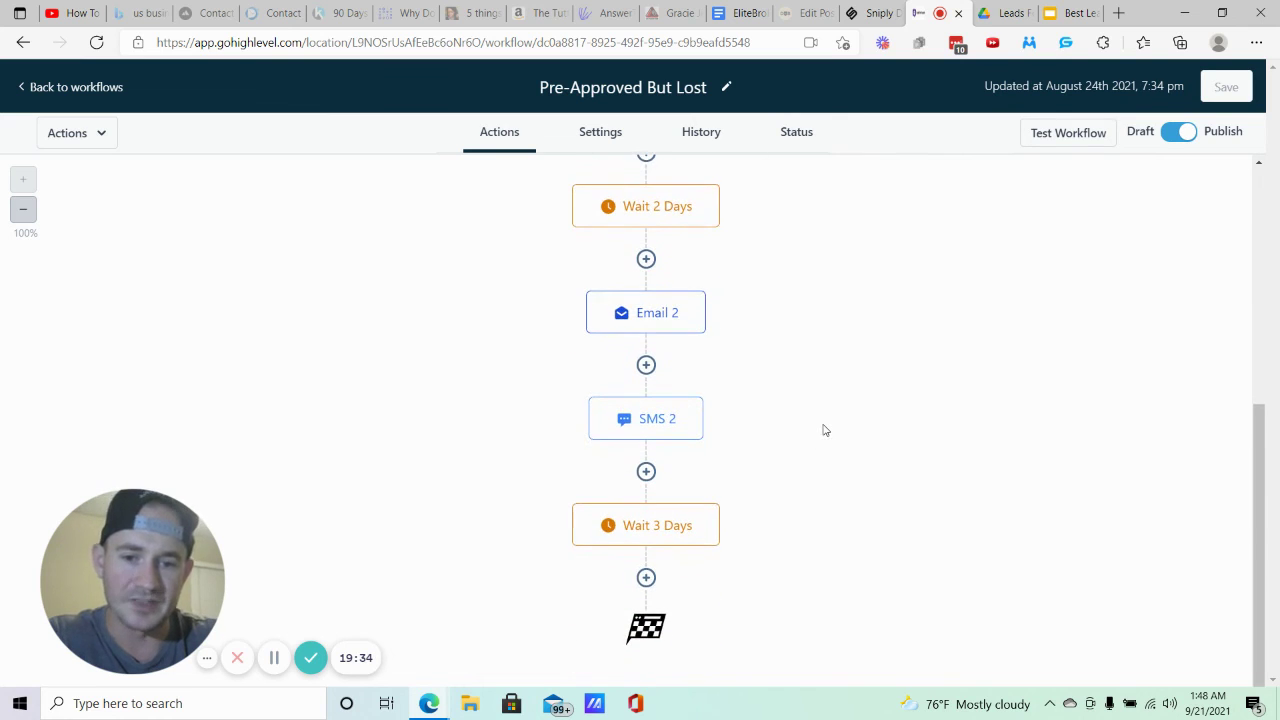
scroll(824, 425, "up", 4)
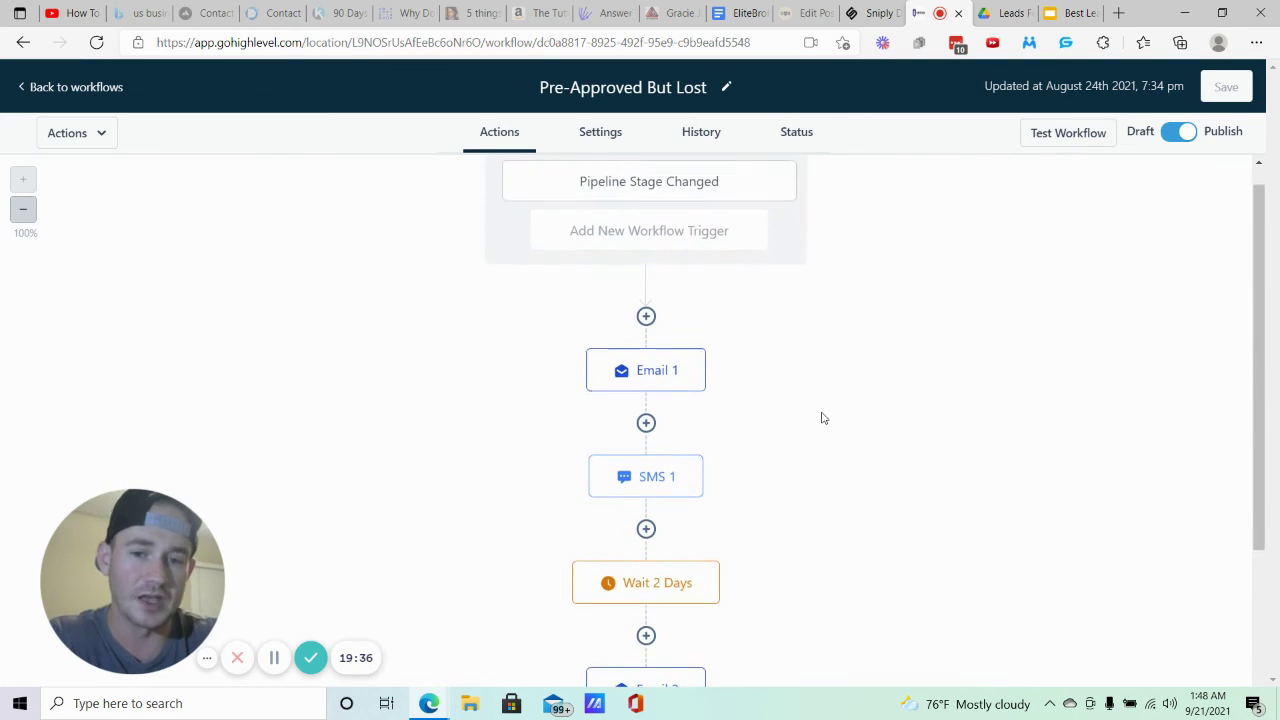
Read the SMS 1 message and the Email 1 settings in the Pre-Approved But Lost workflow, closing both unchanged.
scroll(823, 418, "down", 2)
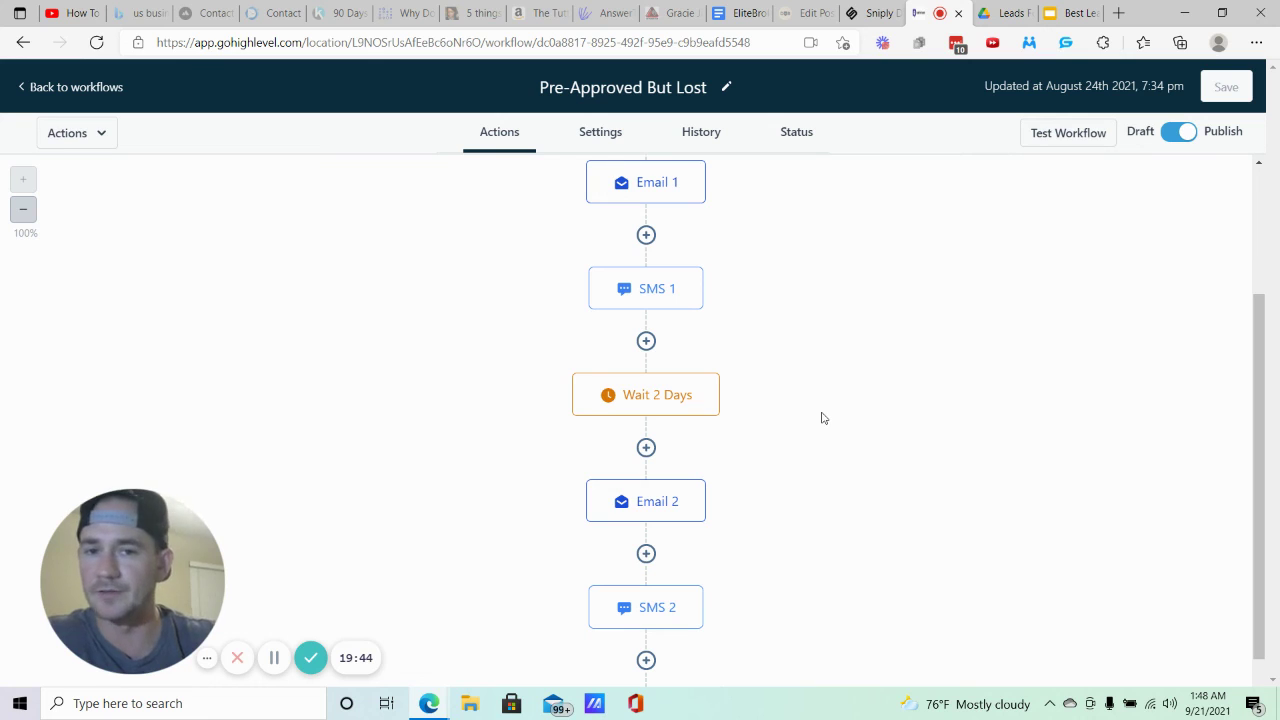
left_click(664, 290)
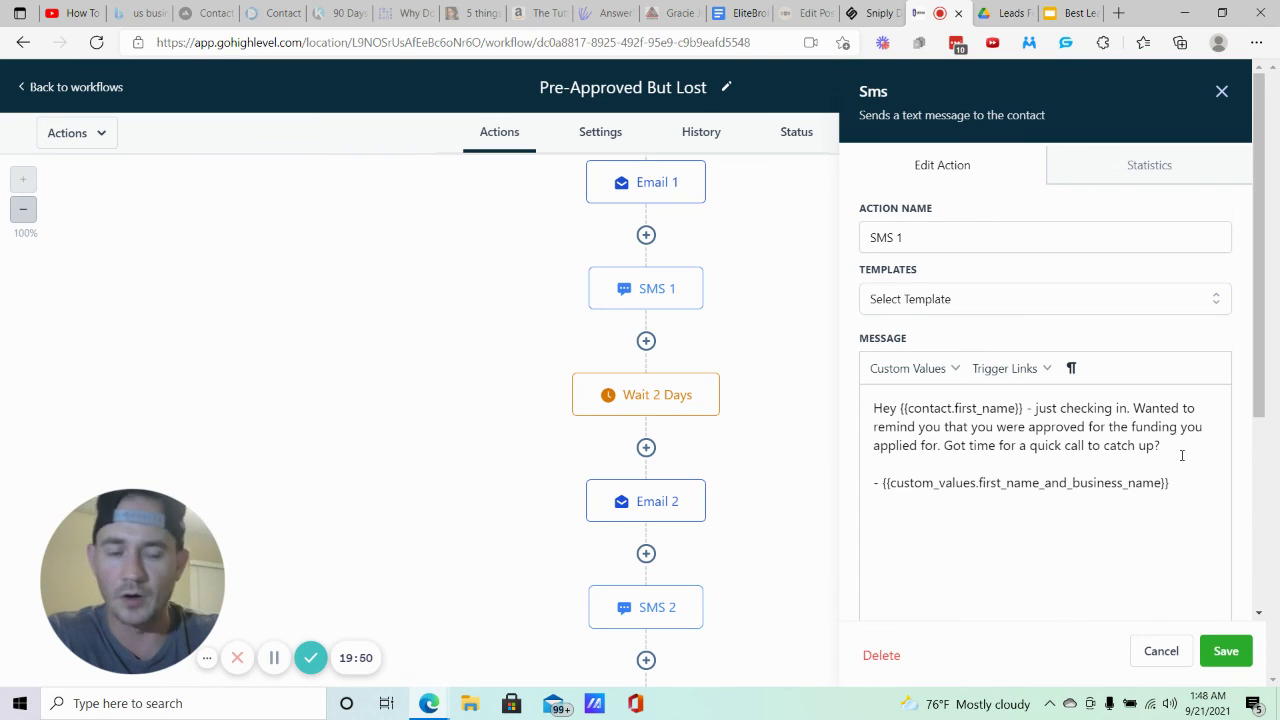
left_click(1155, 658)
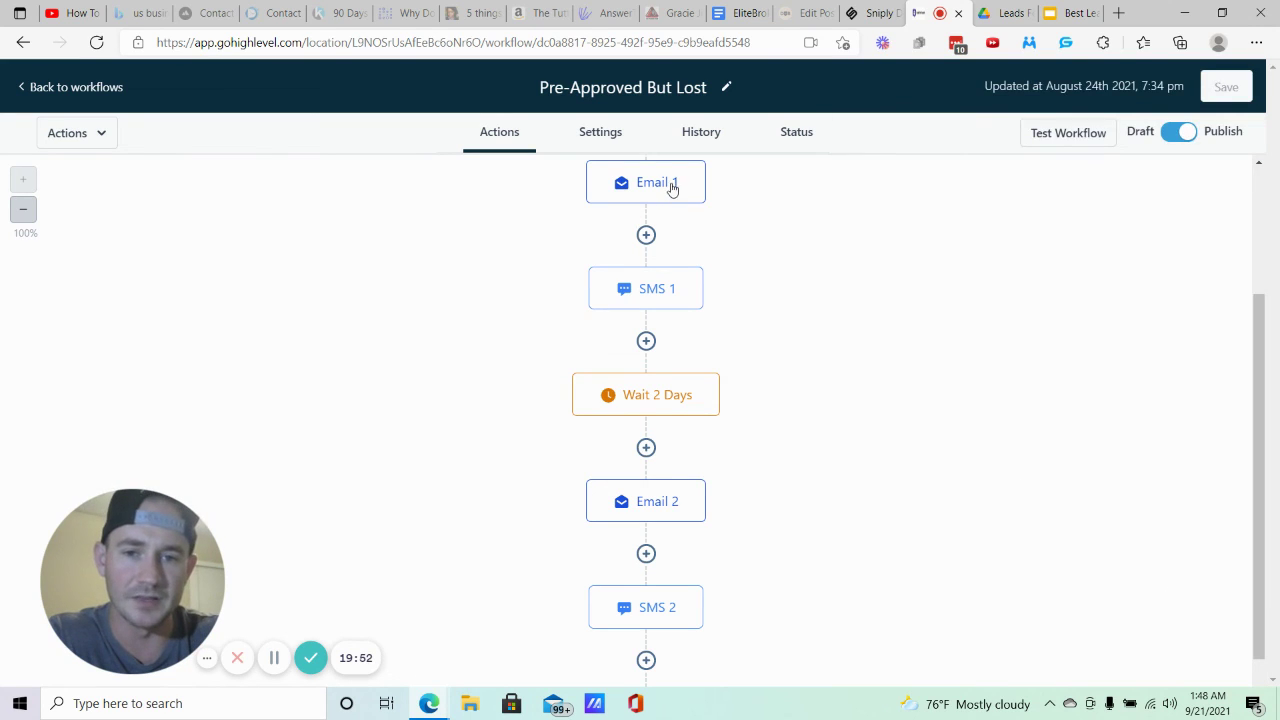
left_click(672, 189)
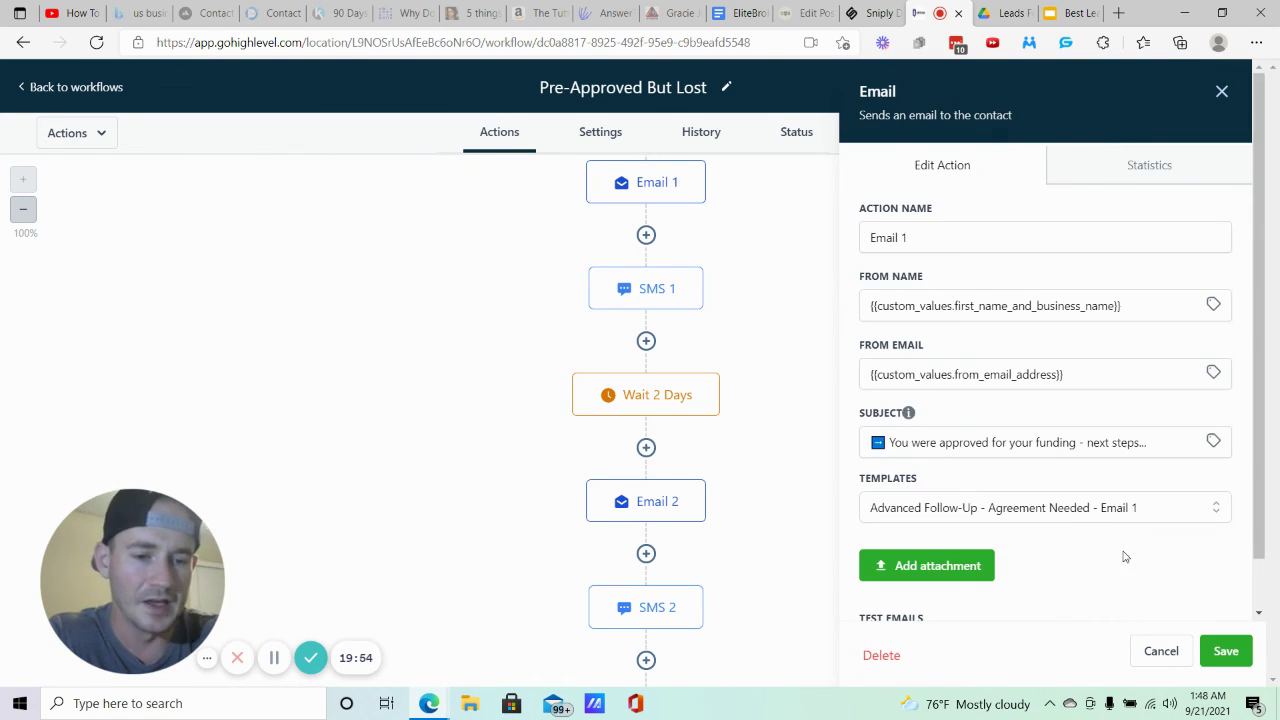
left_click(1157, 651)
scroll(906, 403, "down", 2)
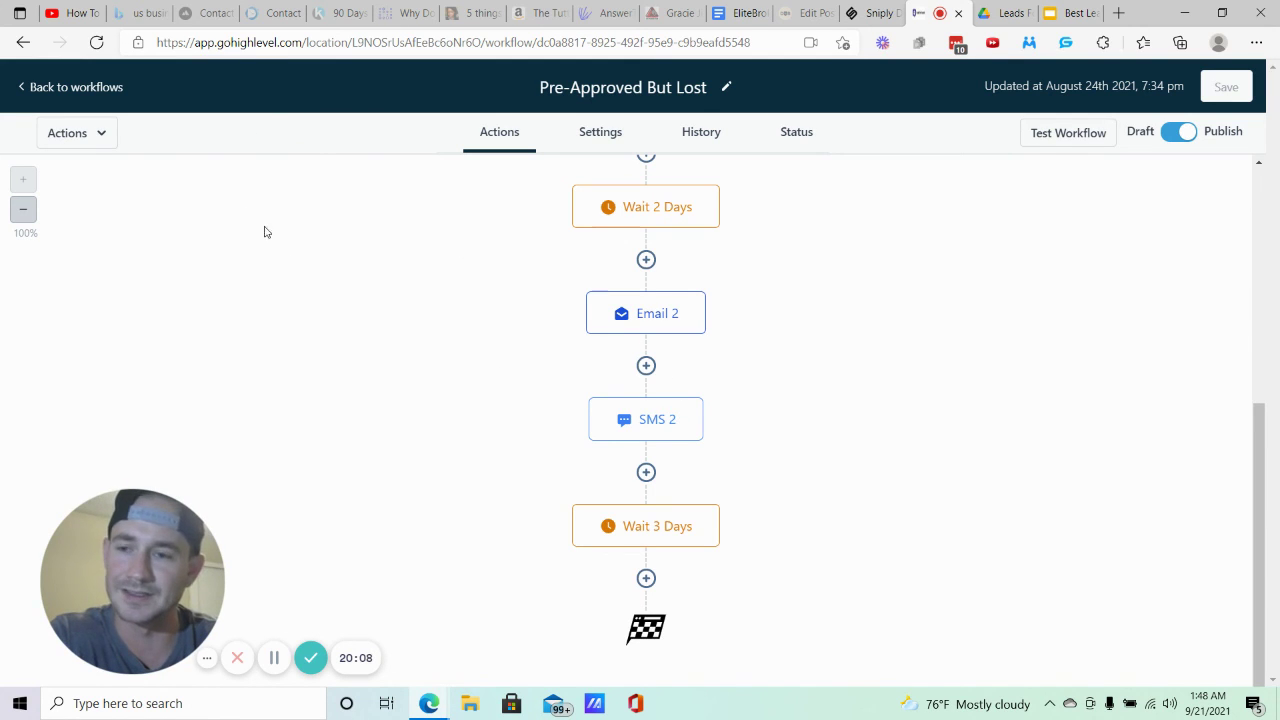
Open the Wrong Number workflow from the Advanced Follow-Up folder, review its sequence of waits and emails, and return to the folder.
left_click(90, 88)
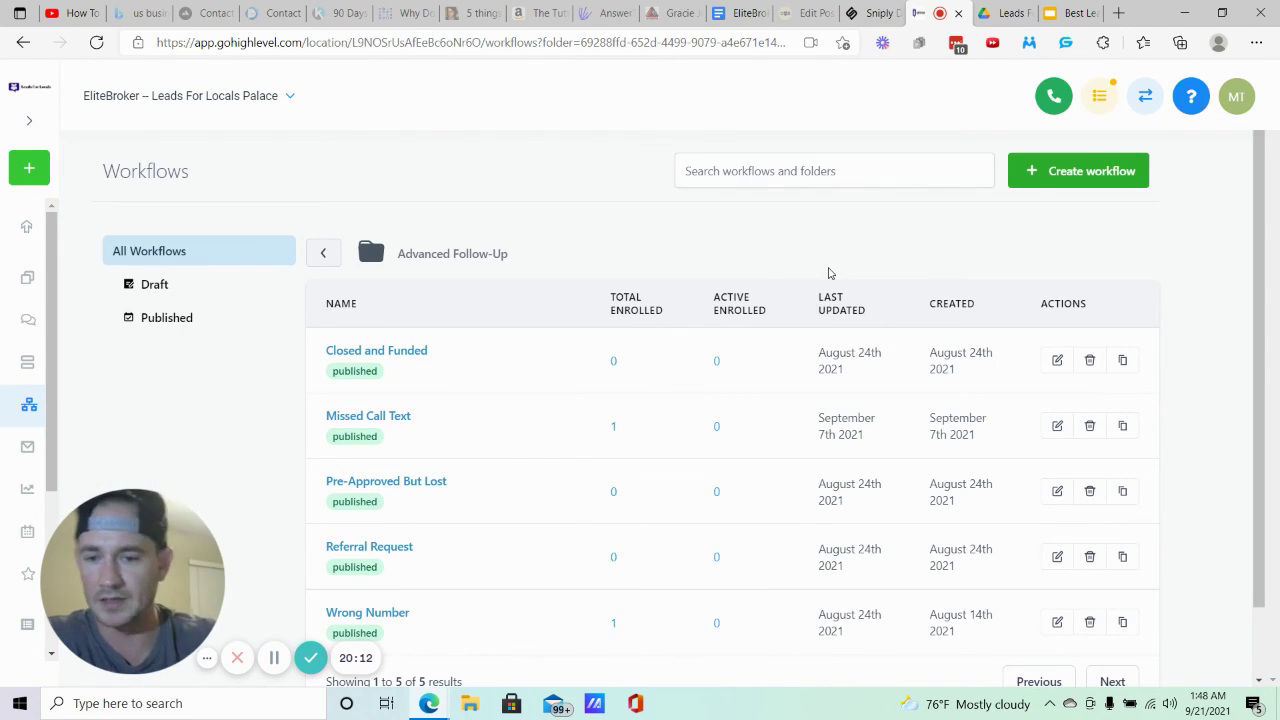
scroll(770, 233, "down", 2)
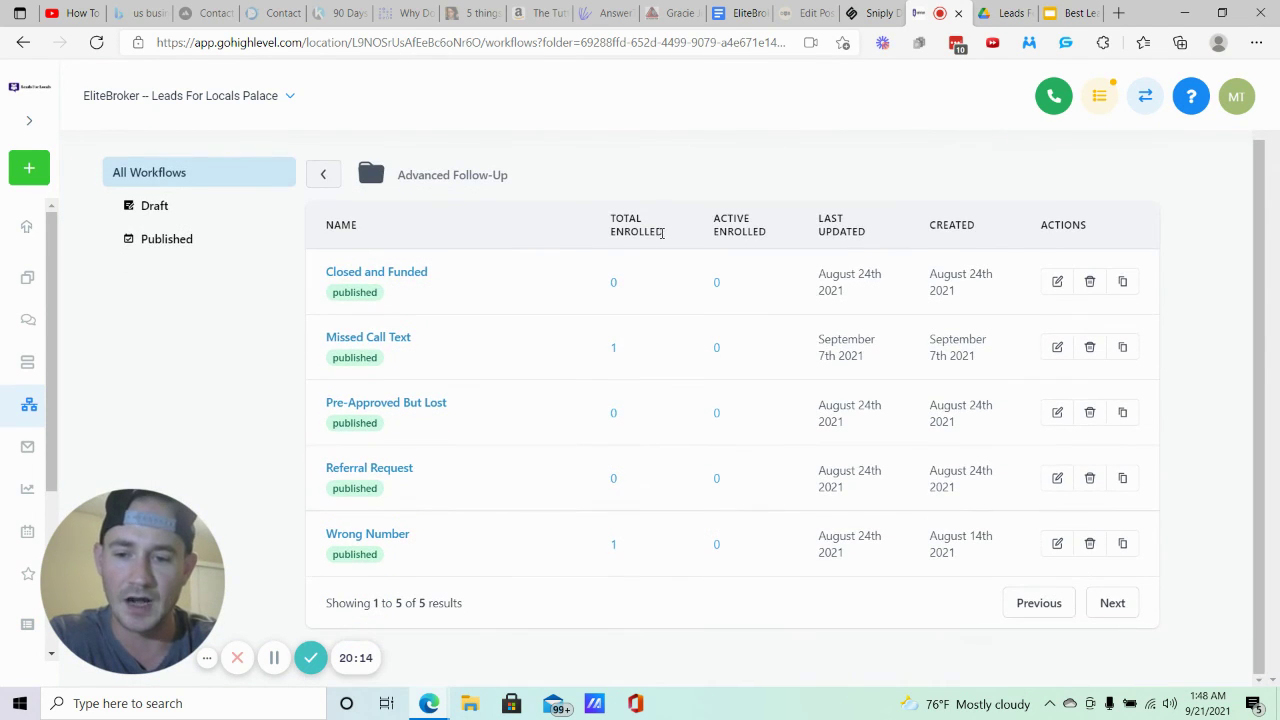
left_click(368, 536)
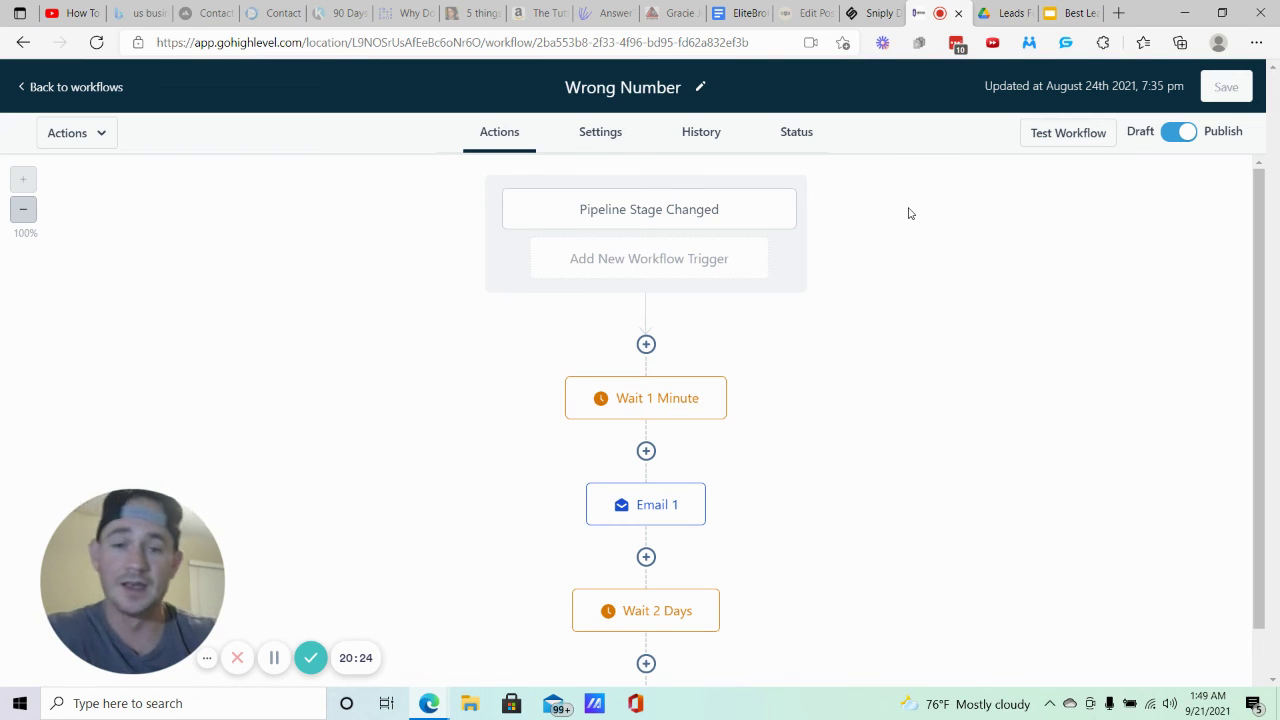
scroll(896, 205, "down", 2)
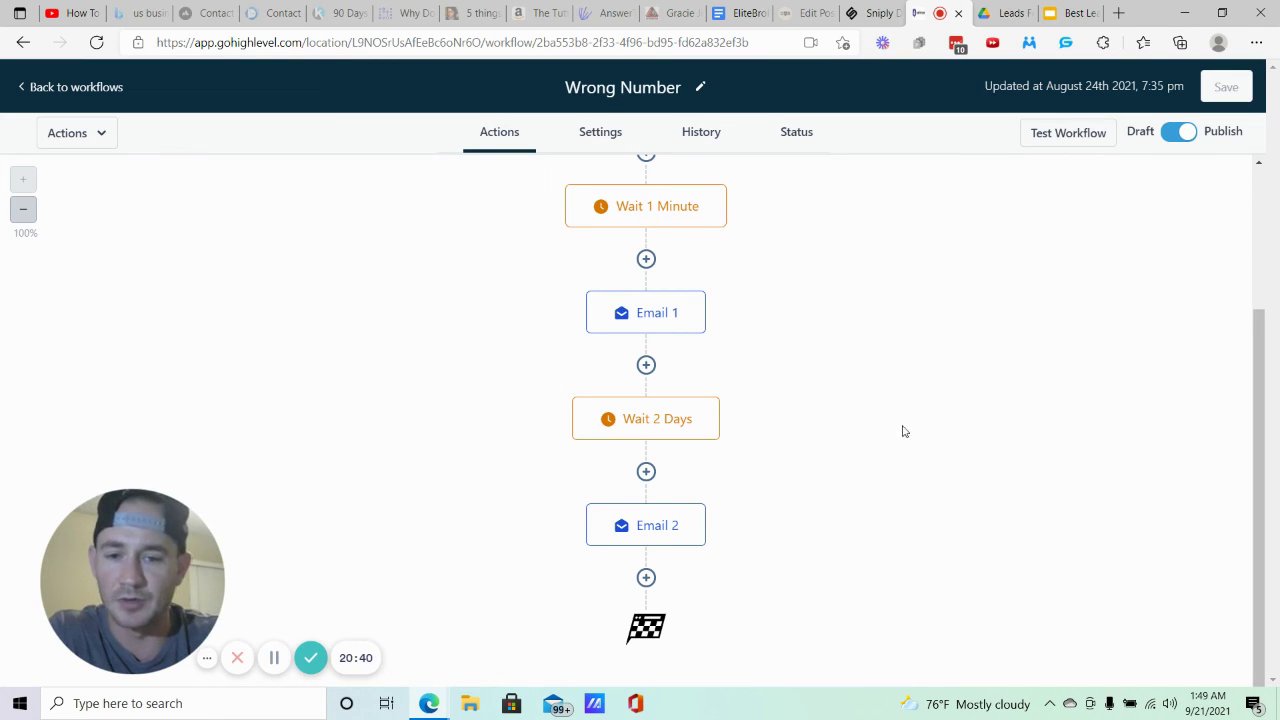
scroll(955, 414, "up", 1)
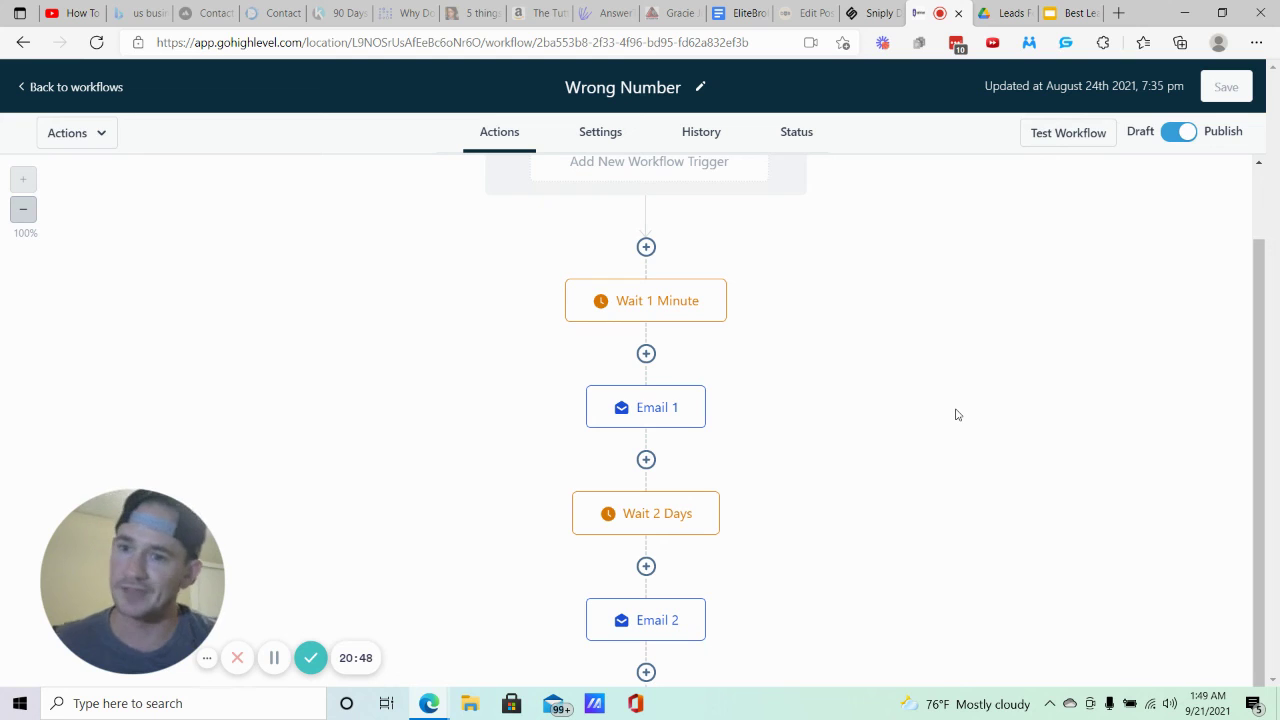
left_click(92, 88)
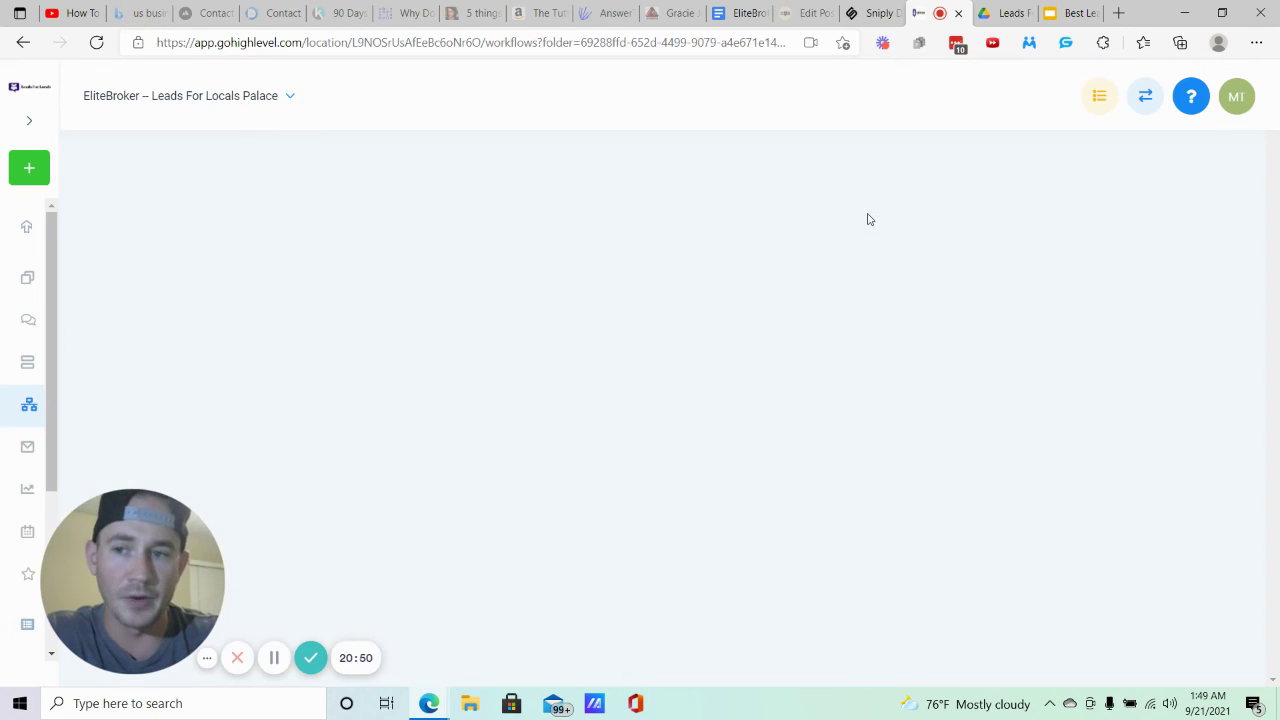